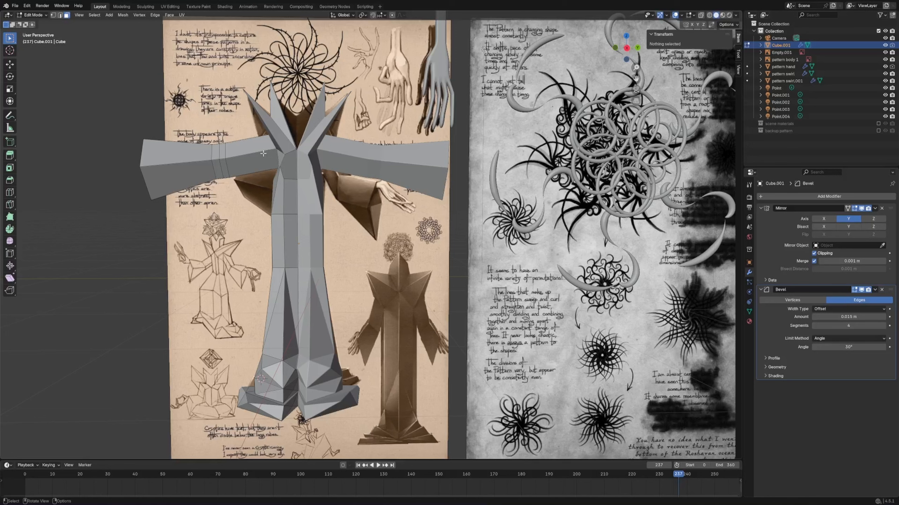
- Add edge loops around the robe's sleeve next to the shoulder and slide them close to the shoulder joint
alt+click(263, 153)
key(g)
key(g)
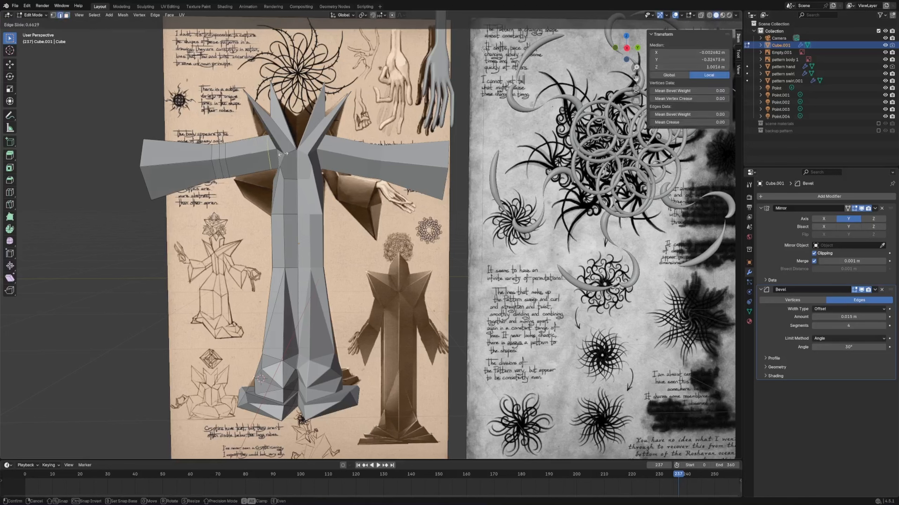
click(284, 153)
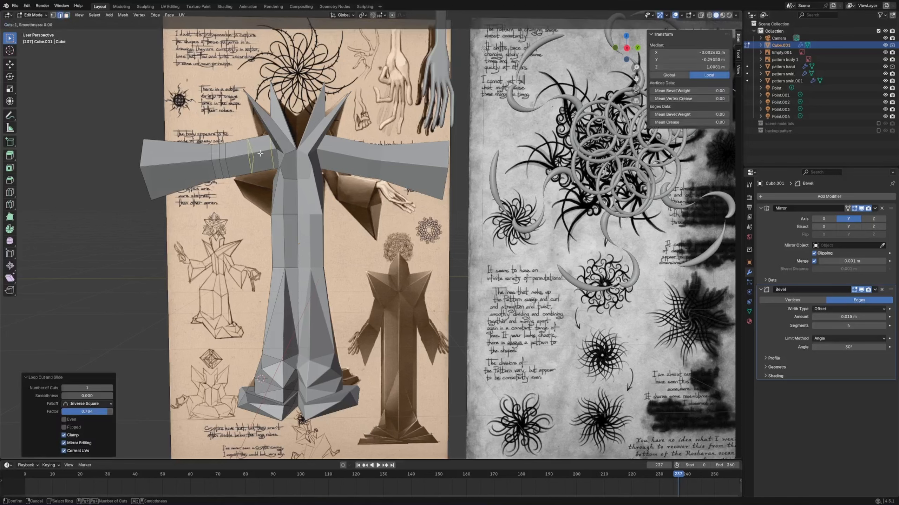
key(g)
key(g)
click(277, 152)
- Add two closely spaced edge loops around the robe's body at waist height, just above the flaring skirt
key(ctrl+r)
click(299, 243)
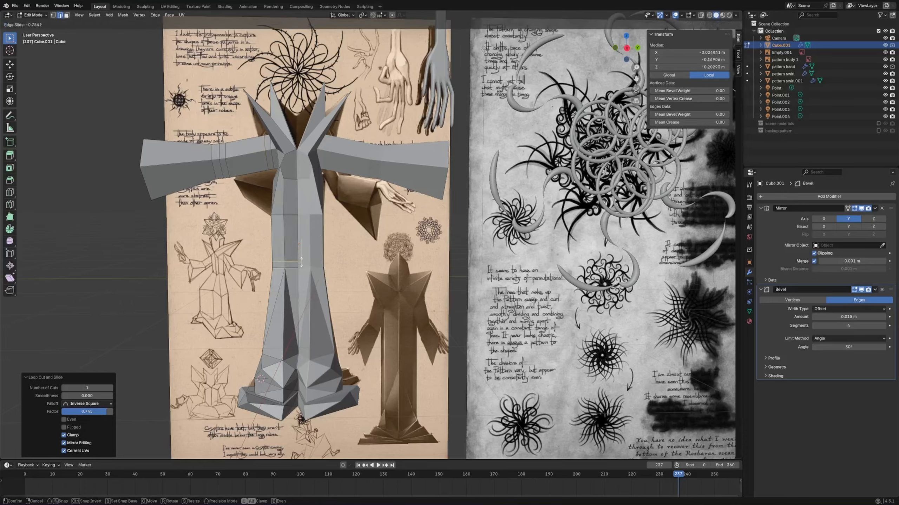
click(285, 263)
middle_drag(284, 263, 267, 279)
middle_drag(284, 399, 304, 262)
key(ctrl+r)
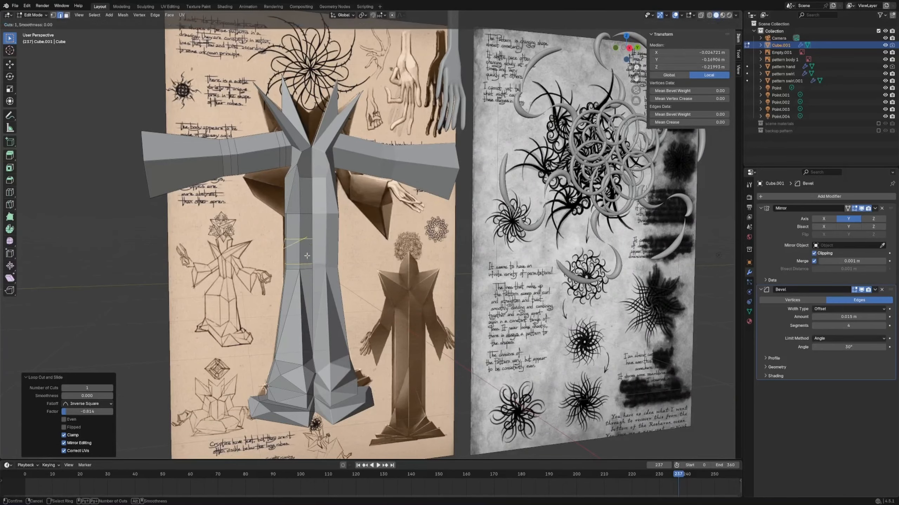
click(309, 245)
click(285, 269)
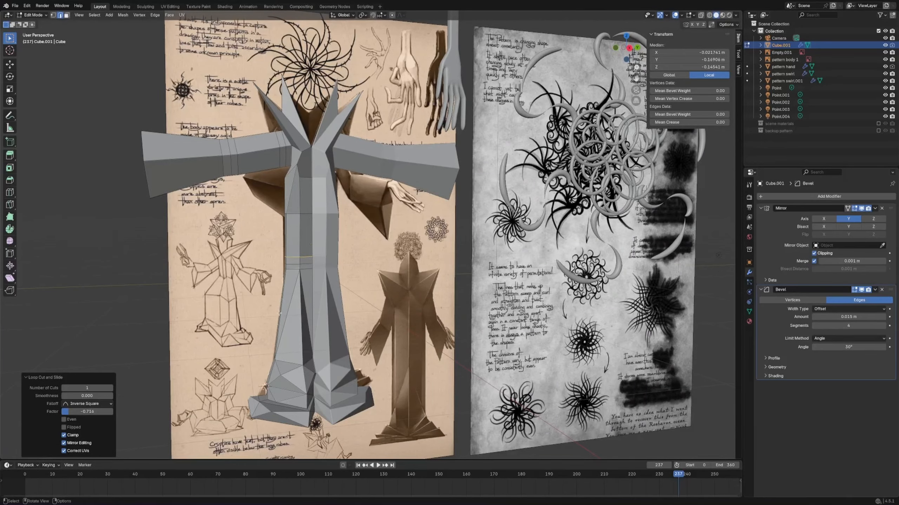
- Add one more edge loop around the middle of the sleeve, beside the existing elbow loops, and finish editing the robe mesh
middle_drag(278, 313, 269, 363)
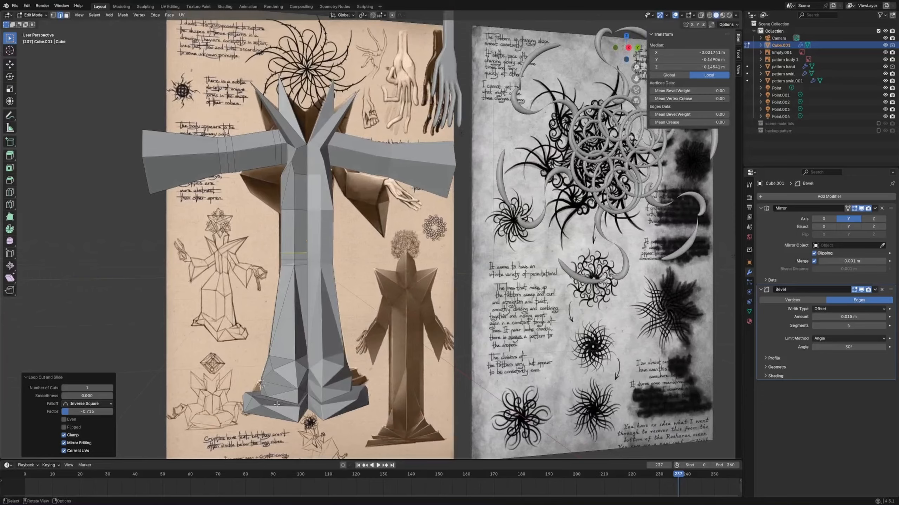
middle_drag(277, 404, 260, 386)
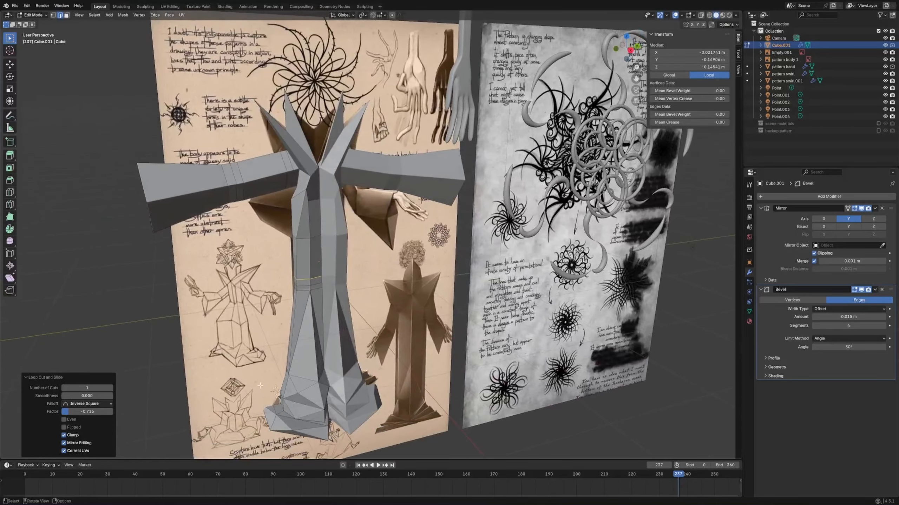
middle_drag(250, 200, 225, 167)
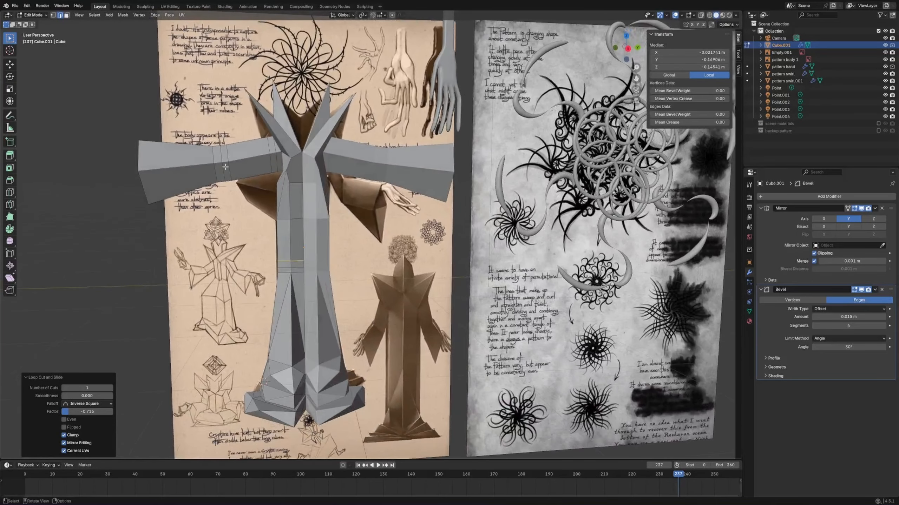
key(g)
key(g)
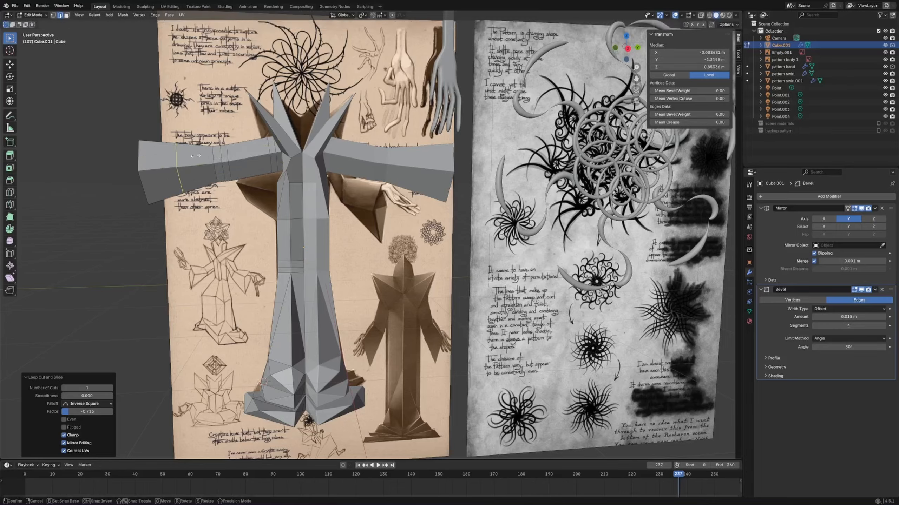
click(226, 155)
click(86, 234)
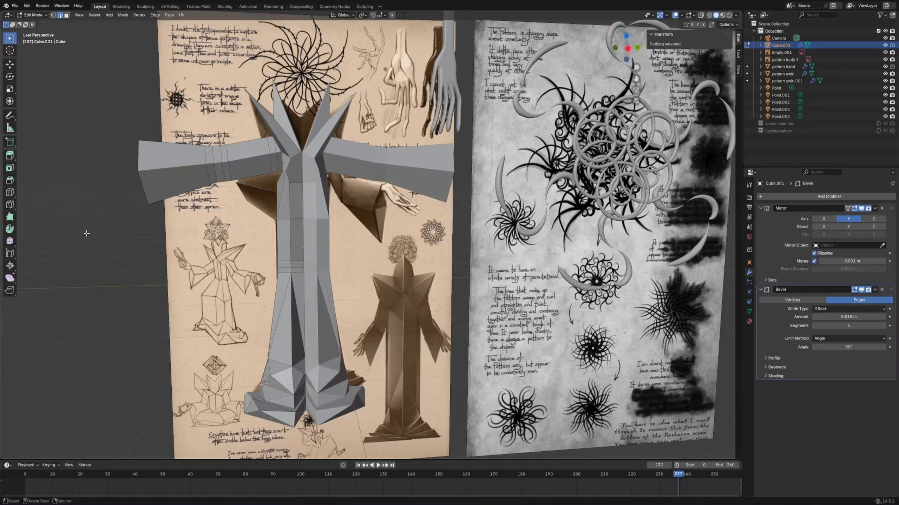
middle_drag(265, 165, 273, 206)
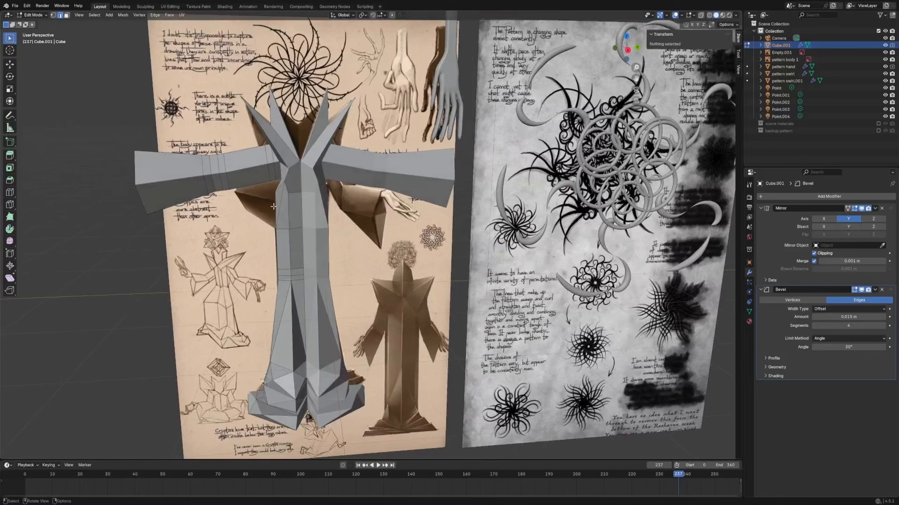
key(Tab)
- Open the pattern hand mesh for editing and turn on X-ray display
click(363, 239)
click(318, 225)
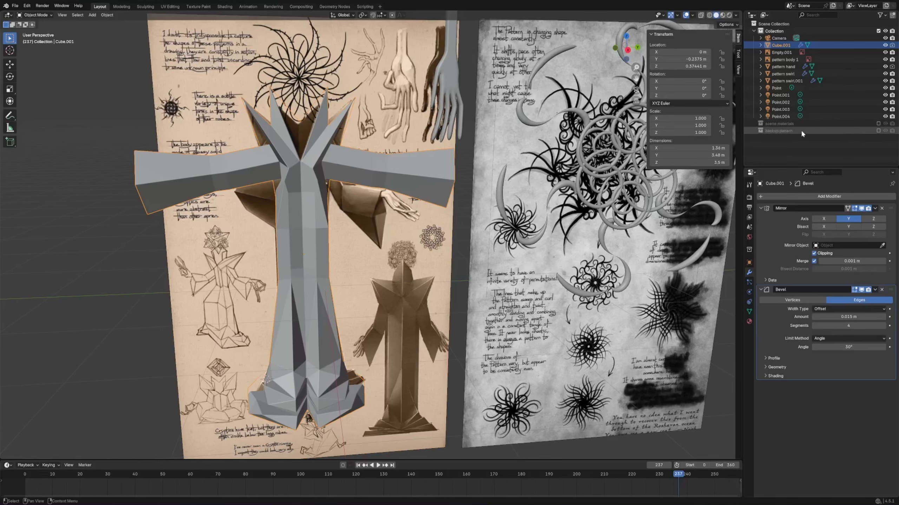
click(466, 258)
click(449, 72)
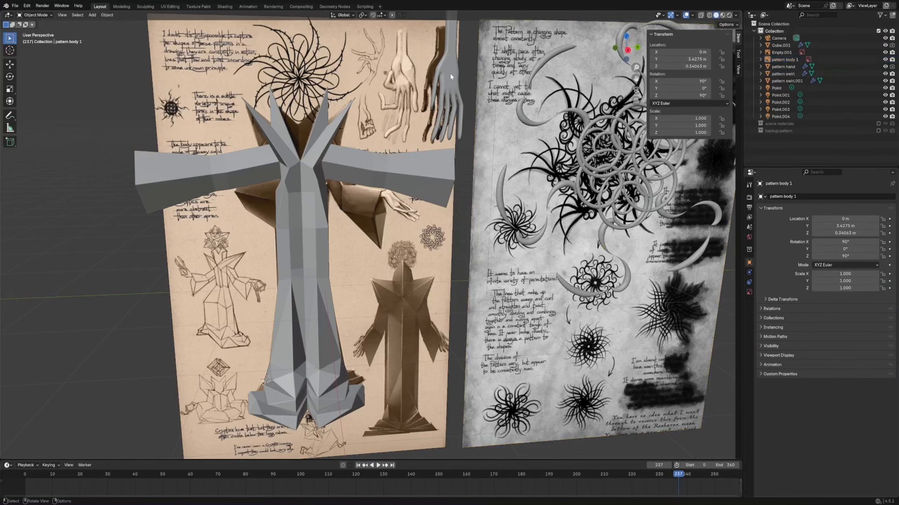
key(Tab)
shift+middle_drag(471, 90, 401, 184)
click(402, 184)
key(alt+z)
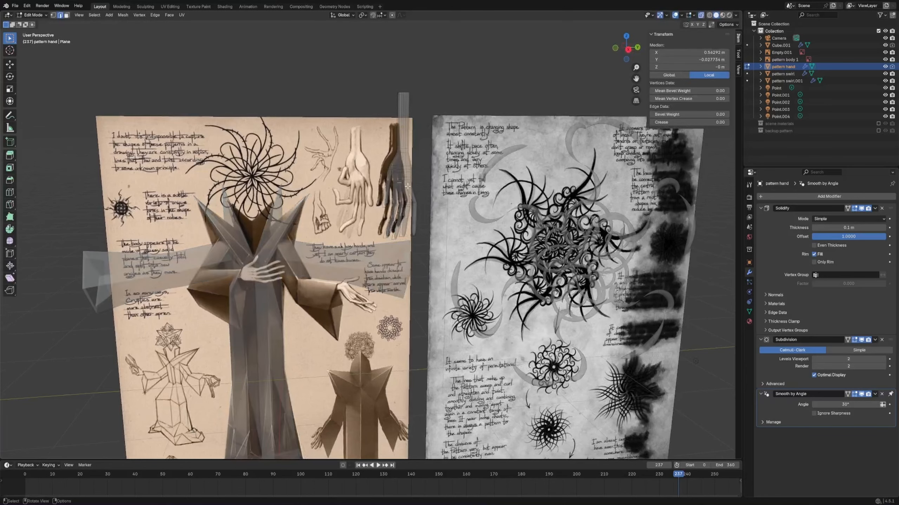
- Add an edge loop across the hand model's arm and slide it toward the wrist
scroll(402, 184, up, 3)
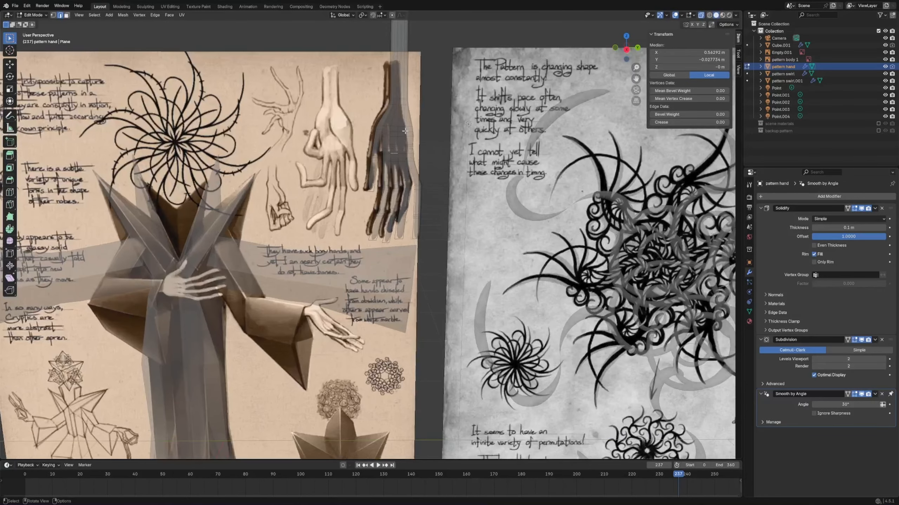
alt+click(403, 85)
key(g)
key(g)
click(410, 113)
- Add another edge loop near the upper end of the hand's forearm, finish editing the mesh, and save the file
scroll(407, 108, down, 3)
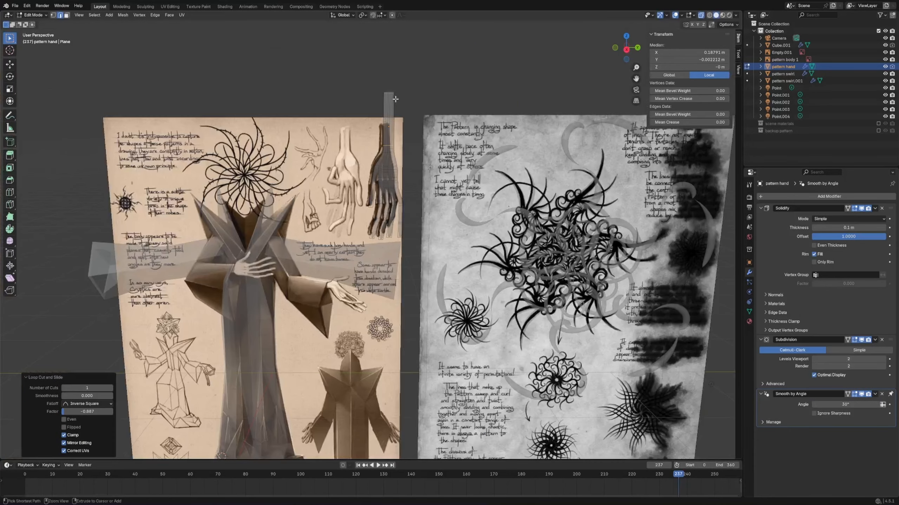
key(ctrl+r)
click(393, 99)
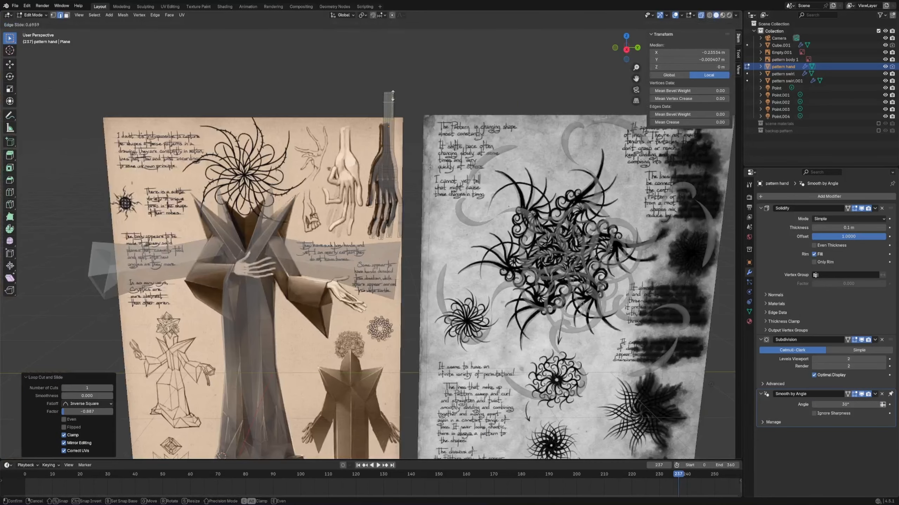
click(392, 91)
key(Tab)
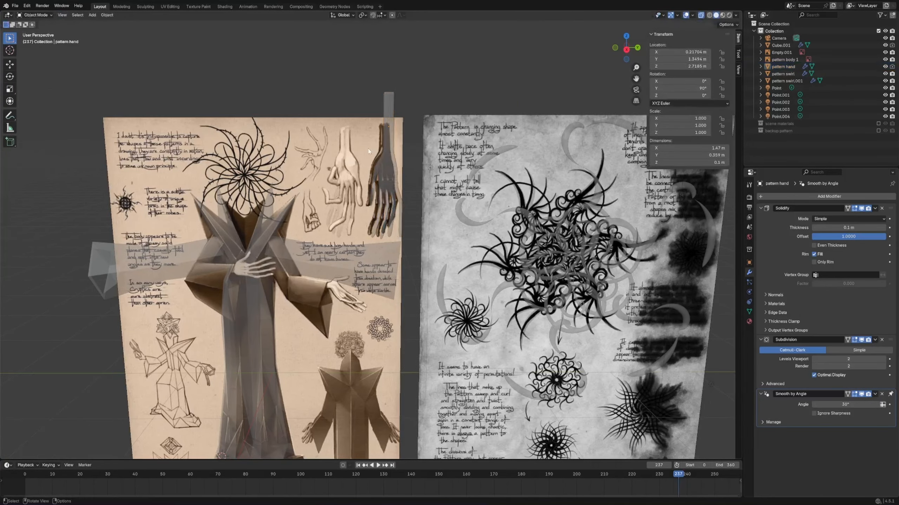
middle_drag(368, 149, 375, 257)
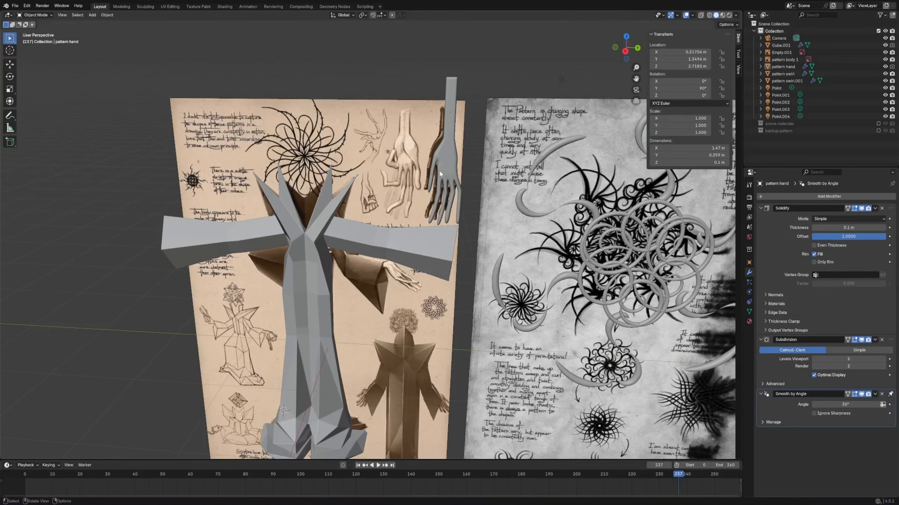
key(ctrl+s)
- Apply the Solidify and Subdivision modifiers on the pattern hand object
click(315, 250)
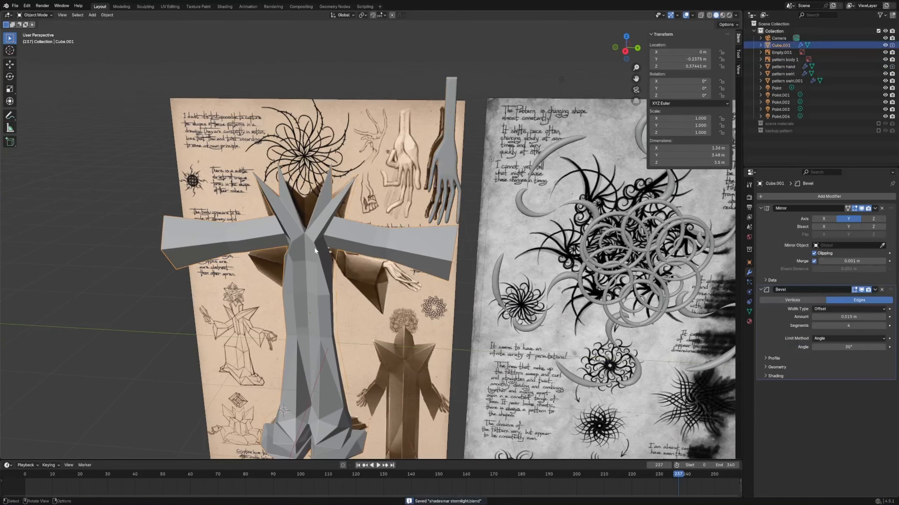
click(452, 173)
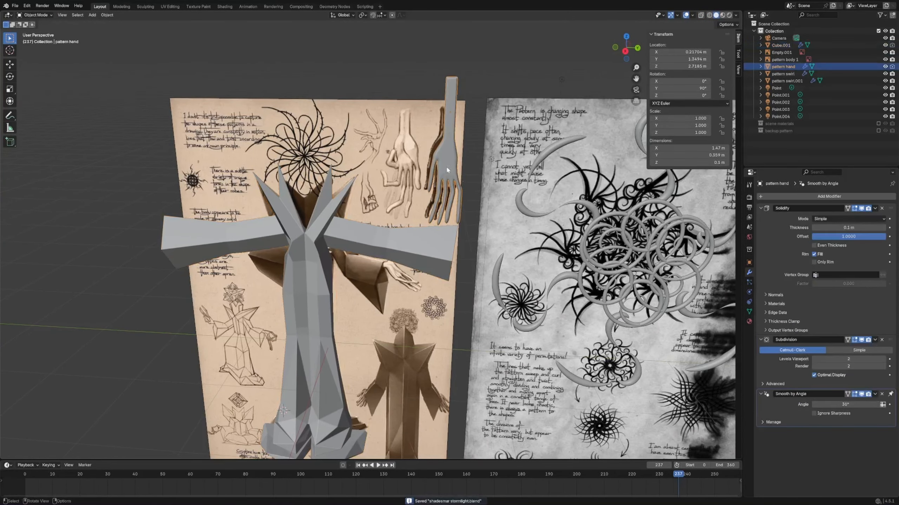
click(876, 208)
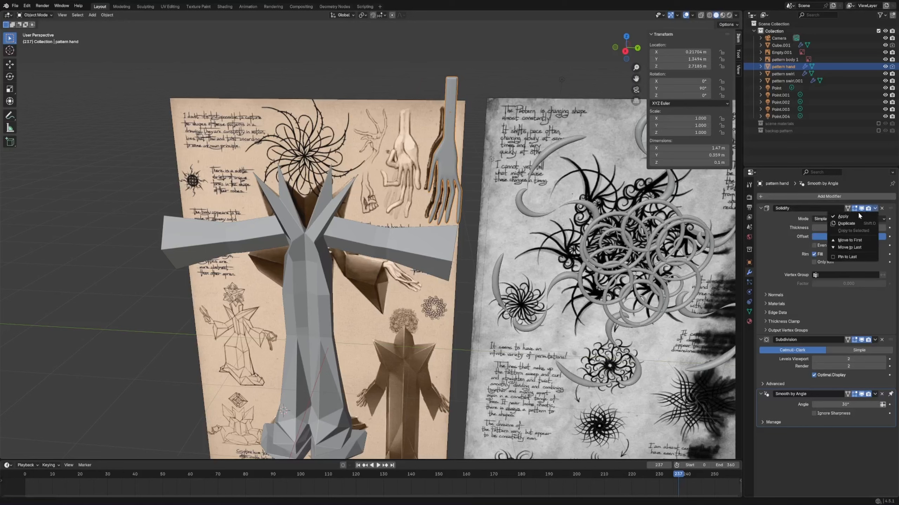
click(853, 216)
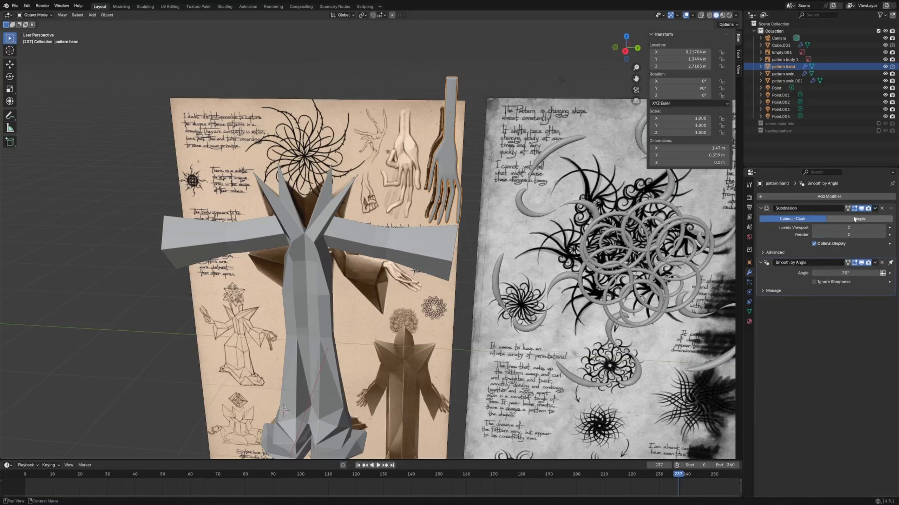
click(874, 209)
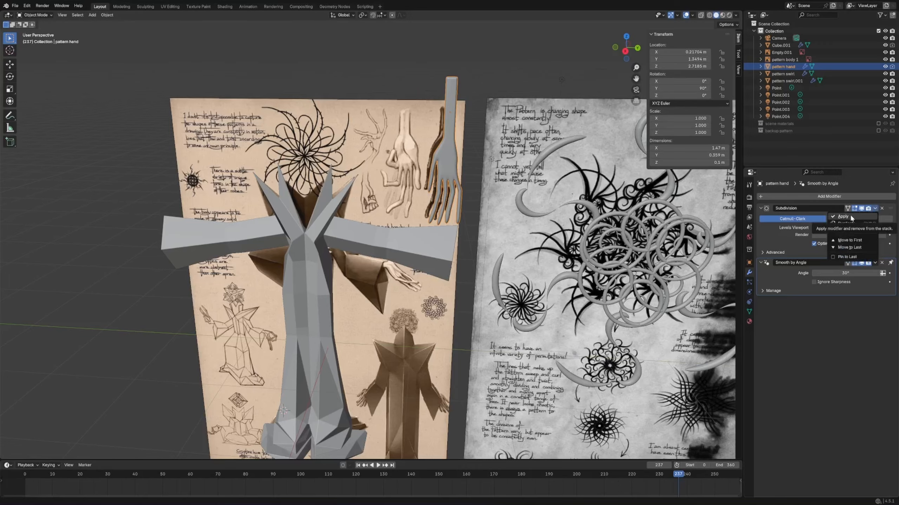
click(851, 216)
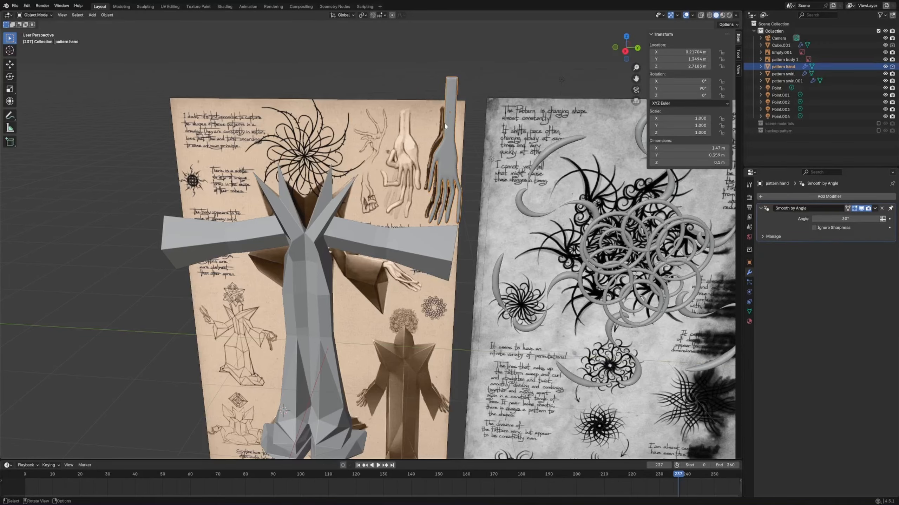
- Apply the Mirror modifier on the robe body, keeping its Bevel modifier
middle_drag(458, 180, 359, 201)
click(306, 215)
middle_drag(304, 216, 341, 247)
click(874, 209)
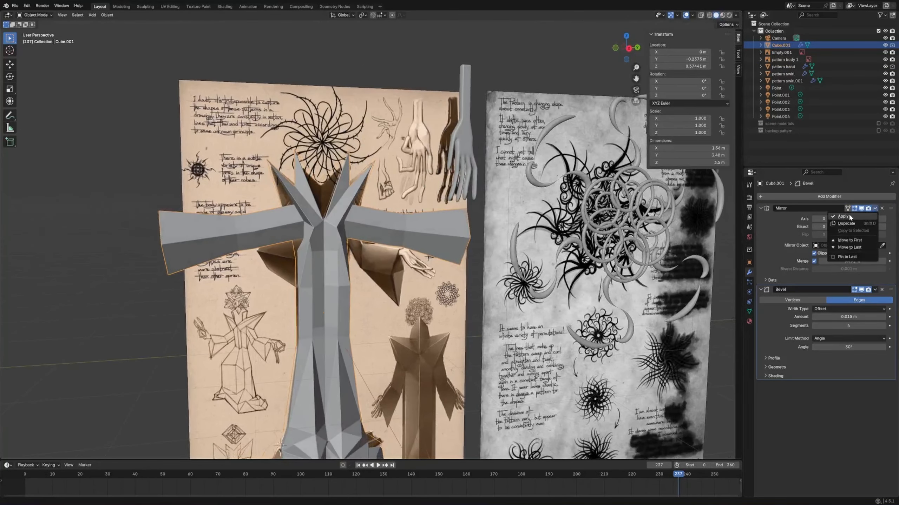
click(848, 214)
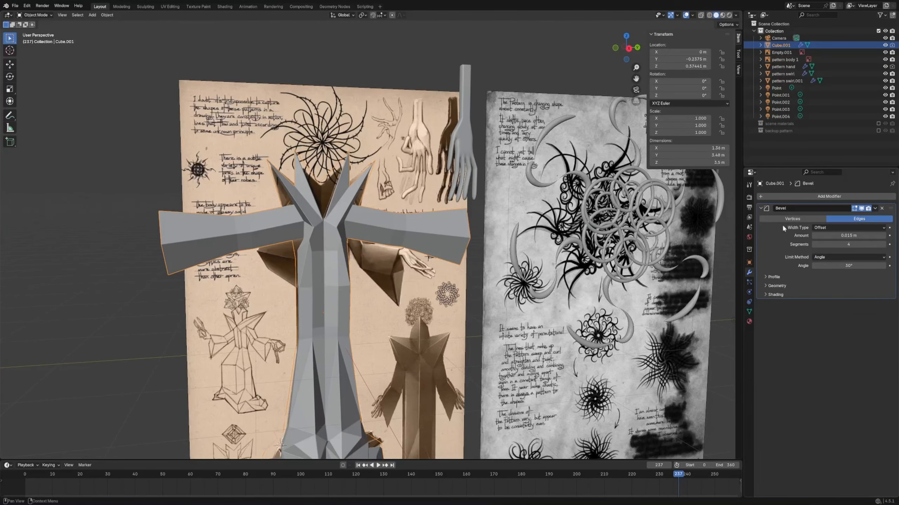
click(396, 44)
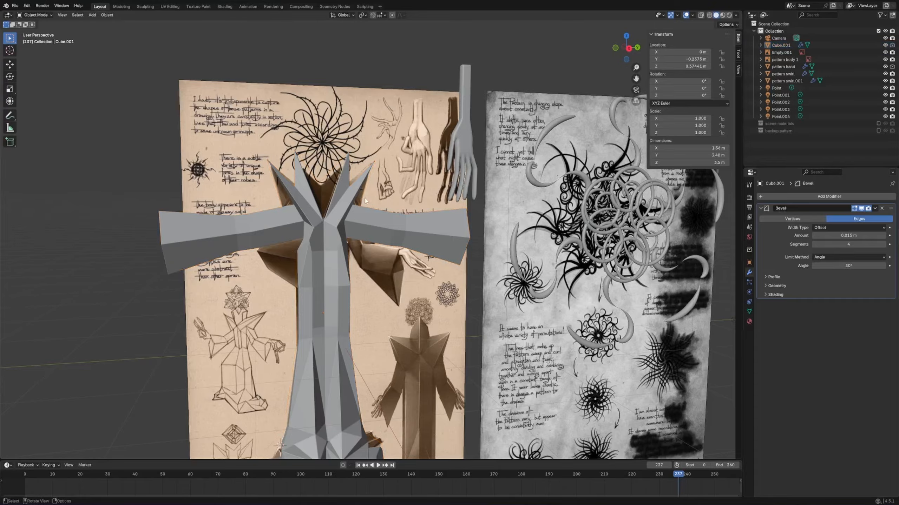
- Move the entire robe mesh up along Z until its base rests on the ground line
key(Tab)
mouse_move(341, 243)
middle_down()
mouse_move(402, 259)
mouse_move(345, 256)
middle_up()
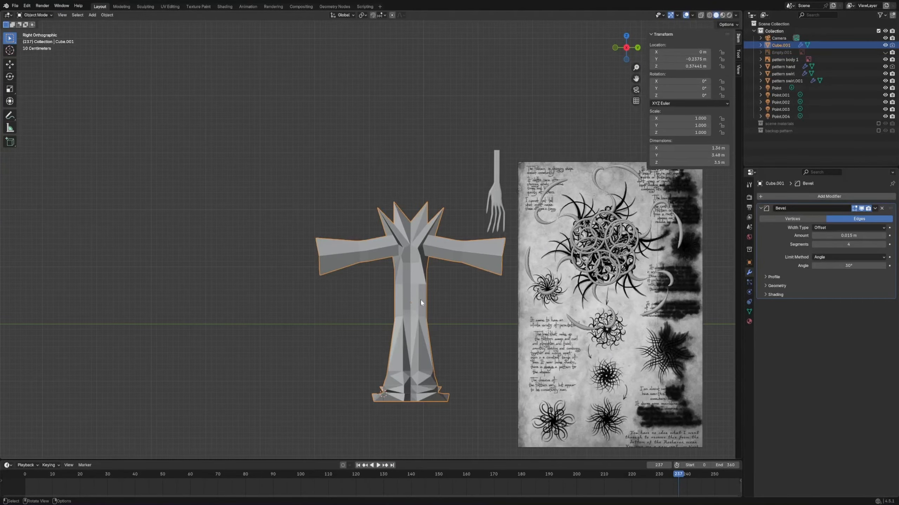
key(Tab)
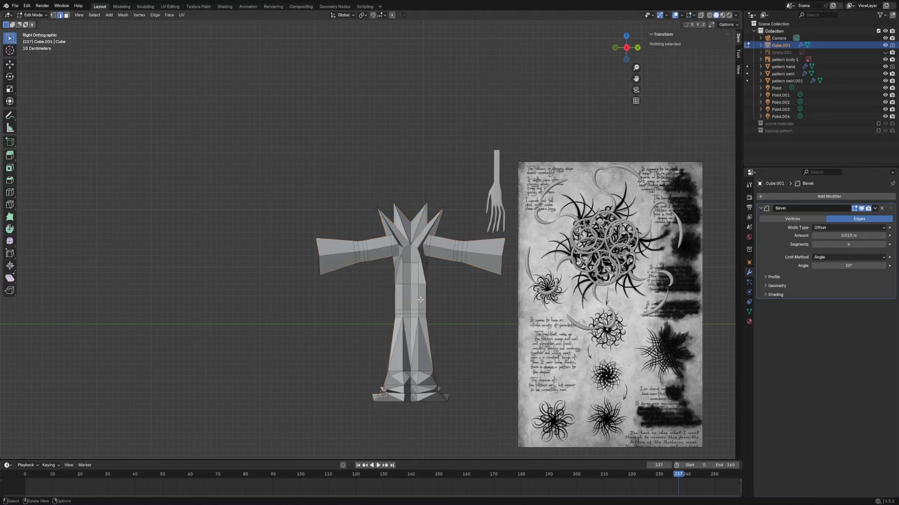
key(a)
key(g)
key(z)
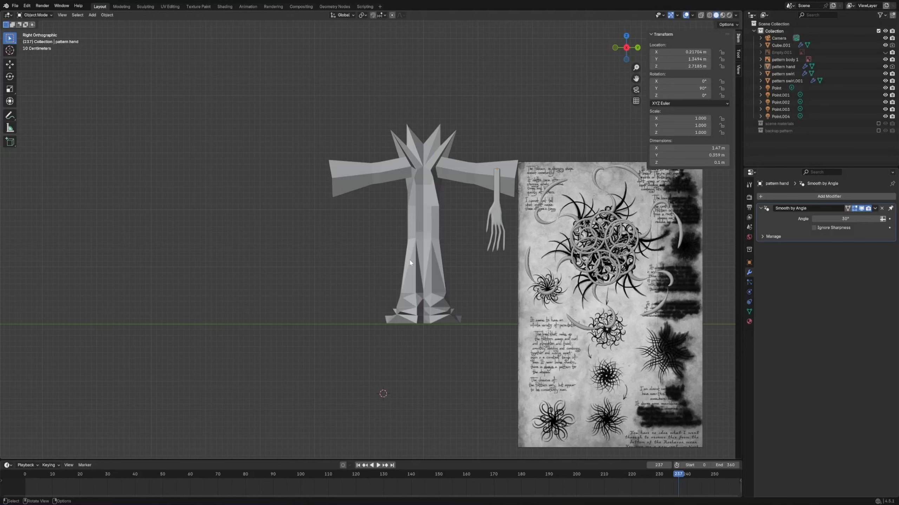
- Add an armature and move it about 0.68 m along Y and 1.52 m along Z into the robe
scroll(436, 293, up, 4)
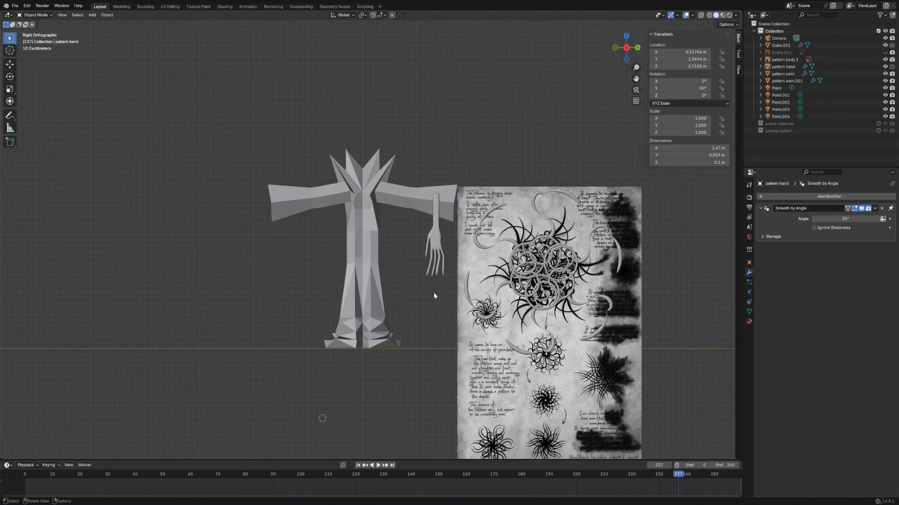
shift+middle_drag(413, 291, 426, 252)
key(shift+a)
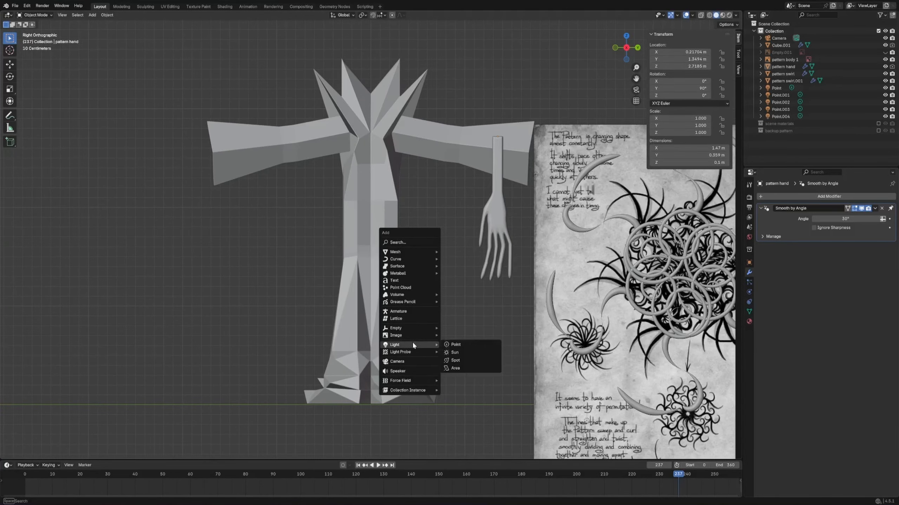
click(406, 311)
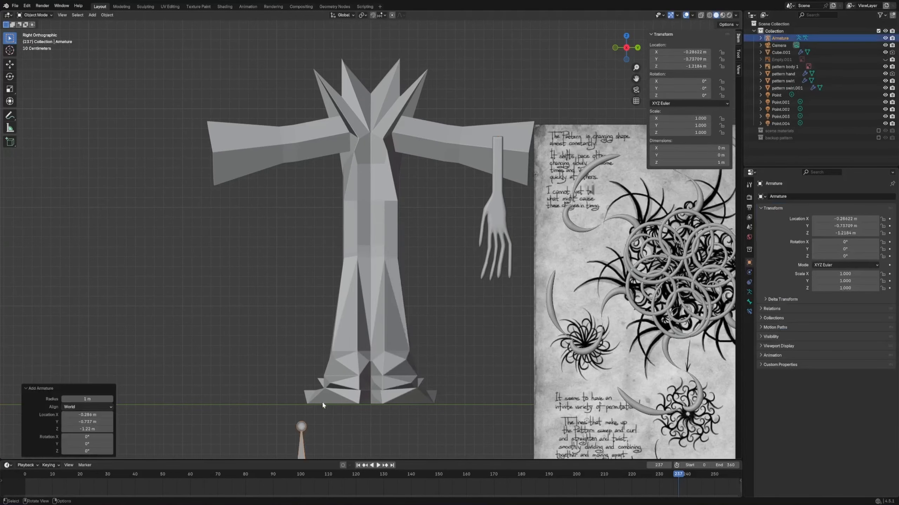
key(g)
click(396, 240)
- Snap the 3D cursor to the world origin at the robe's base
middle_drag(396, 240, 360, 338)
key(shift+s)
click(345, 353)
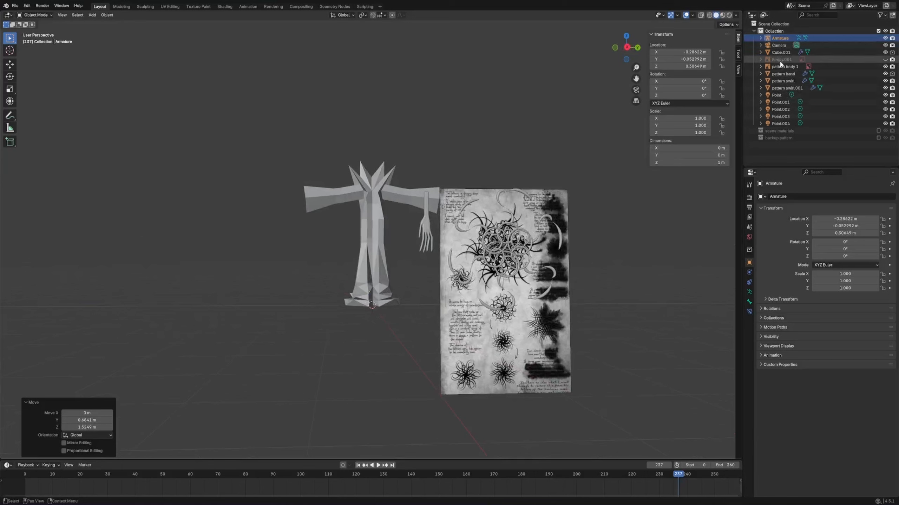
- Set the armature's viewport display to In Front so its bone shows through the robe mesh
click(779, 45)
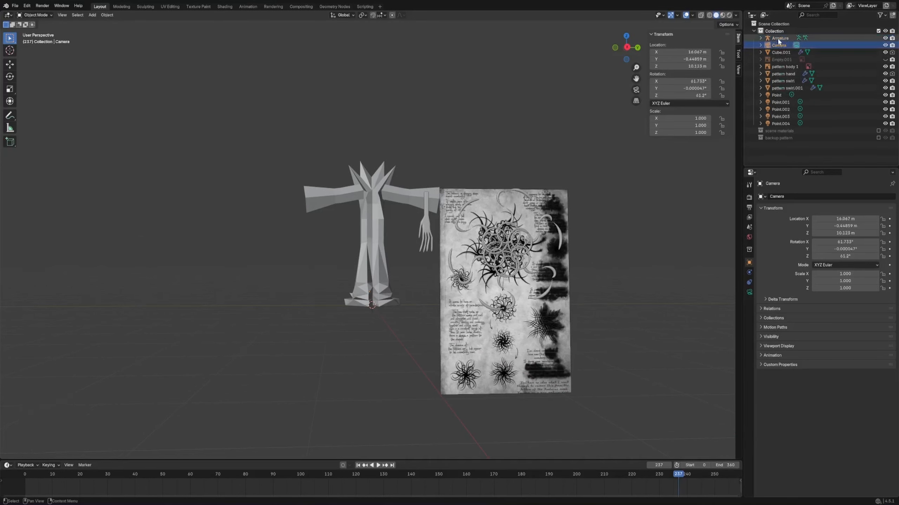
click(778, 38)
click(749, 283)
click(748, 291)
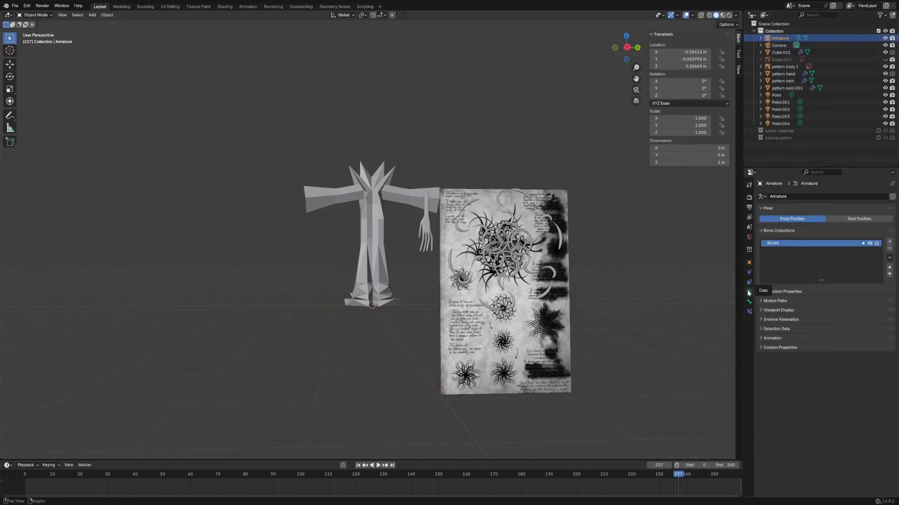
click(749, 283)
click(748, 273)
click(749, 292)
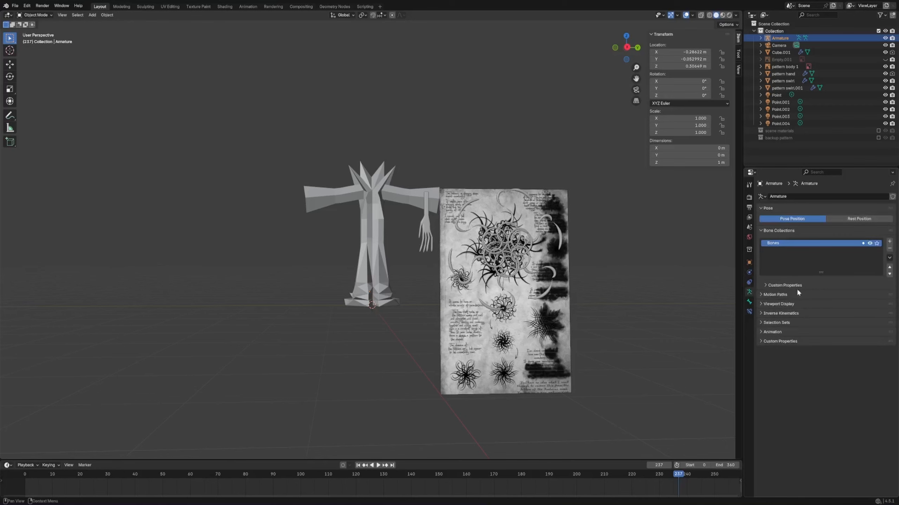
click(775, 304)
click(814, 347)
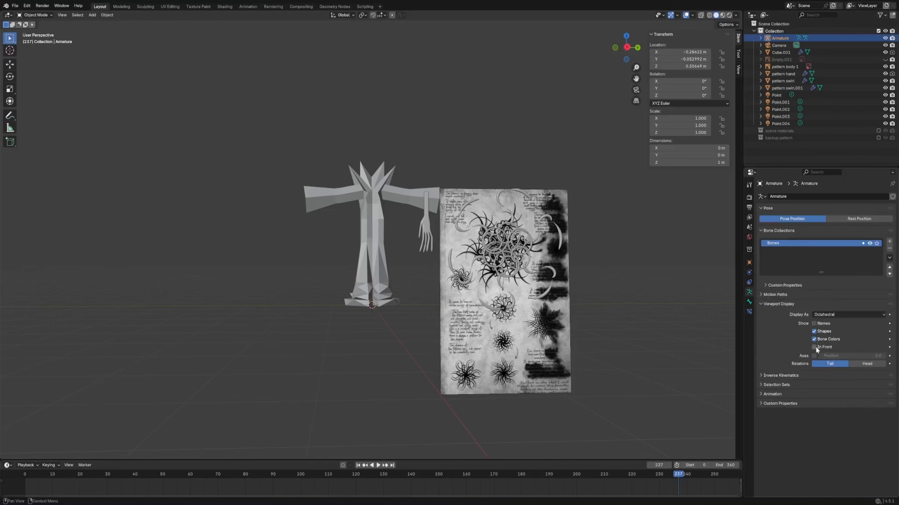
- Move the armature horizontally to the robe's center, at about X 0.13 m and Y 0 m
middle_drag(361, 335, 400, 358)
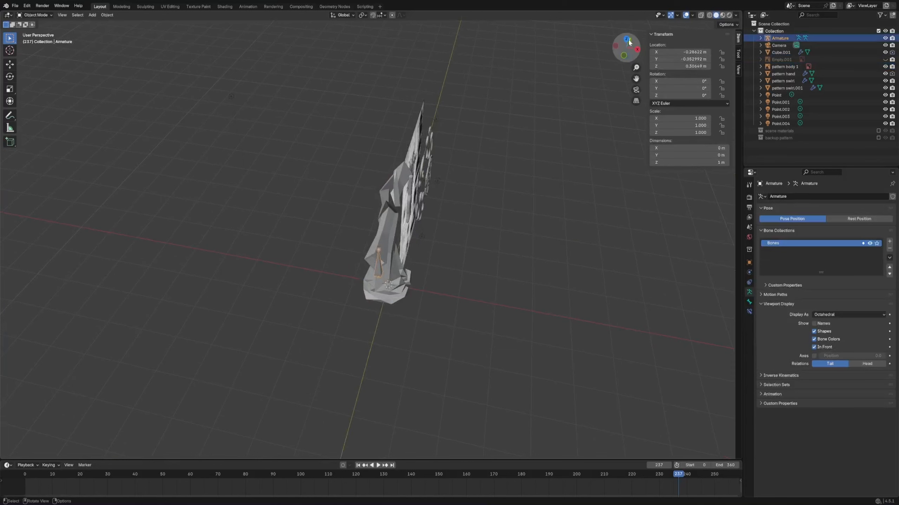
click(623, 48)
key(g)
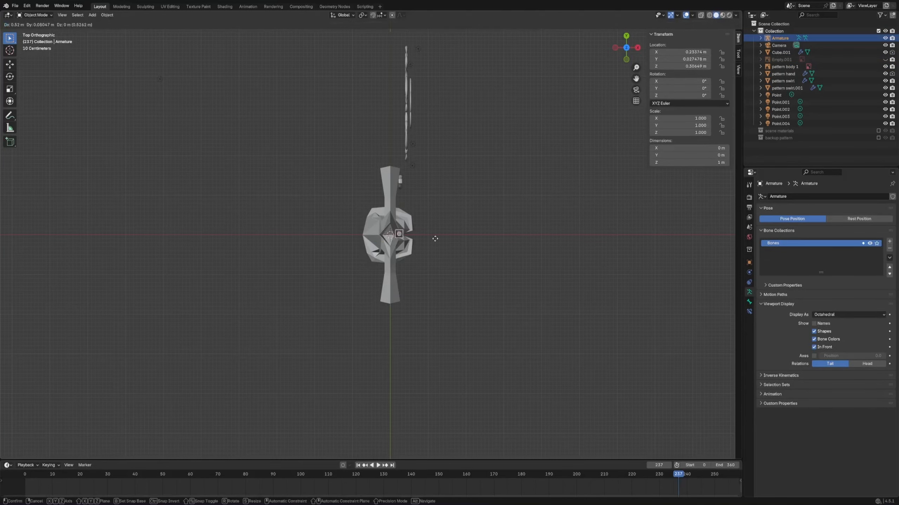
click(431, 240)
click(494, 236)
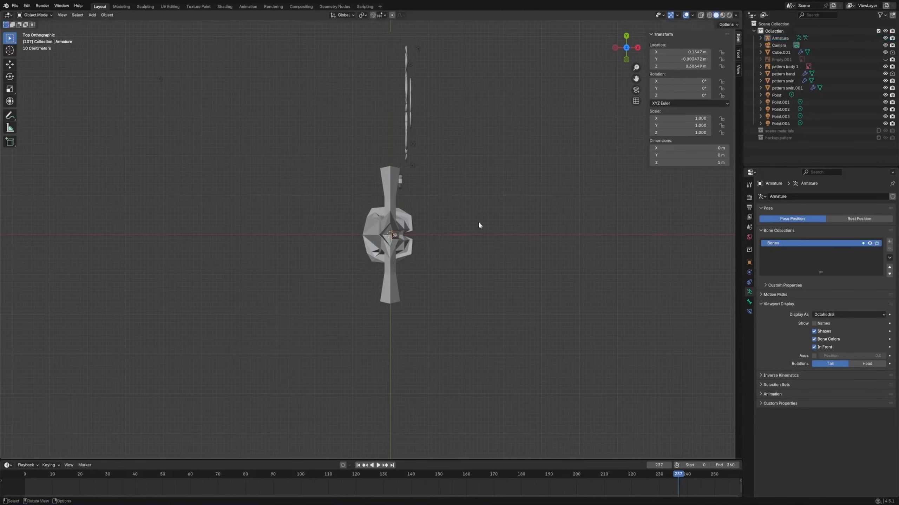
- Move the armature down about 0.27 m so its bone starts near the robe's base
click(639, 47)
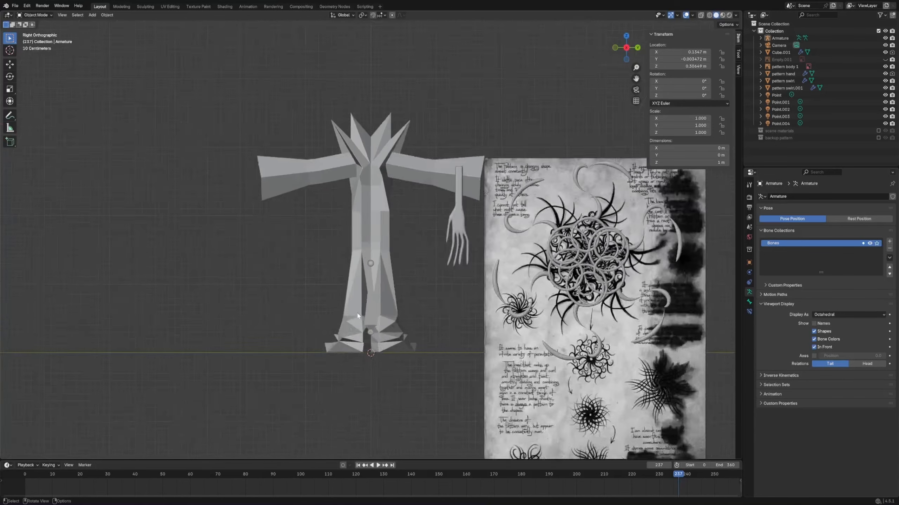
click(378, 329)
key(g)
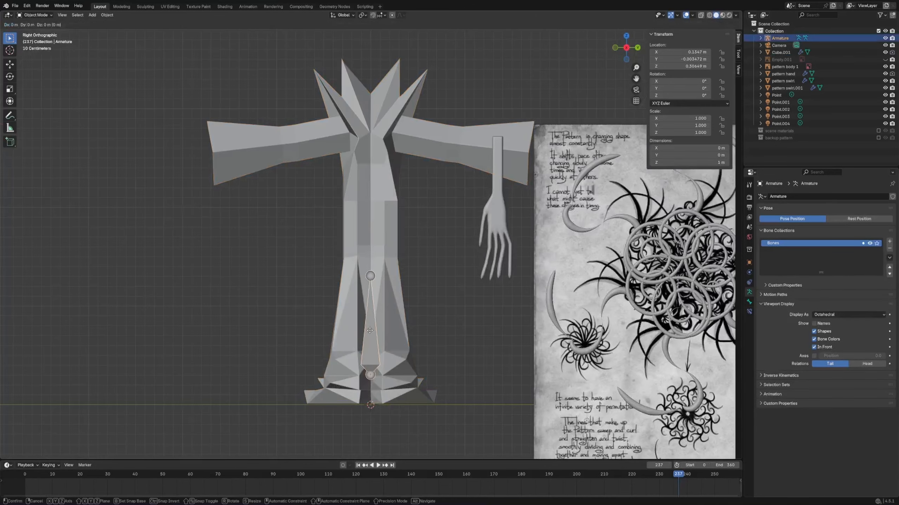
click(370, 356)
- Scale the armature to about 0.236 and nudge it down about 0.04 m to sit on the ground line
key(s)
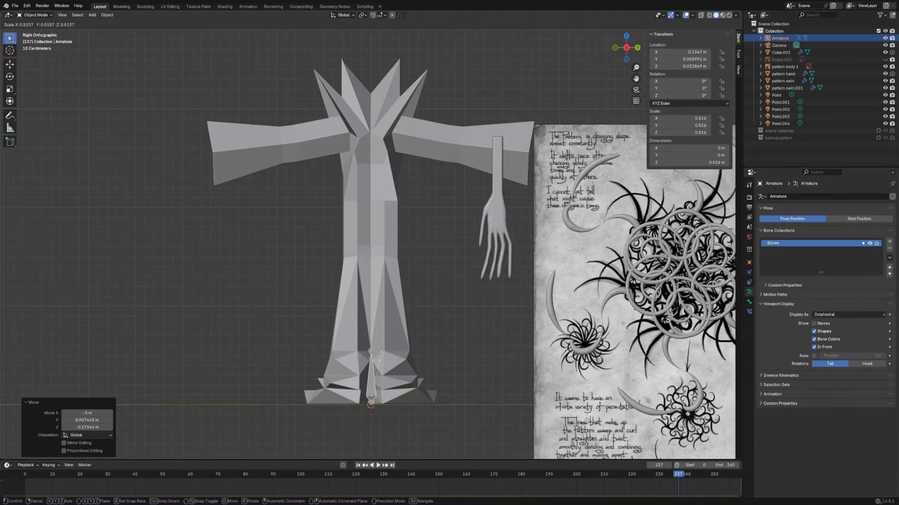
click(376, 378)
key(g)
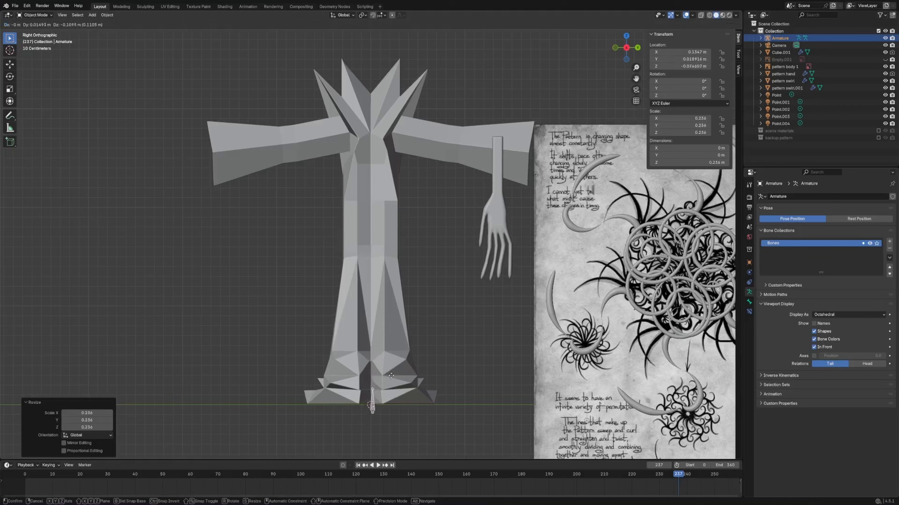
key(Escape)
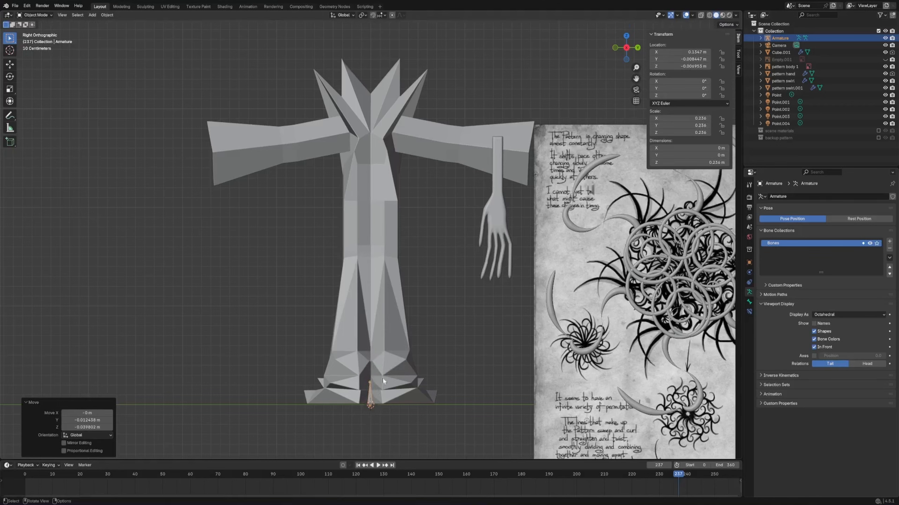
- Rename the armature's base bone as root in Edit Mode
key(Tab)
click(373, 395)
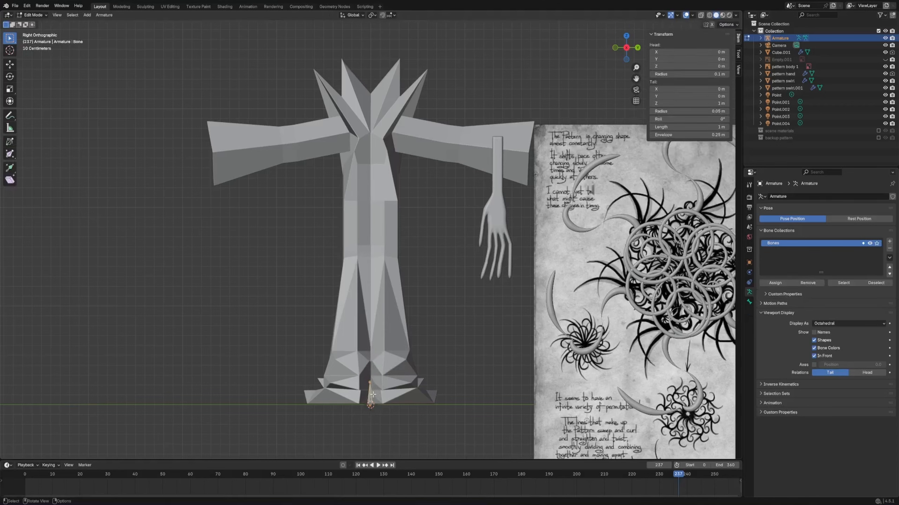
key(F2)
key(BackSpace)
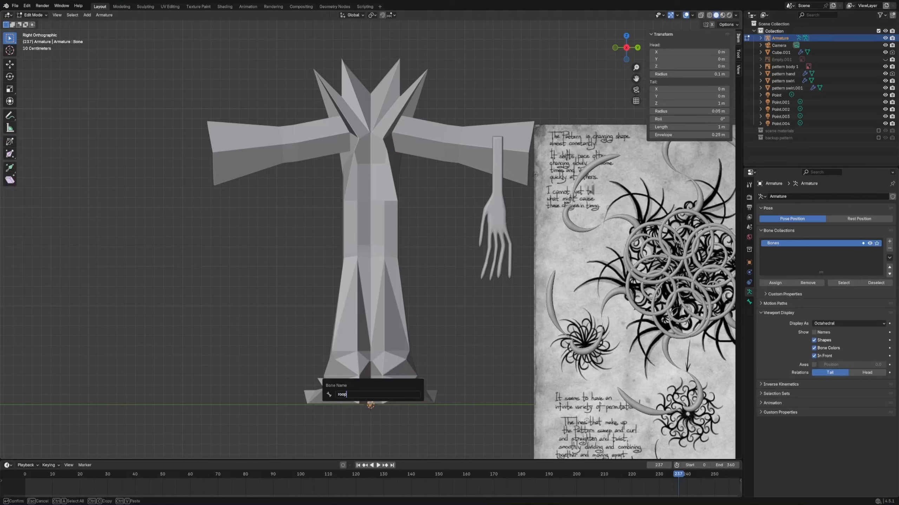
text(root)
key(Return)
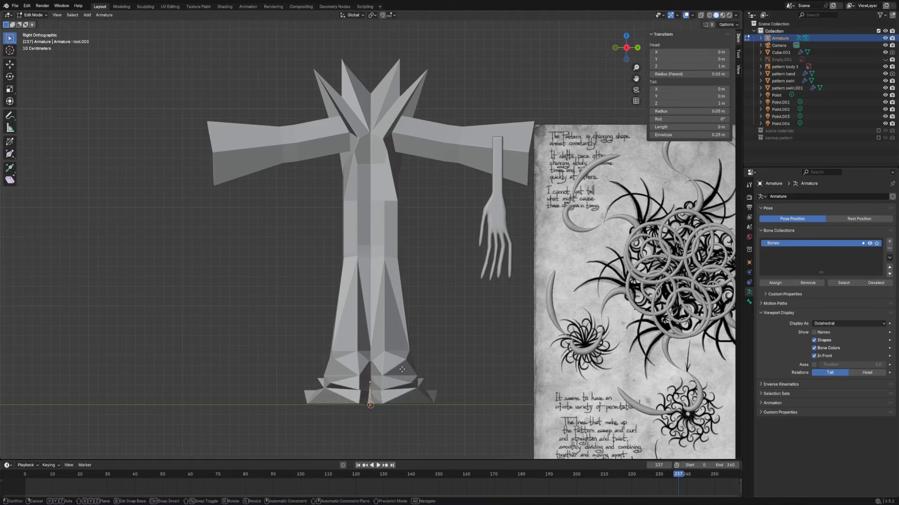
- Extrude two bones upward from the root bone's tip to the collar, about 5.42 m and 5.56 m long
key(e)
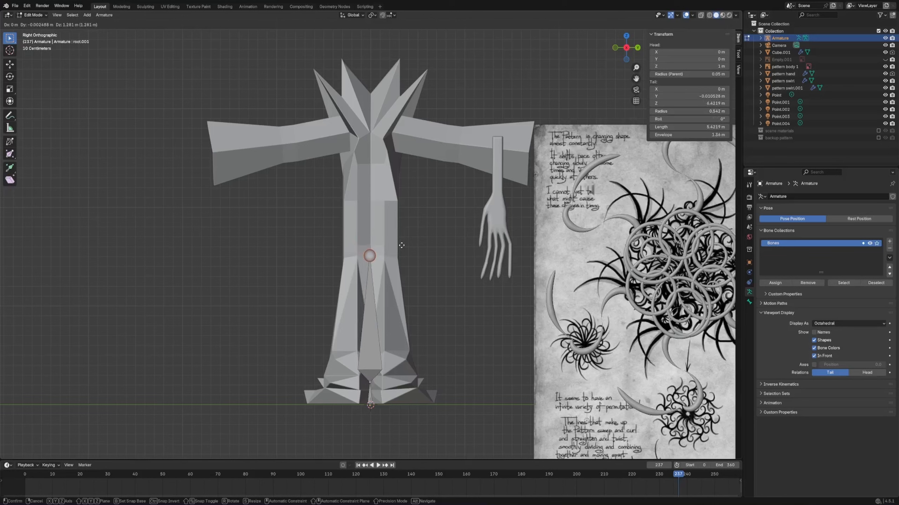
click(402, 246)
key(e)
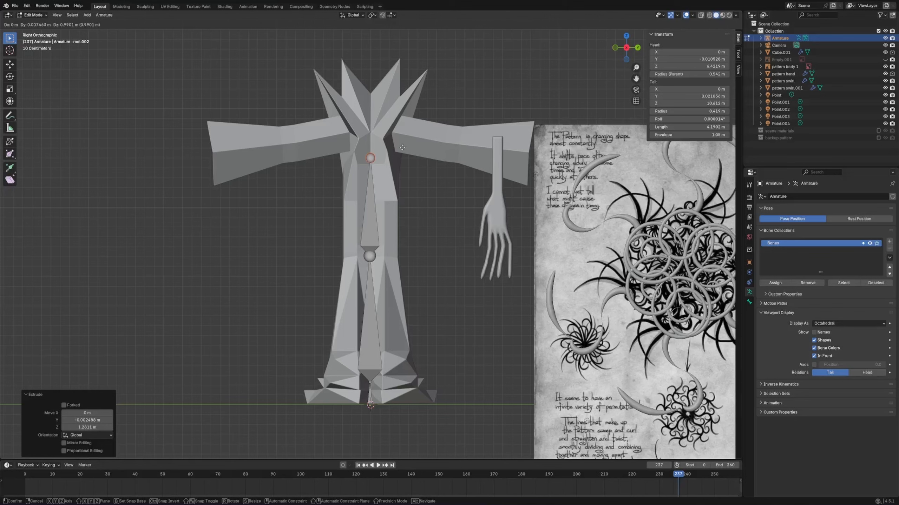
click(403, 117)
- Duplicate the upper spine bone beside the torso, under the sleeve with the hand, and clear the copy's parent
click(363, 170)
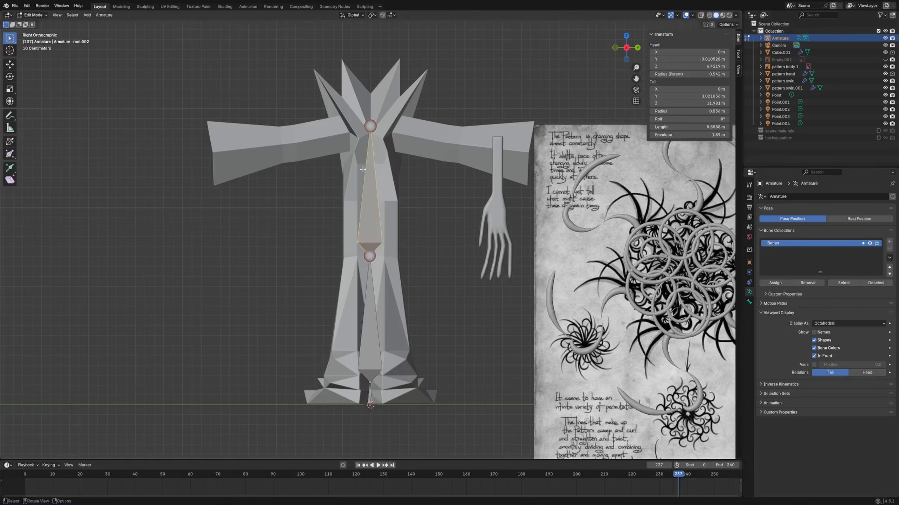
key(shift+d)
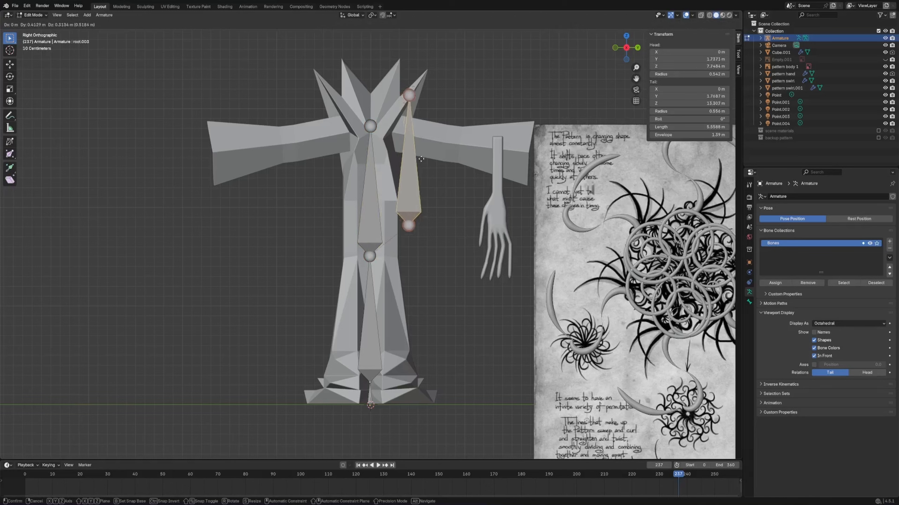
click(447, 182)
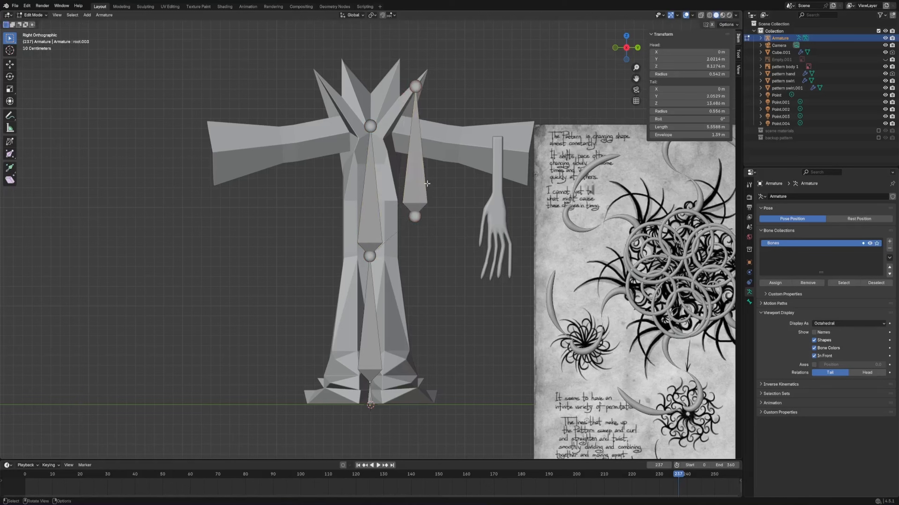
click(426, 183)
key(alt+p)
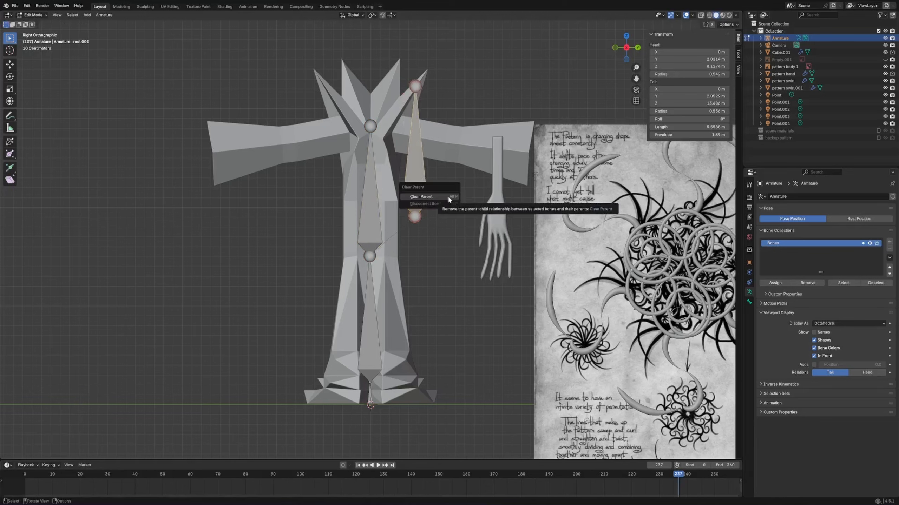
click(421, 197)
- Reposition both ends of the duplicated bone to run from the shoulder to the middle of the sleeve, about 3 m long
click(416, 90)
key(g)
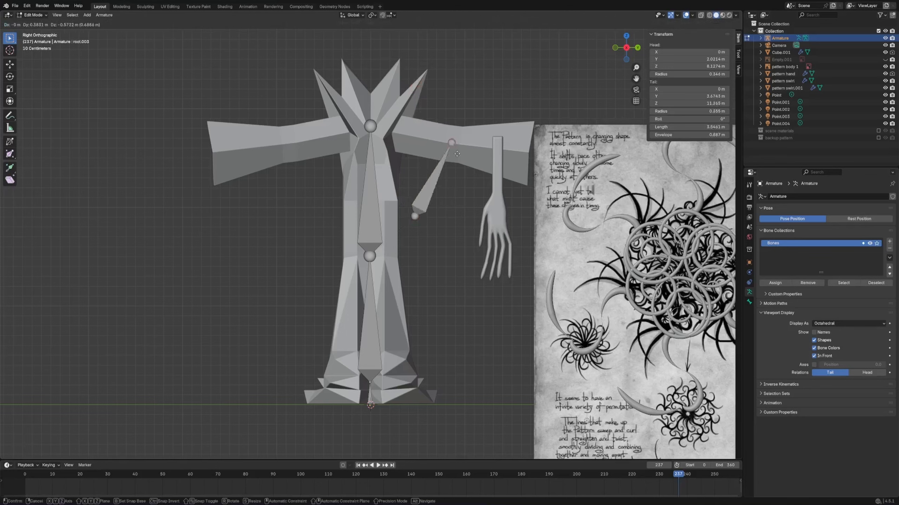
click(460, 146)
click(420, 213)
key(g)
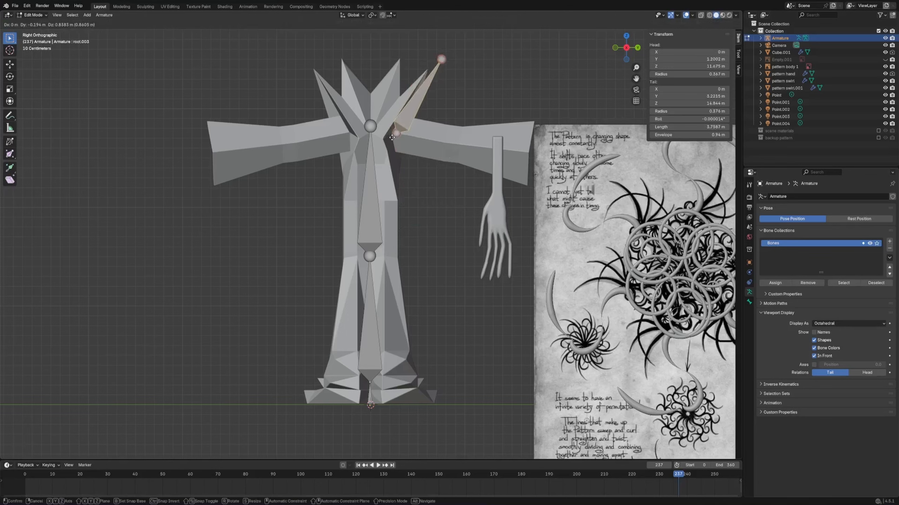
click(400, 127)
click(440, 53)
key(g)
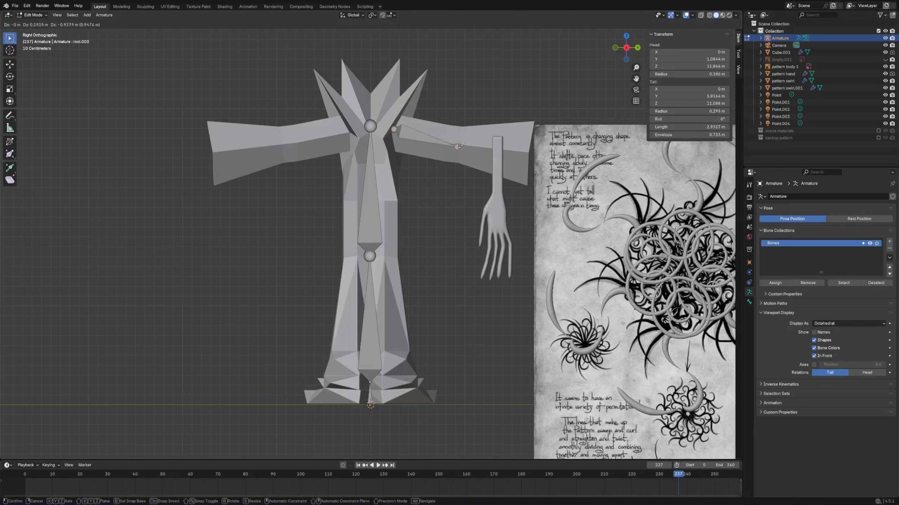
click(462, 143)
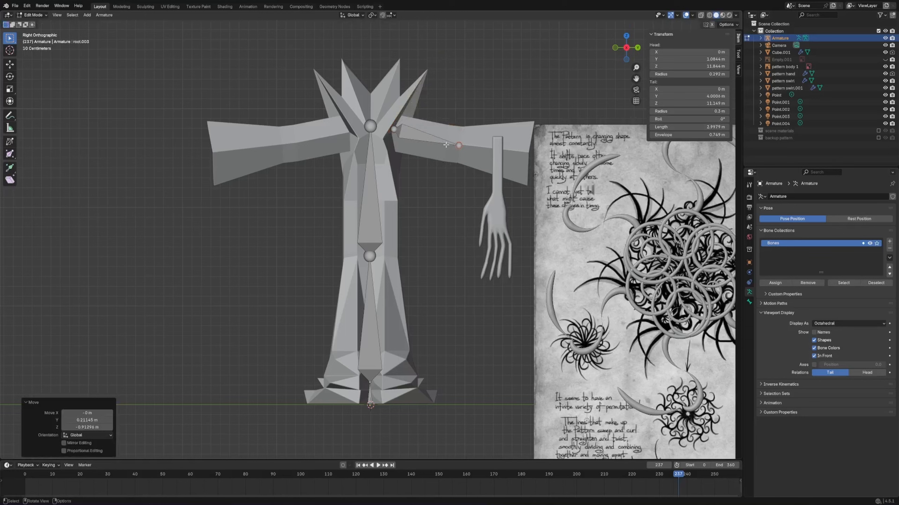
- Rename the upper arm bone as arm_R
click(413, 135)
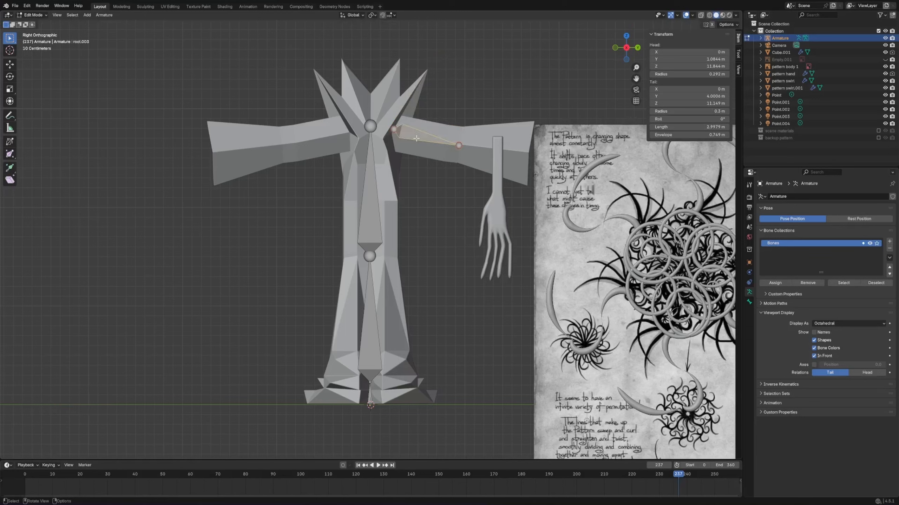
key(F2)
text(arm_R)
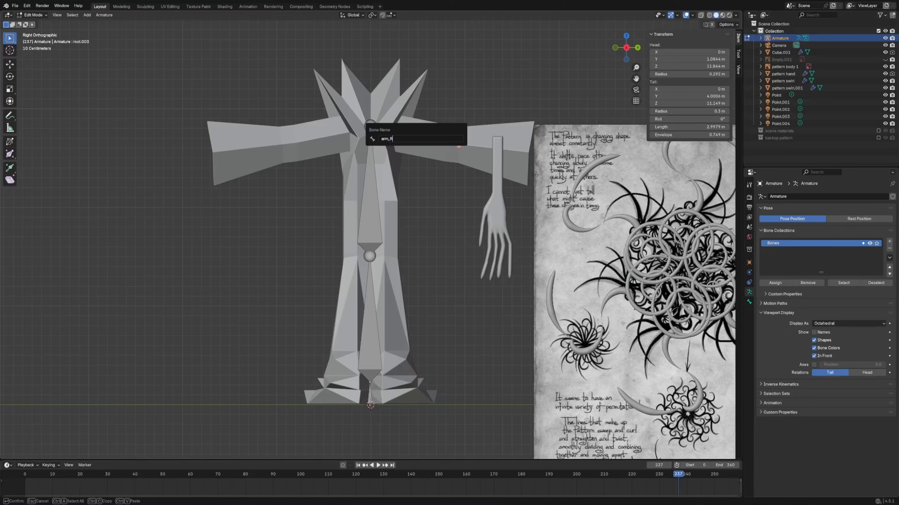
key(Return)
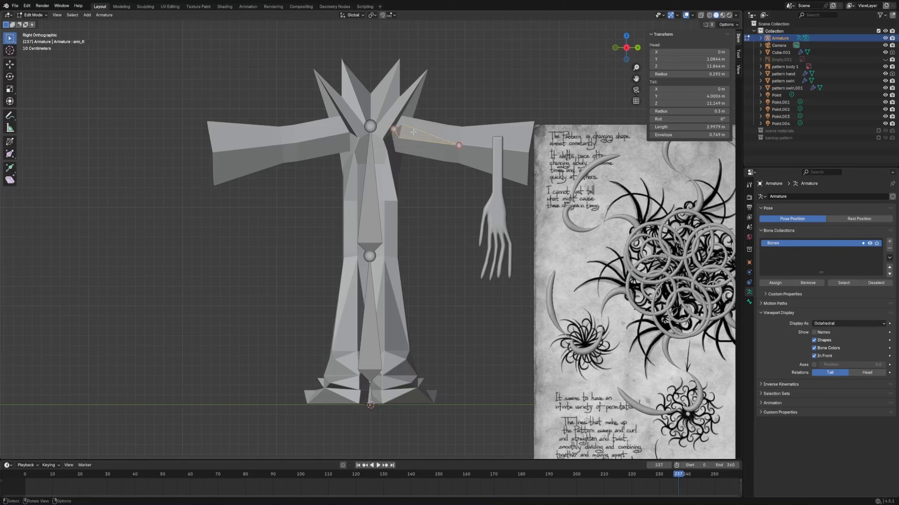
- Extrude a forearm bone about 3.09 m long from the arm_R bone's tip to the sleeve cuff
click(457, 175)
key(e)
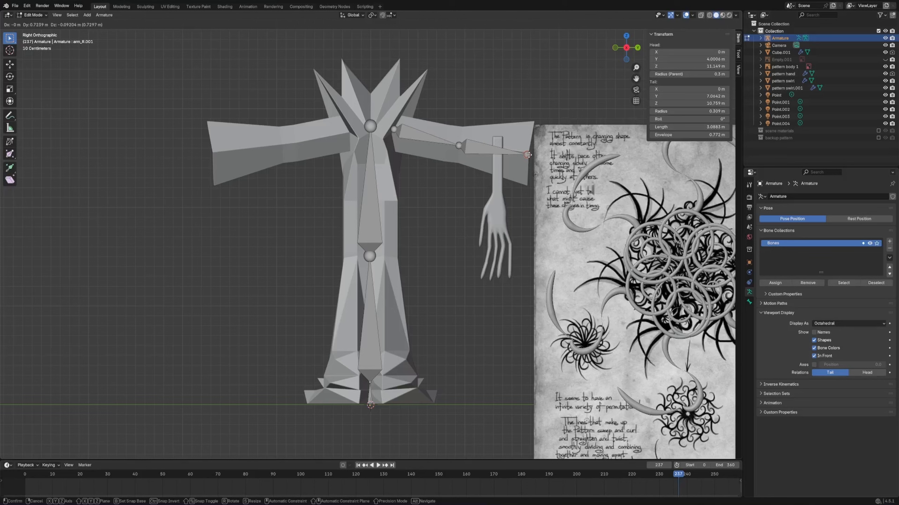
click(528, 155)
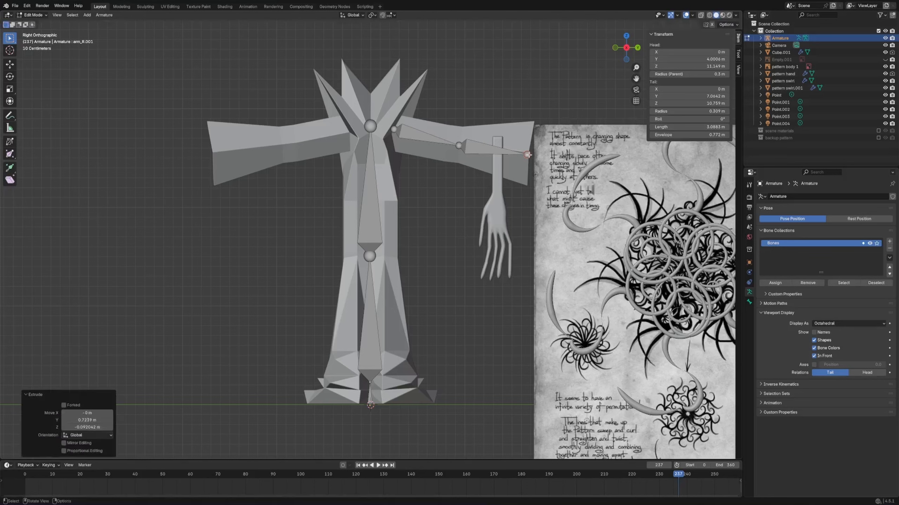
click(442, 214)
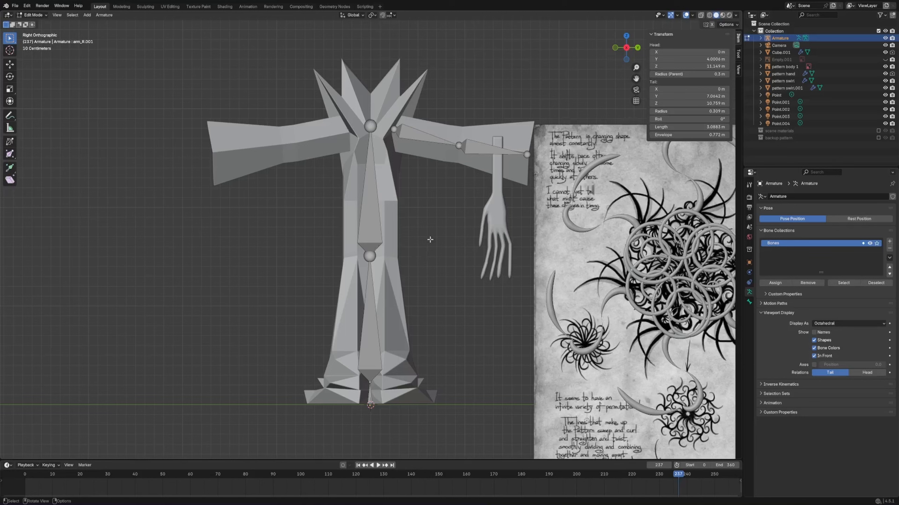
- Try to mirror the two arm bones to the opposite sleeve with Symmetrize
drag(550, 196, 551, 196)
key(F3)
text(sy)
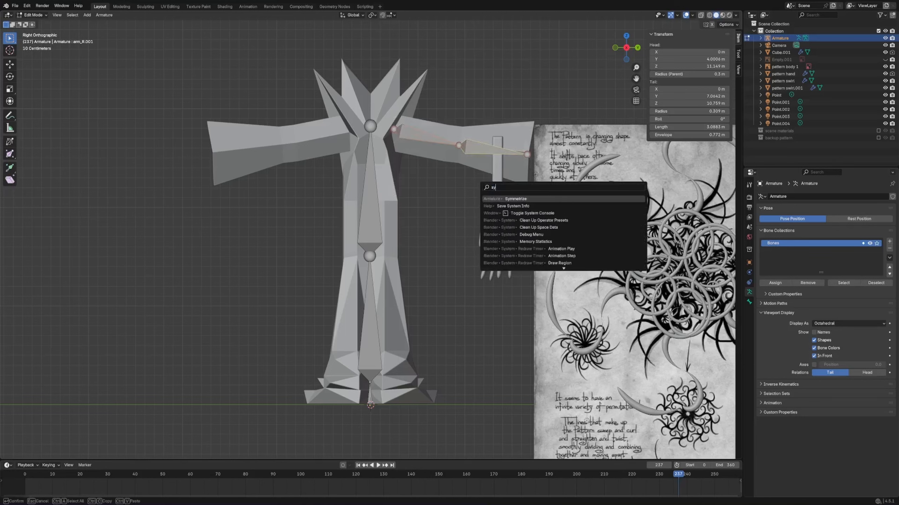
click(499, 197)
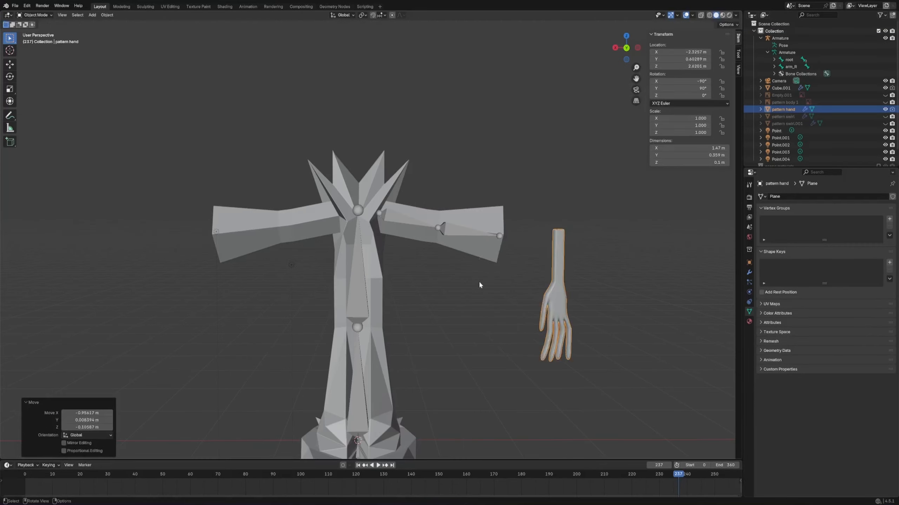
scroll(435, 272, down, 3)
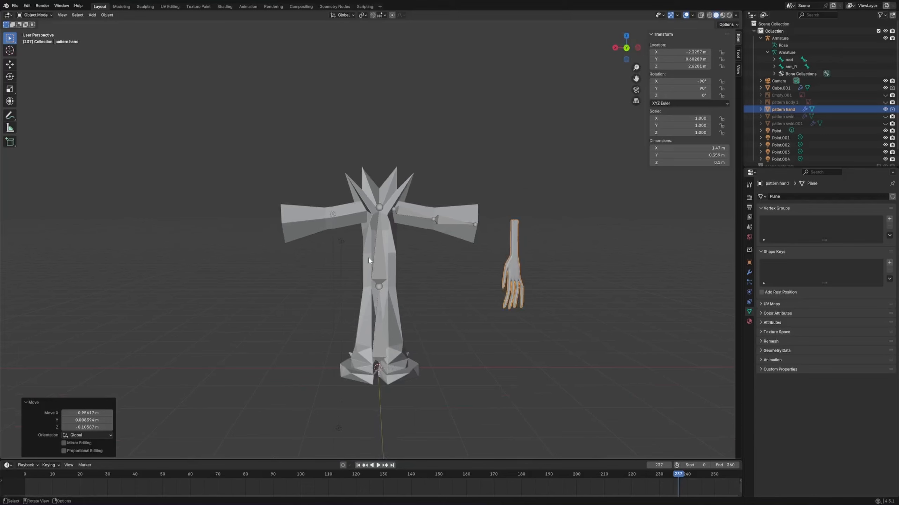
scroll(437, 237, up, 3)
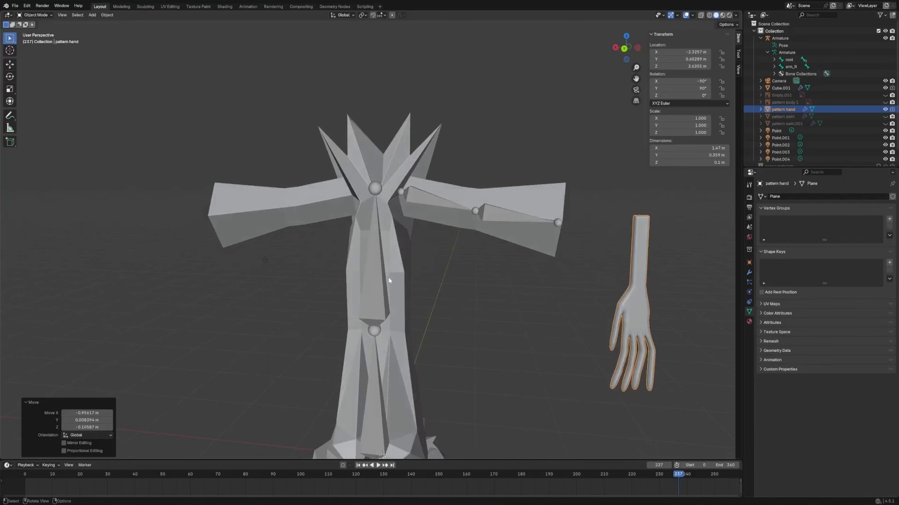
- Parent the arm_R bone to the upper spine bone, keeping its offset
click(389, 281)
key(Tab)
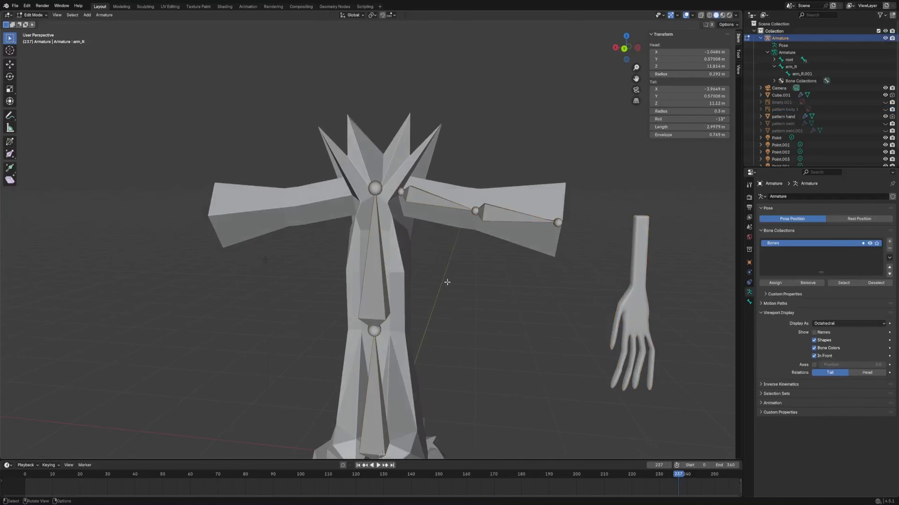
click(373, 194)
key(ctrl+p)
click(376, 194)
middle_drag(426, 229, 441, 234)
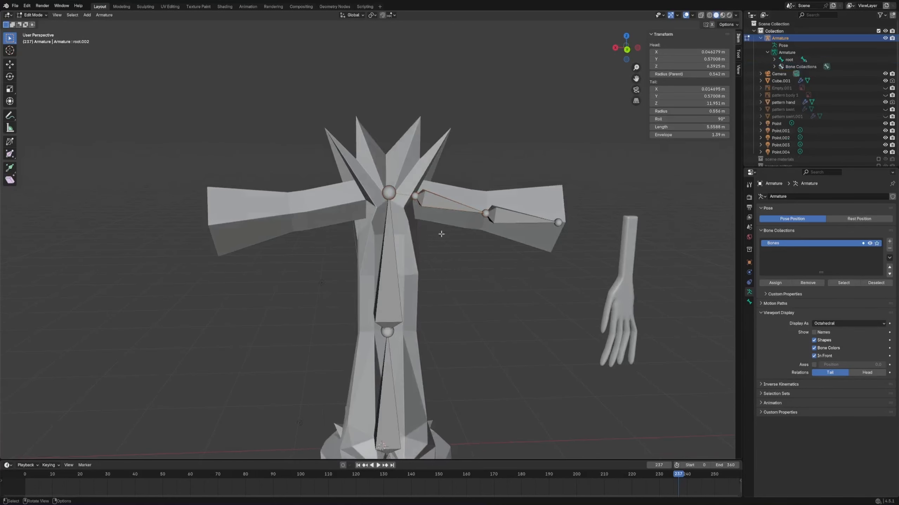
- Mirror the upper arm and forearm bones to the opposite sleeve with Symmetrize
click(414, 197)
click(436, 202)
shift+click(513, 215)
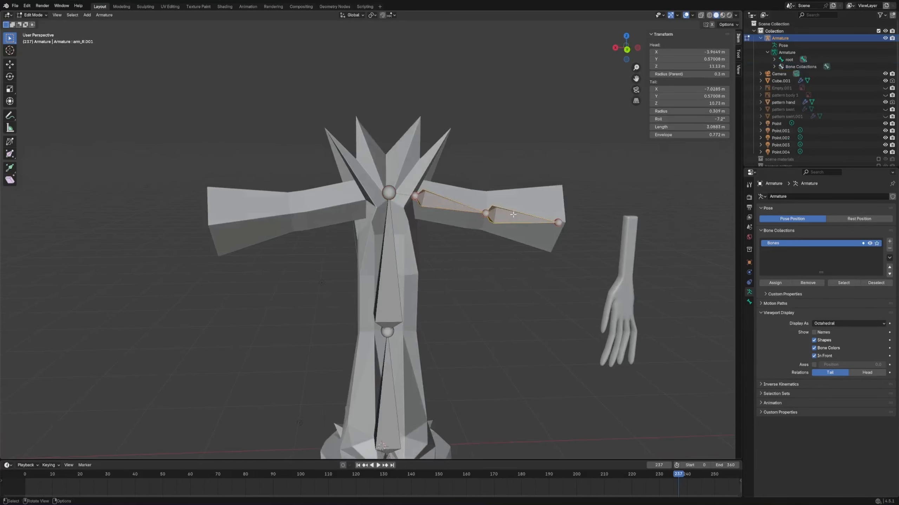
key(ctrl+KP_1)
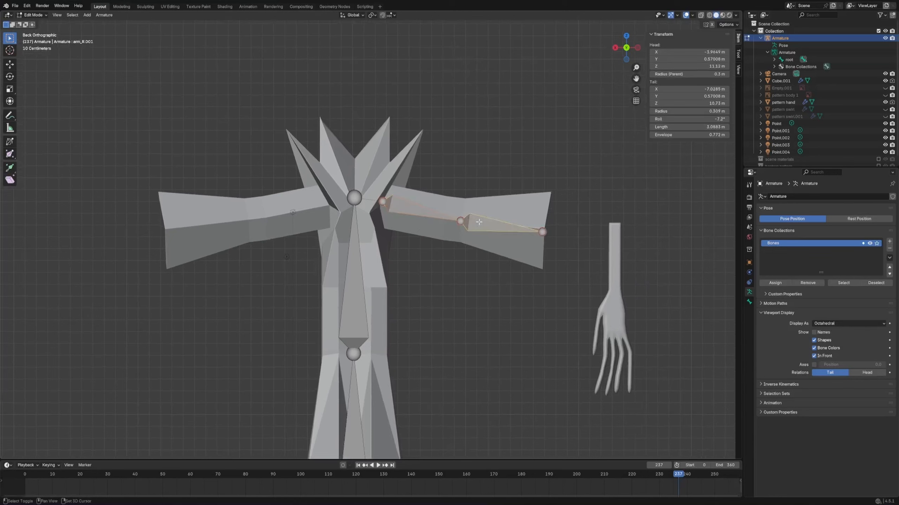
key(F3)
key(Return)
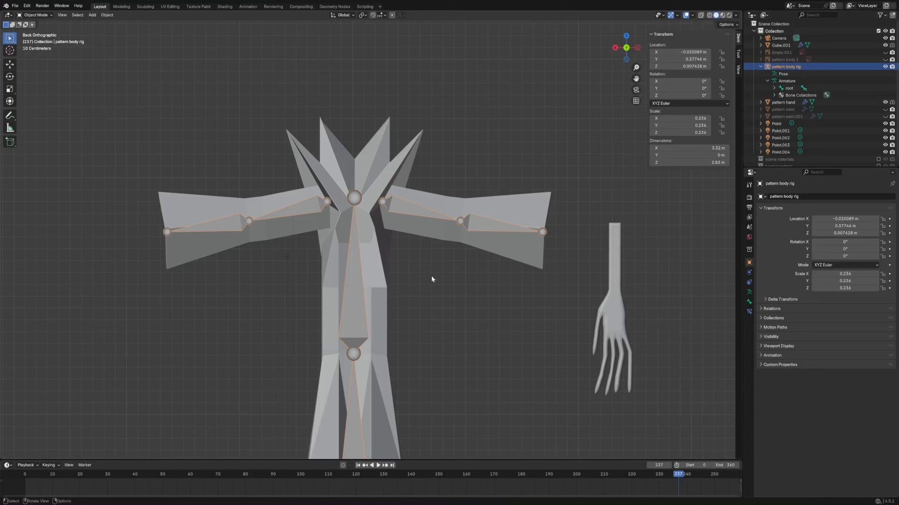
- Parent the robe mesh to the pattern body rig armature with automatic weights
click(380, 247)
shift+click(353, 264)
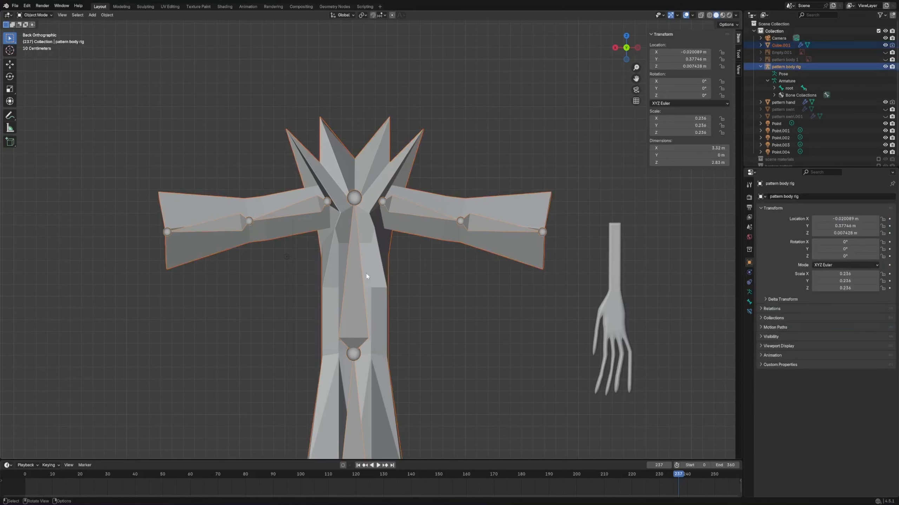
key(ctrl+p)
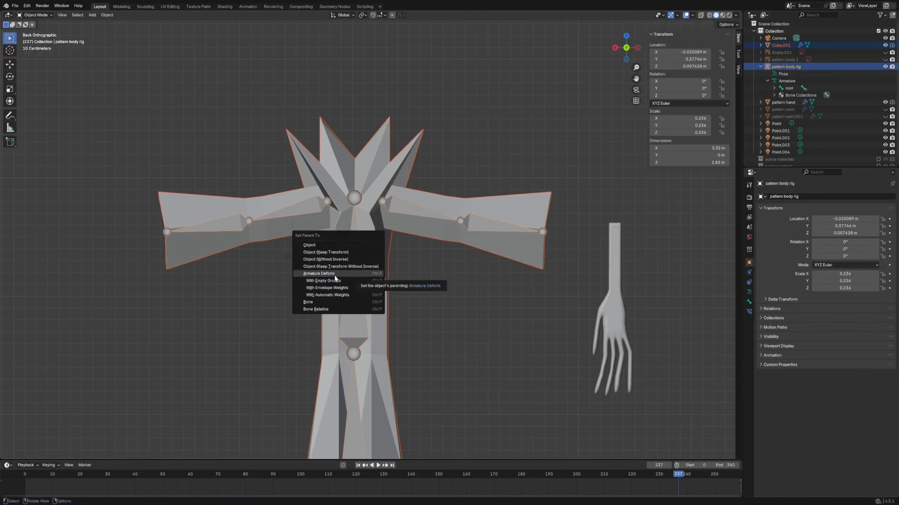
click(331, 294)
- Test the elbow bend by rotating the arm_R.001 forearm bone in Pose Mode, then cancel the rotation
key(Tab)
click(467, 220)
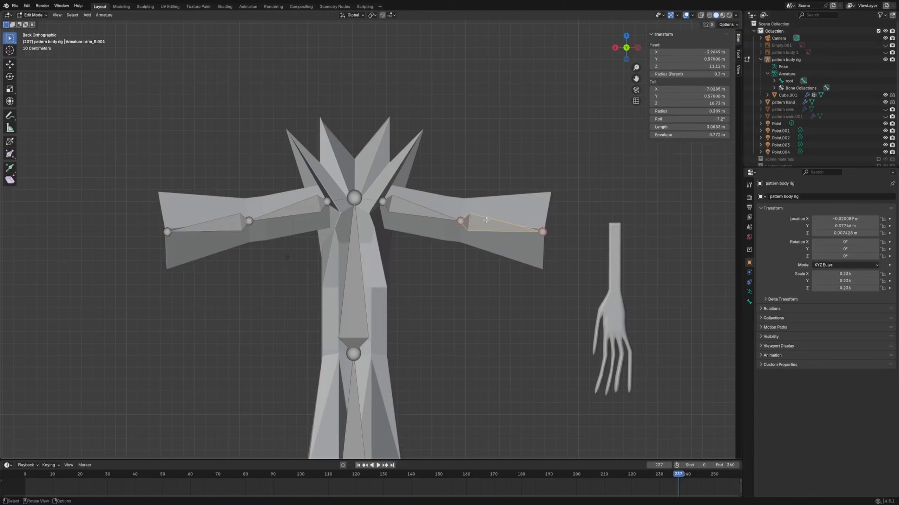
key(Tab)
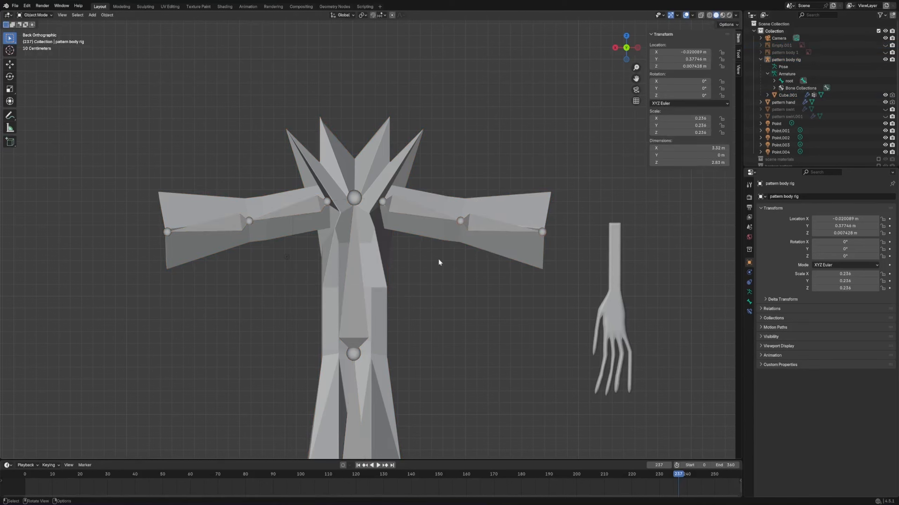
click(463, 225)
key(ctrl+Tab)
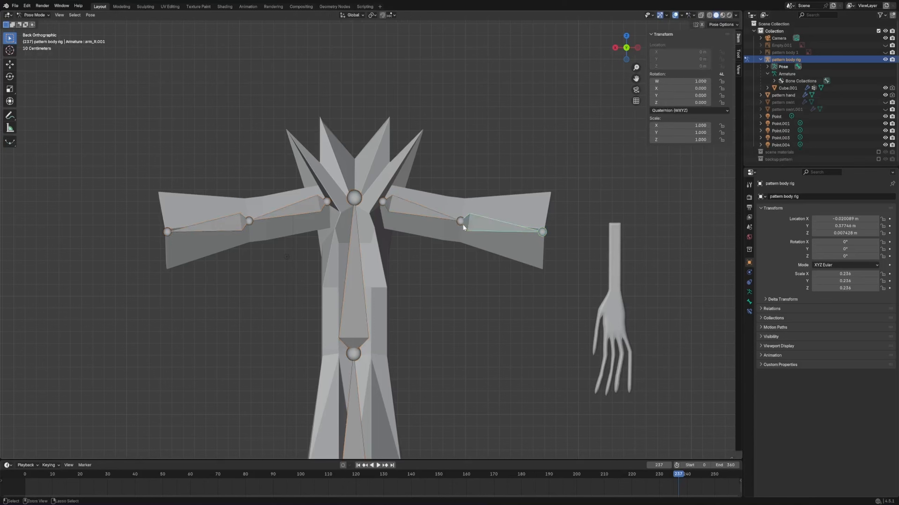
key(r)
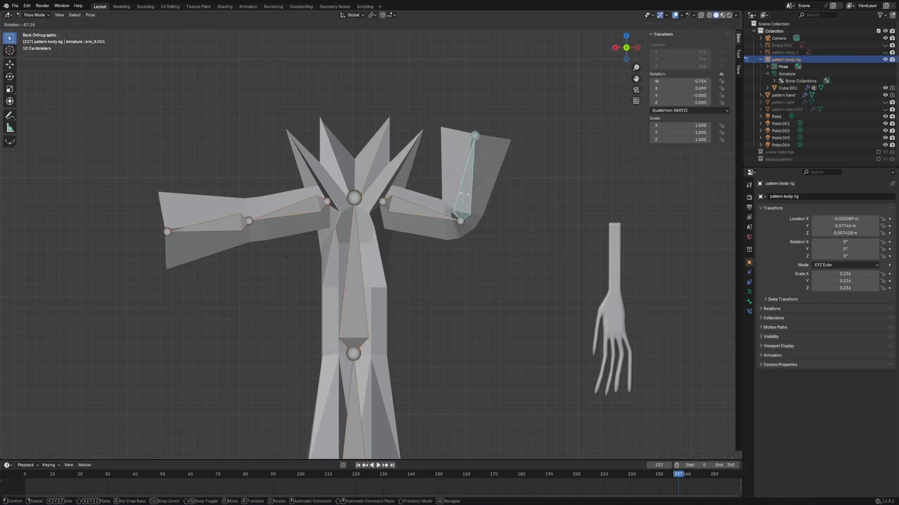
right_click(422, 212)
- Test the shoulder deformation by rotating the arm_R and arm_L bones, cancel each transform and leave Pose Mode
click(421, 212)
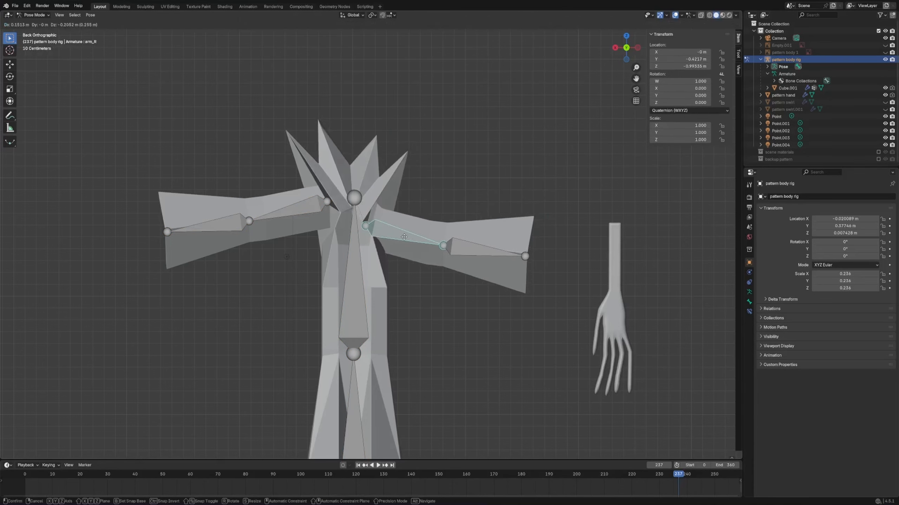
key(r)
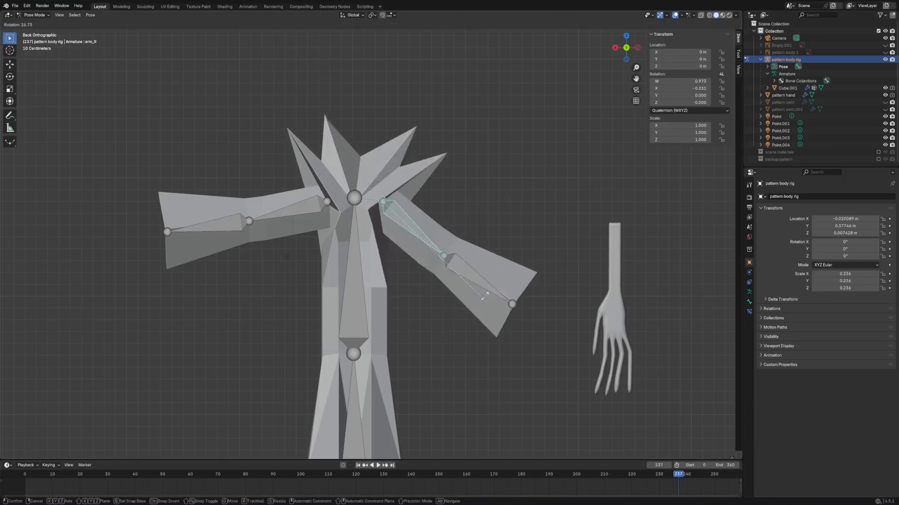
right_click(410, 230)
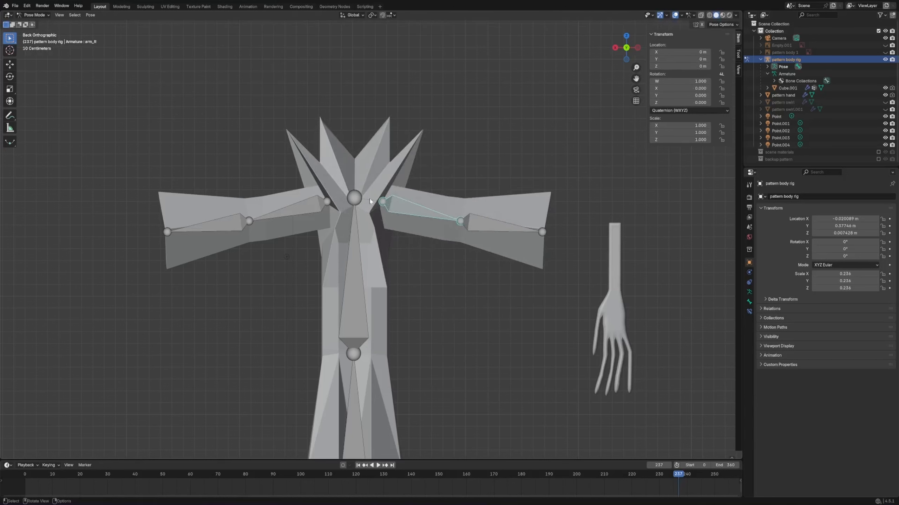
click(301, 213)
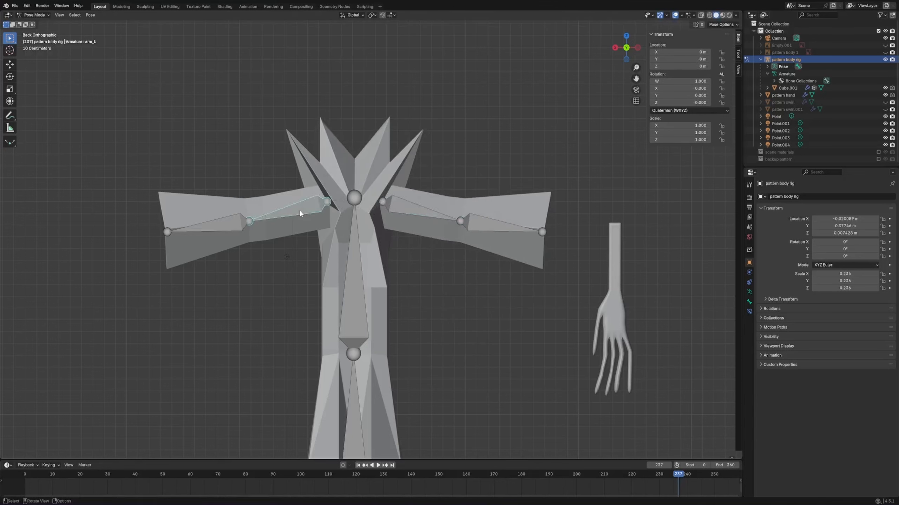
key(r)
right_click(325, 184)
key(ctrl+Tab)
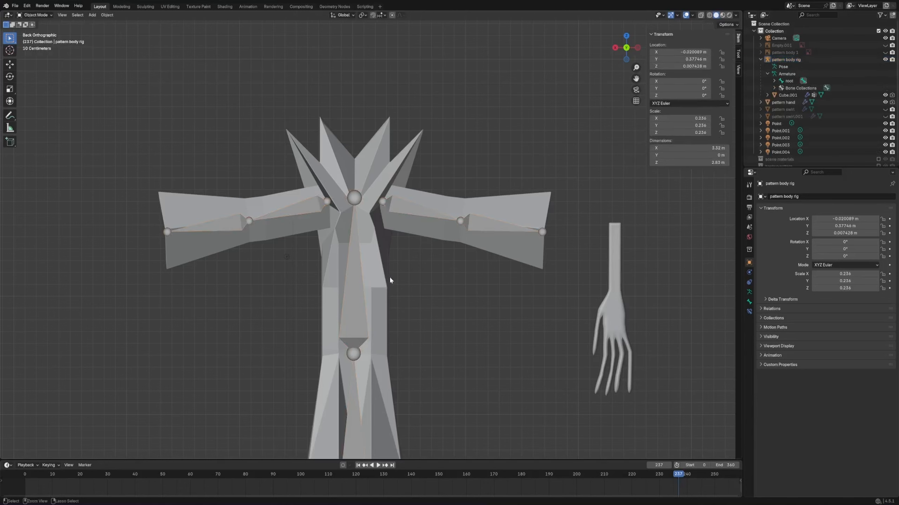
- Delete the mirrored upper arm and forearm bones from the opposite sleeve in Edit Mode
key(Tab)
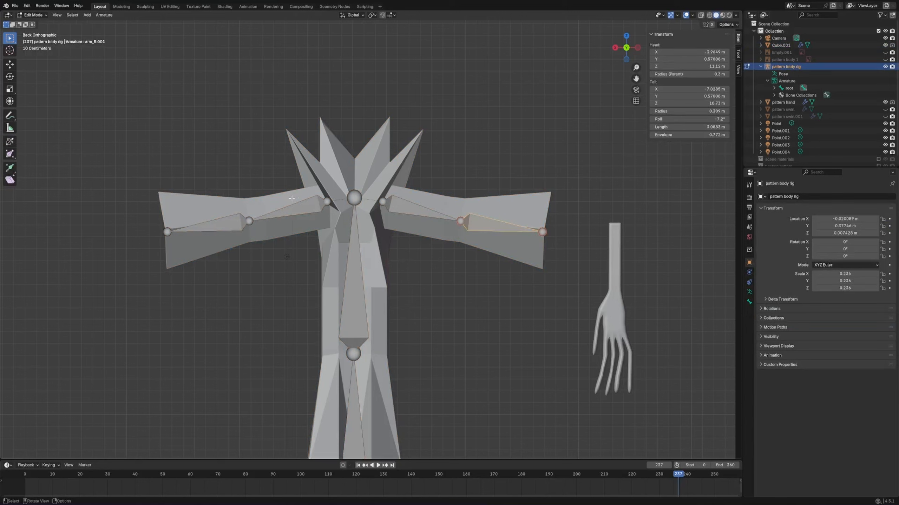
click(291, 199)
click(295, 210)
shift+click(232, 224)
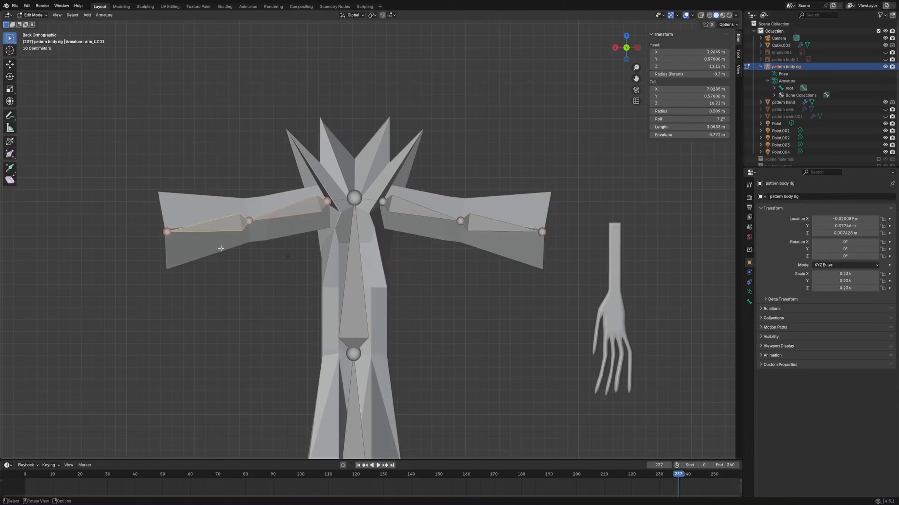
key(alt+m)
click(207, 248)
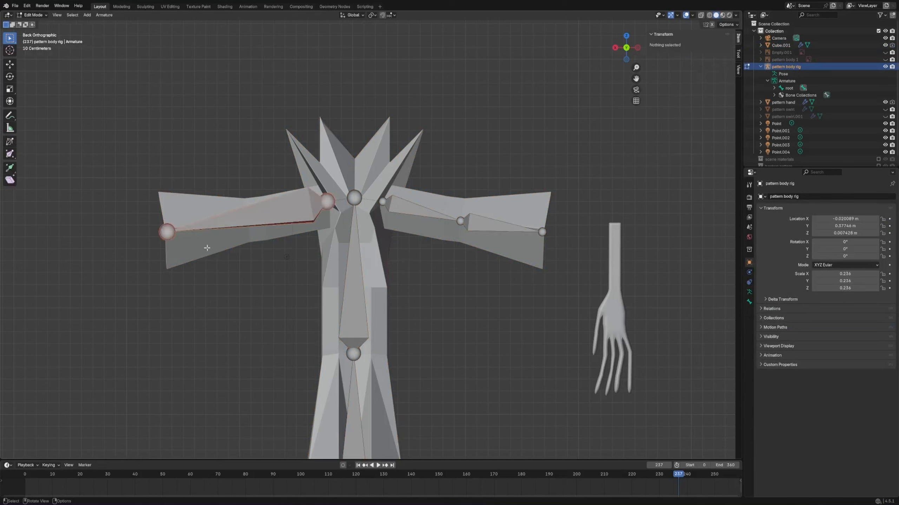
key(x)
click(272, 223)
click(312, 212)
key(x)
click(291, 209)
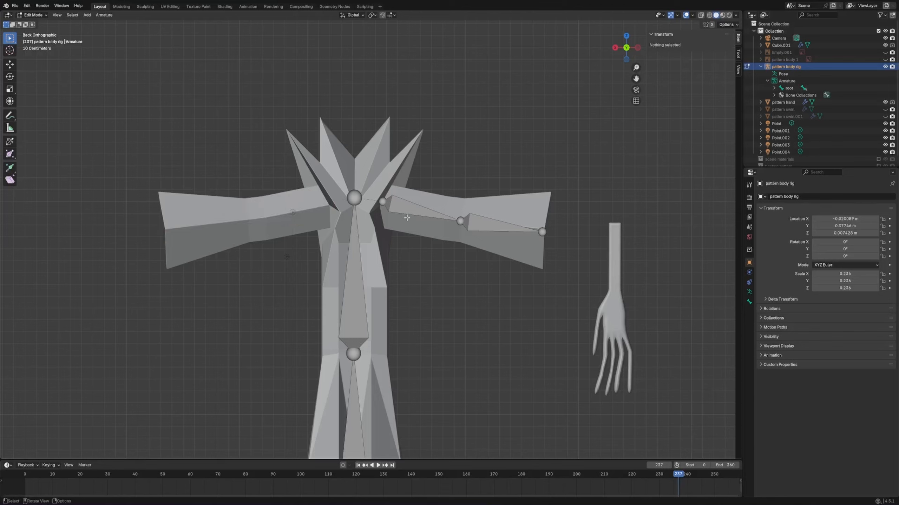
- Shorten arm_R to a shoulder bone about 0.33 m long by moving its tip close to its head
click(397, 213)
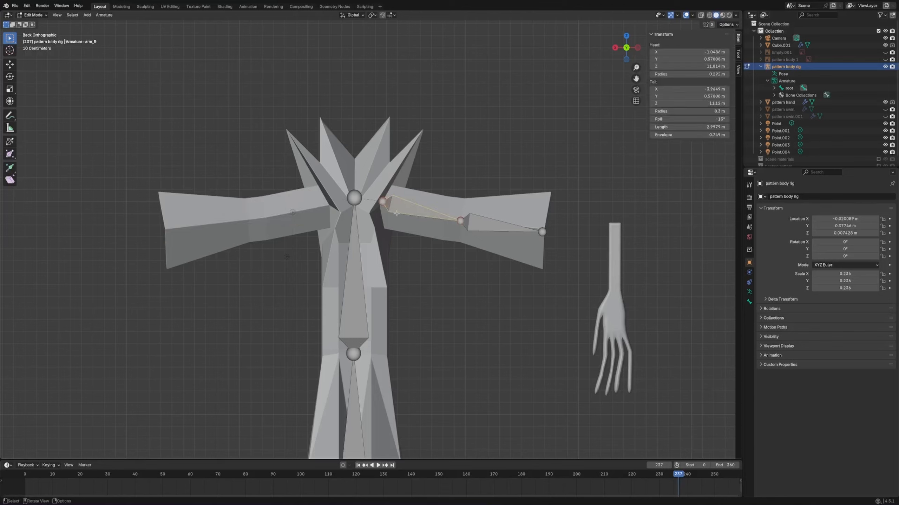
click(380, 202)
click(460, 221)
key(g)
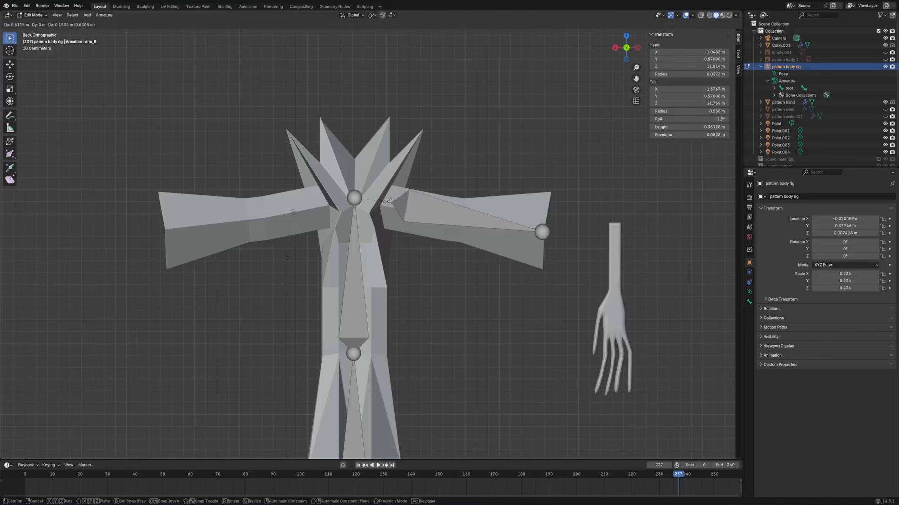
click(392, 201)
key(g)
click(453, 224)
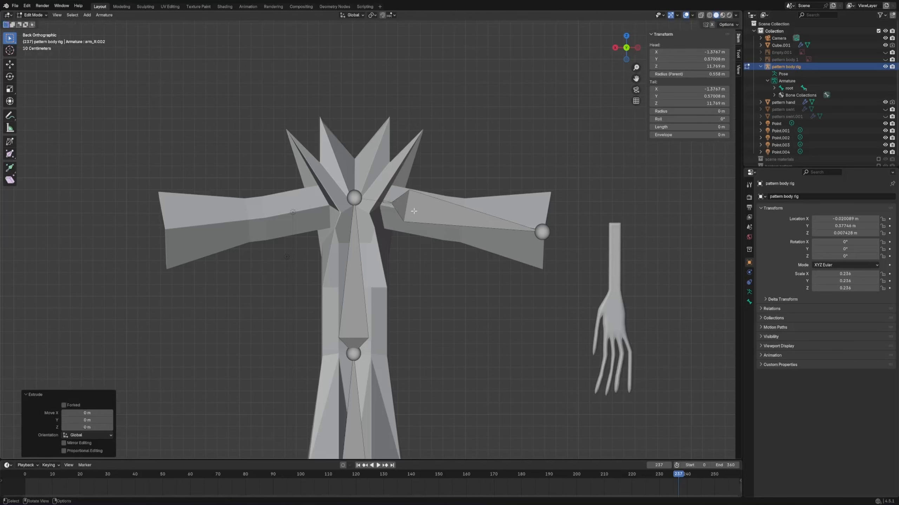
- Delete the long bone that runs from the shoulder bone's tip to the sleeve cuff
click(531, 233)
key(x)
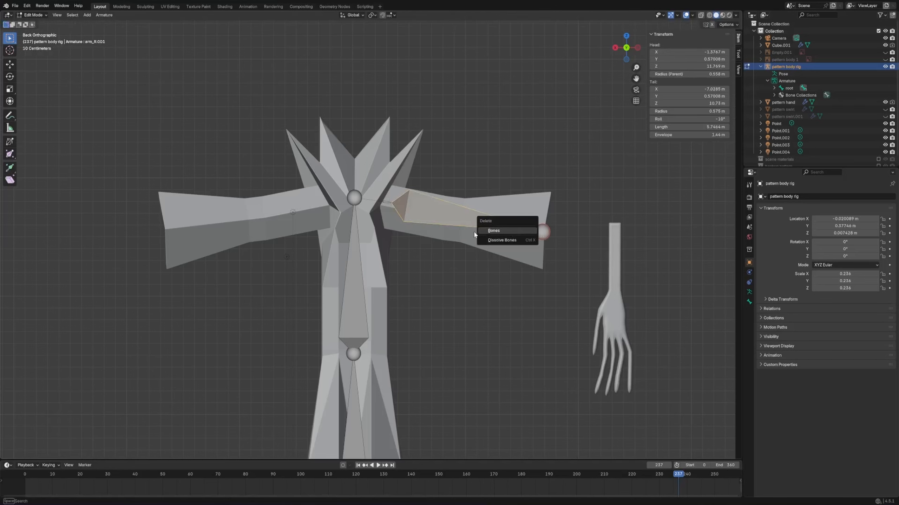
click(478, 234)
scroll(416, 220, up, 3)
click(417, 152)
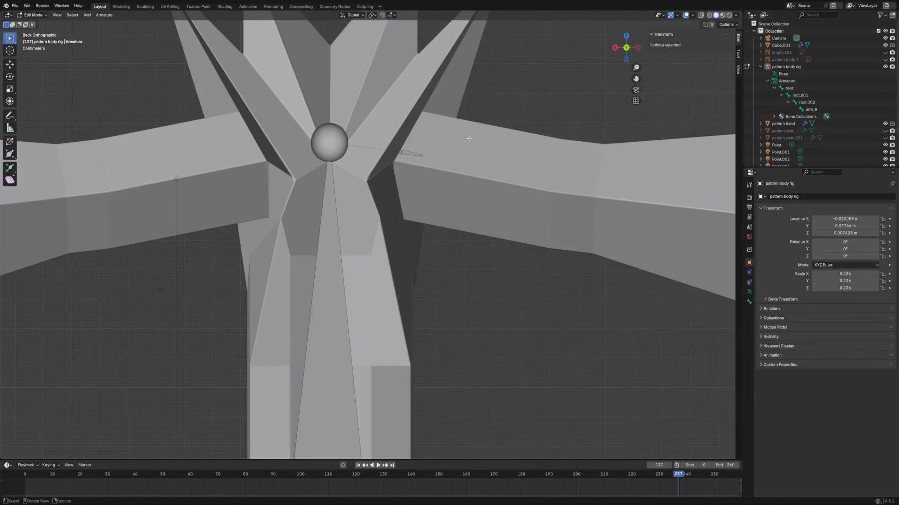
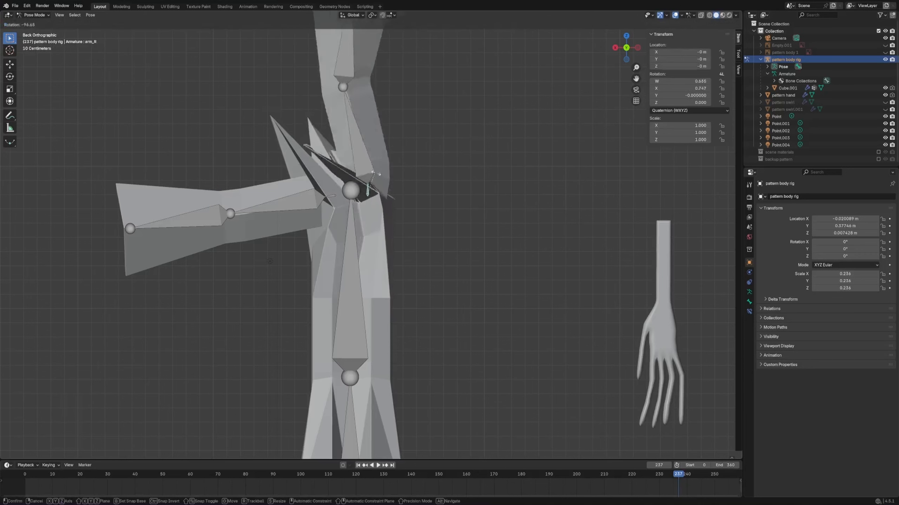
- Try test rotations of the shoulder bone and the upper arm bone in Pose Mode
right_click(387, 205)
click(391, 201)
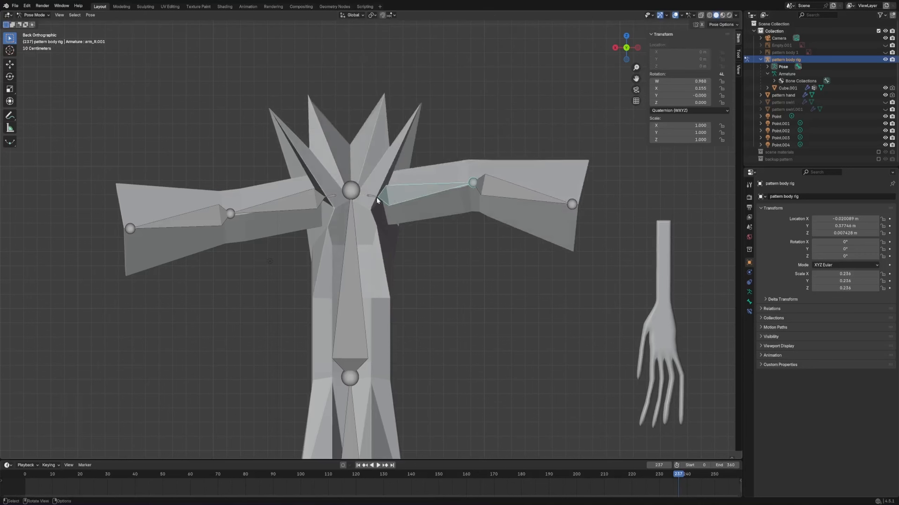
click(377, 197)
click(445, 197)
- Undo the test poses, the robe parenting and the mirroring, back to the one-sided arm chain in Edit Mode
key(ctrl+z)
key(ctrl+z)
key(ctrl+z)
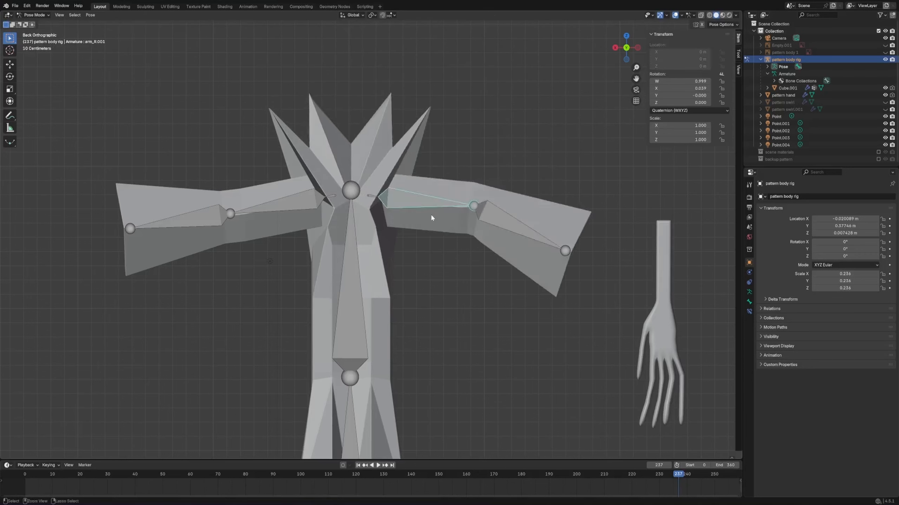
key(ctrl+z)
key(ctrl+z)
key(ctrl+z)
key(ctrl+z)
key(ctrl+z)
key(ctrl+z)
key(ctrl+z)
key(ctrl+z)
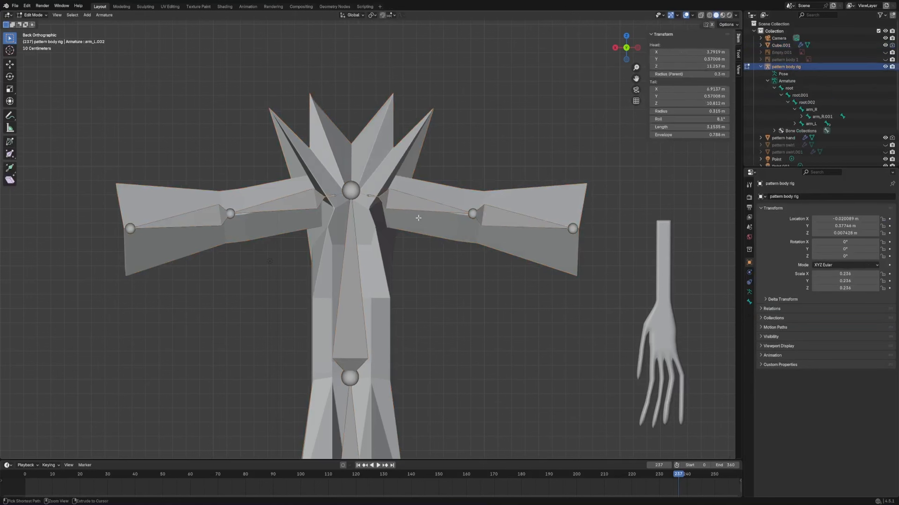
key(ctrl+z)
key(ctrl+z)
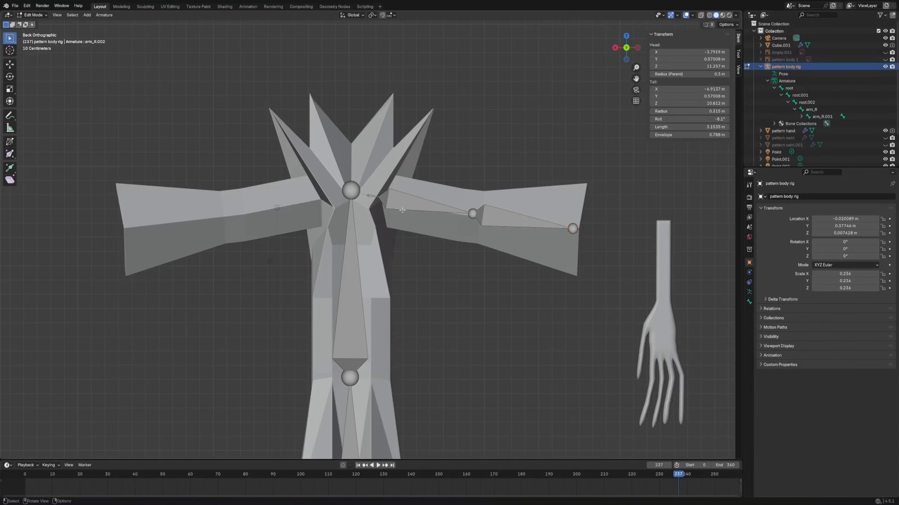
key(ctrl+z)
key(ctrl+z)
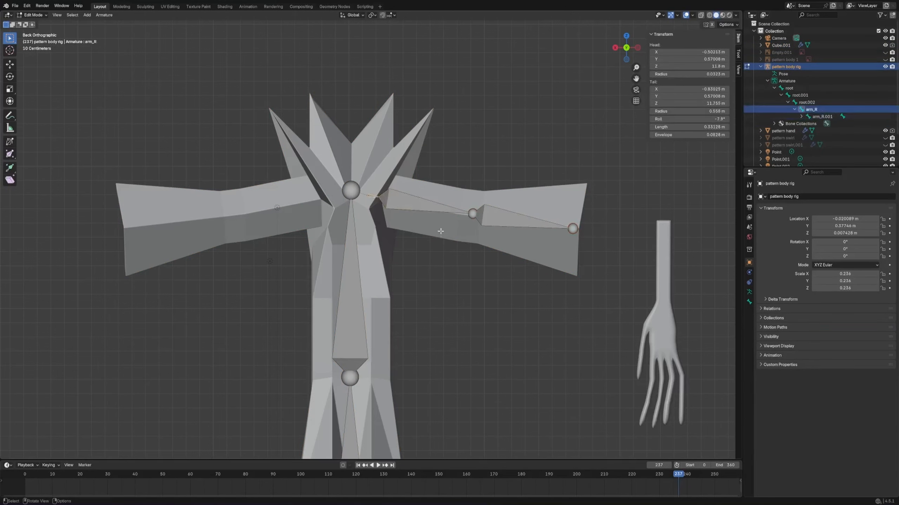
- Move the joint between the shoulder and upper arm bones outward, making arm_R about 0.75 m long
scroll(405, 225, up, 3)
key(ctrl+z)
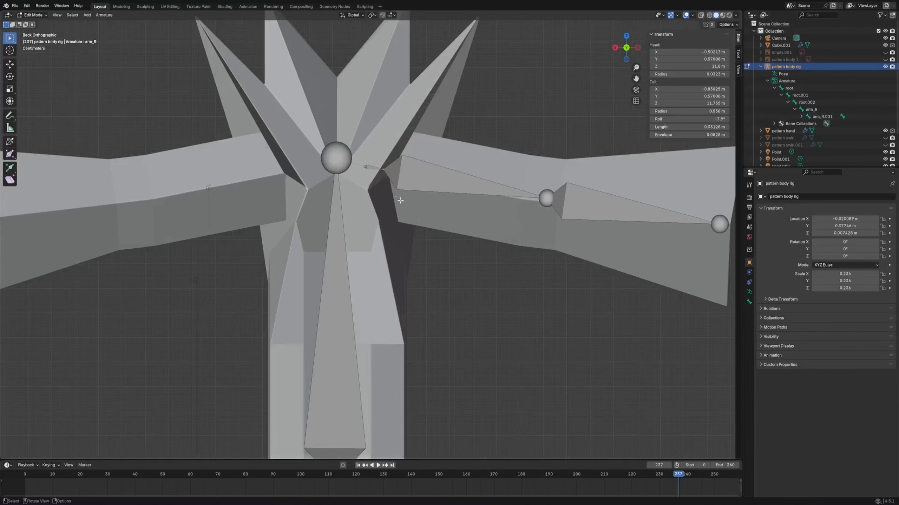
drag(390, 168, 411, 173)
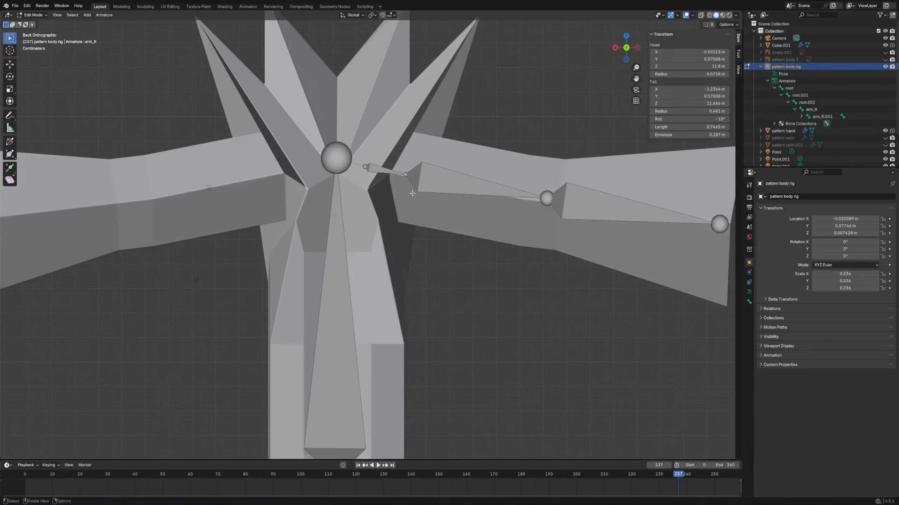
scroll(412, 193, down, 3)
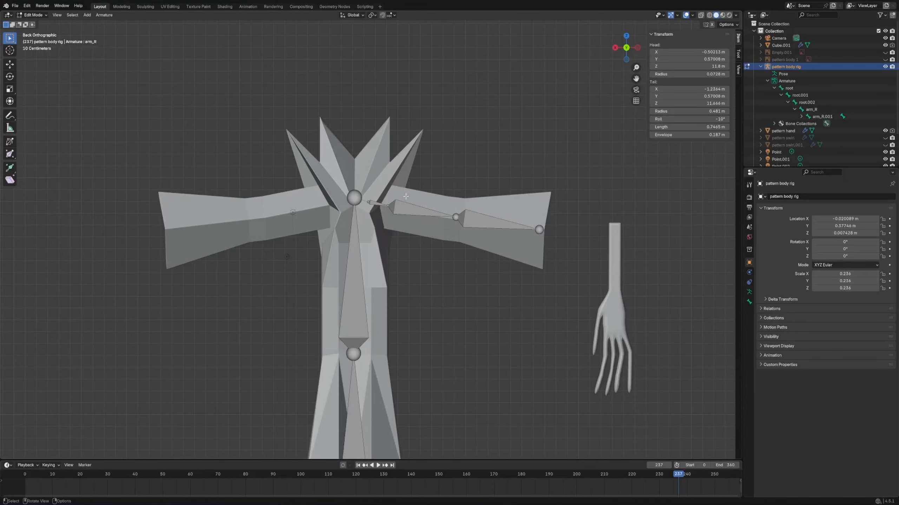
- Symmetrize the selected arm bones to the opposite side of the armature, return to Object Mode and save the file
drag(562, 279, 370, 192)
key(F3)
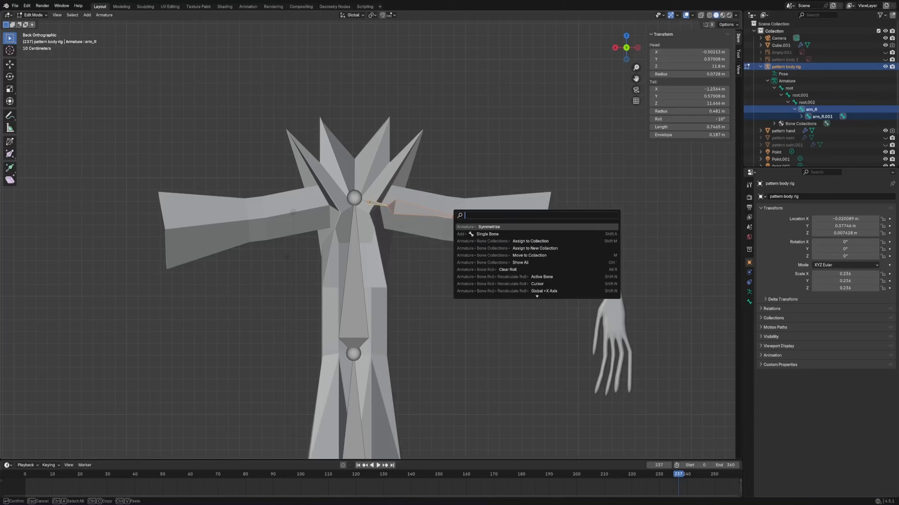
key(Return)
key(Tab)
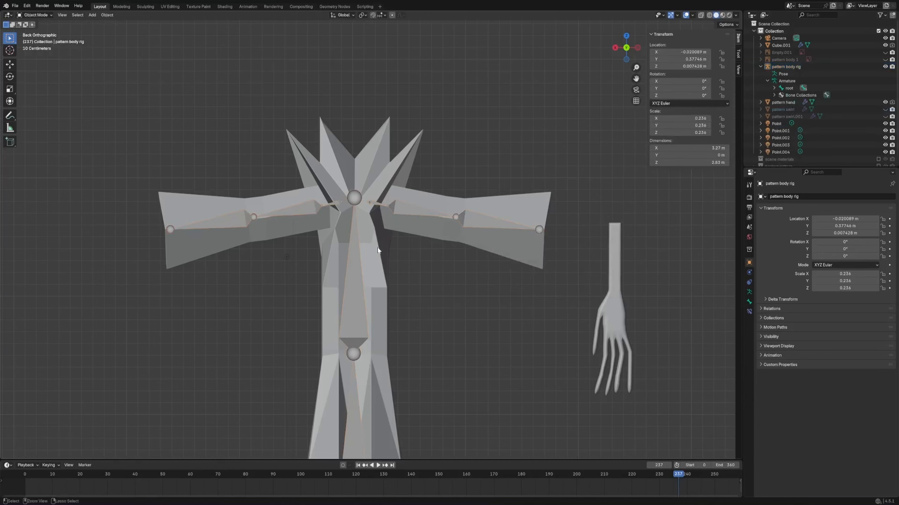
key(ctrl+s)
- Parent the robe mesh to the body armature with an armature deform
click(353, 280)
shift+click(353, 281)
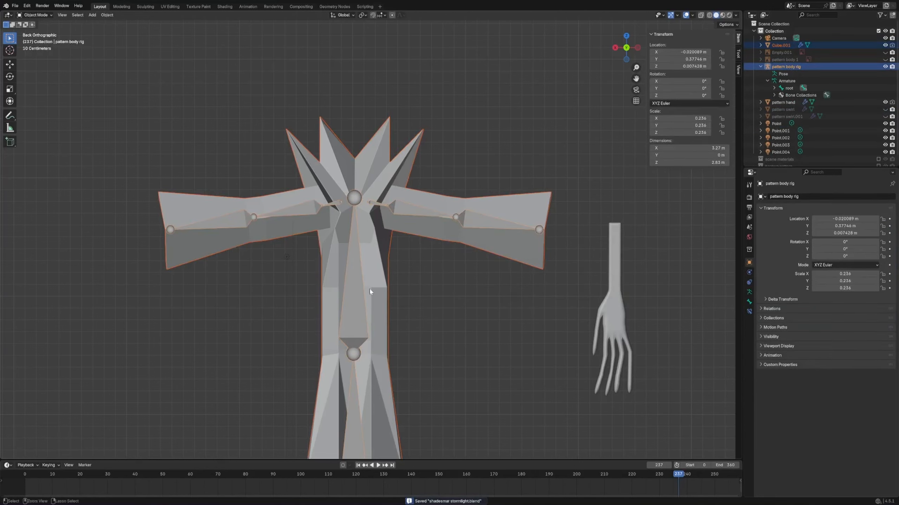
key(ctrl+p)
click(366, 289)
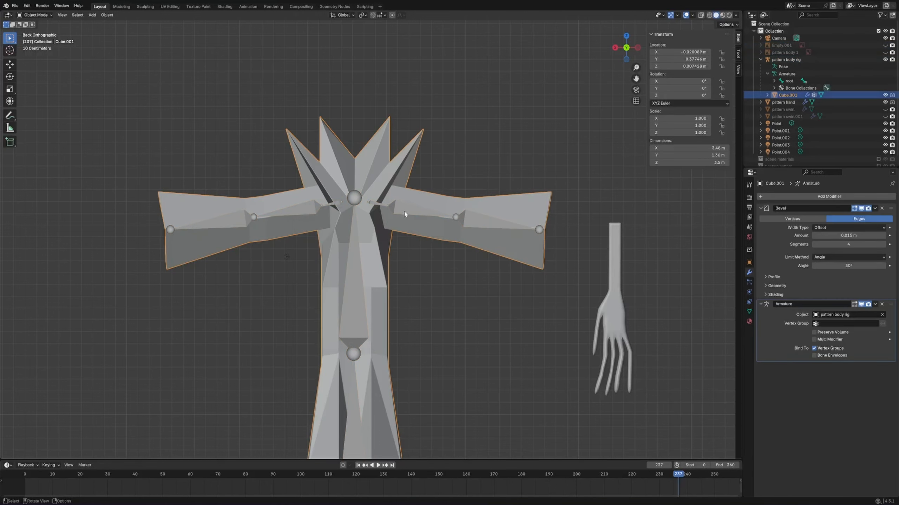
- Try test poses of the right upper arm, shoulder and forearm bones in Pose Mode
key(ctrl+Tab)
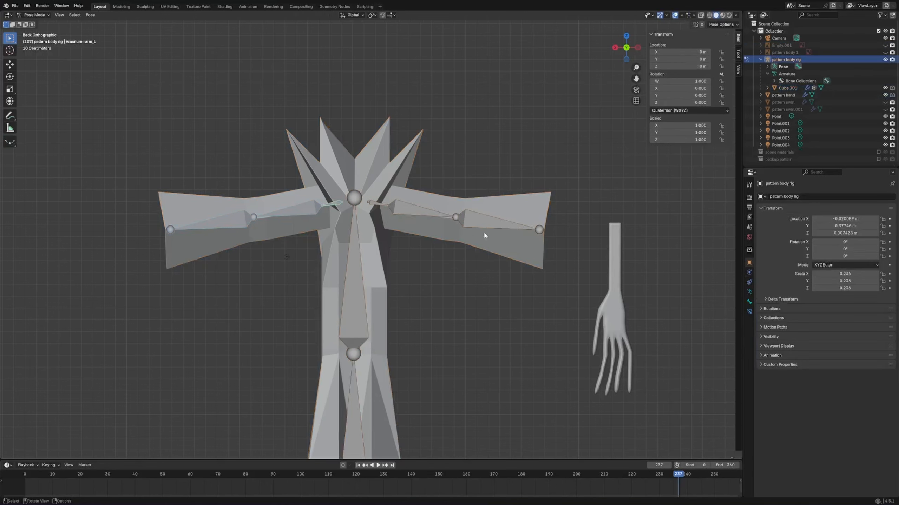
click(420, 216)
key(r)
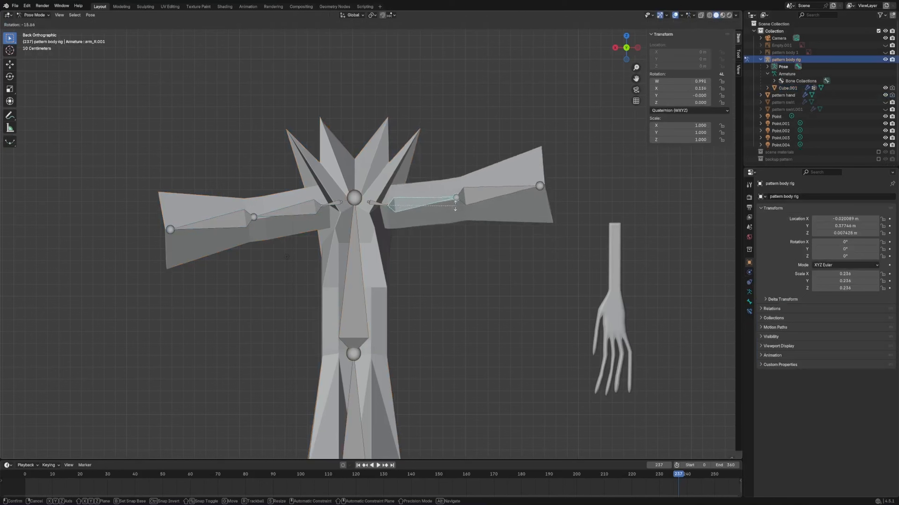
click(427, 208)
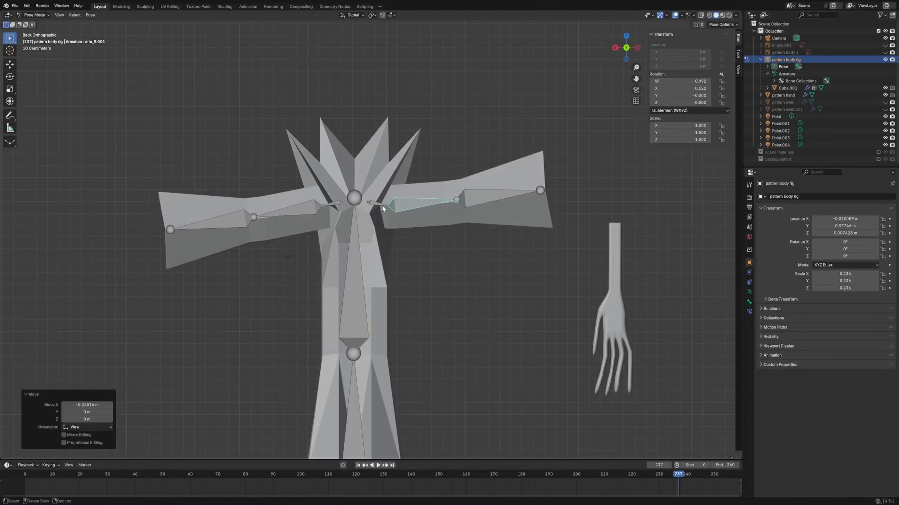
click(380, 206)
key(r)
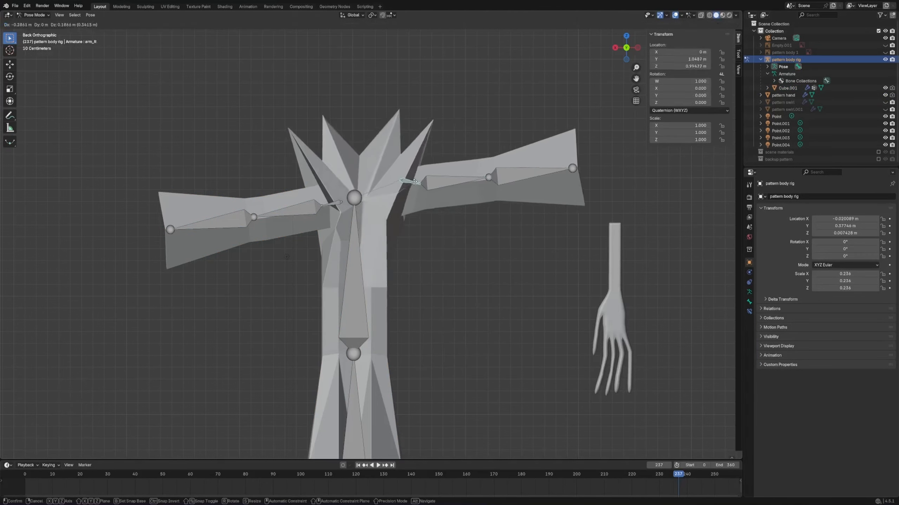
key(Escape)
click(477, 205)
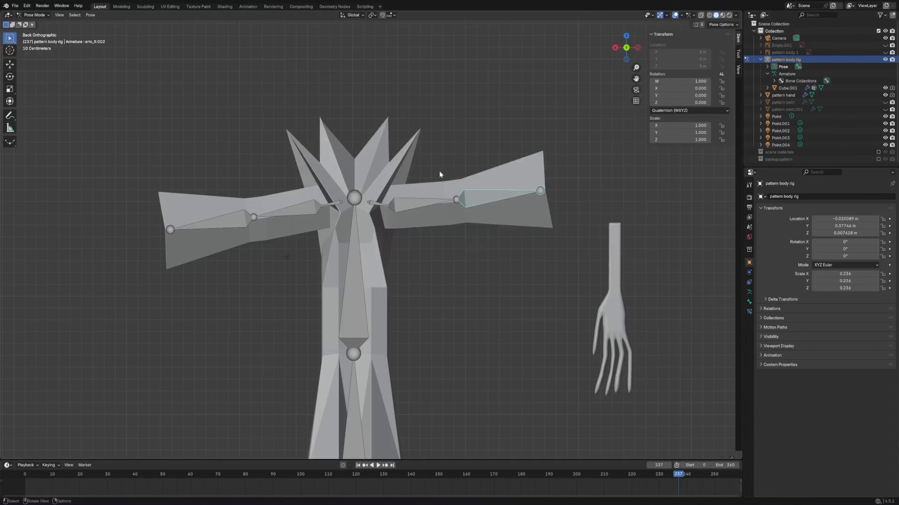
key(r)
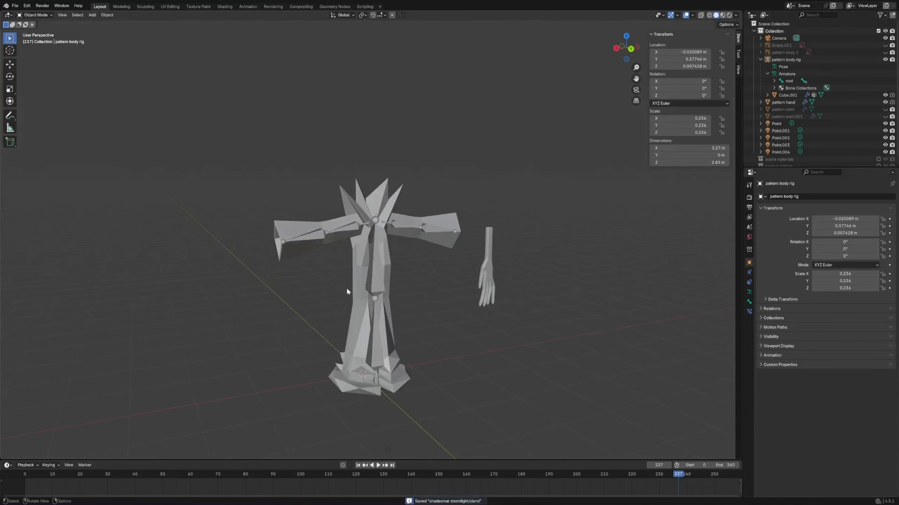
- Add a new armature at the hand mesh's upper end, with its single bone pointing down and about 0.16 m long
scroll(346, 288, up, 4)
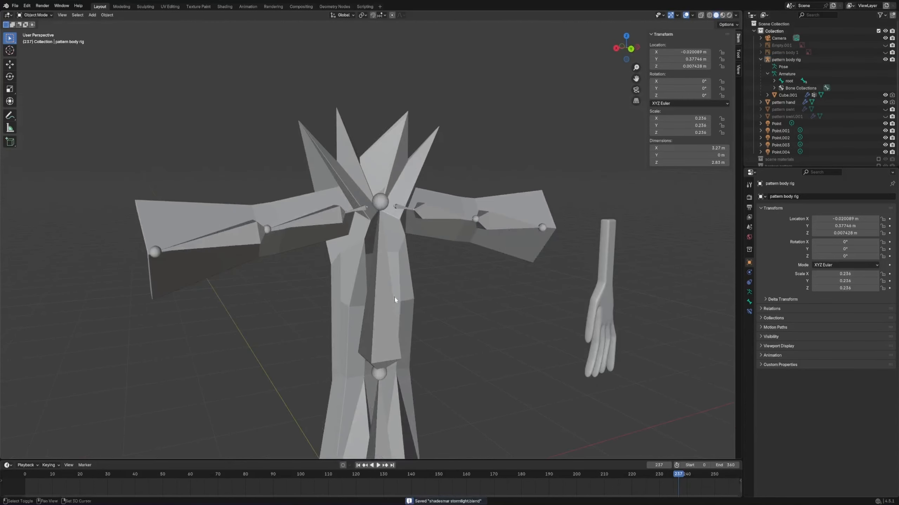
middle_drag(395, 297, 377, 266)
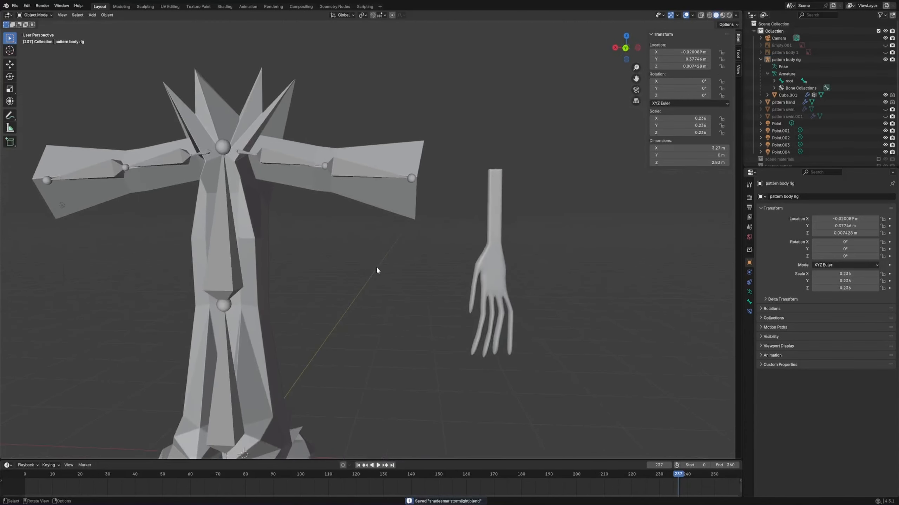
scroll(376, 266, down, 3)
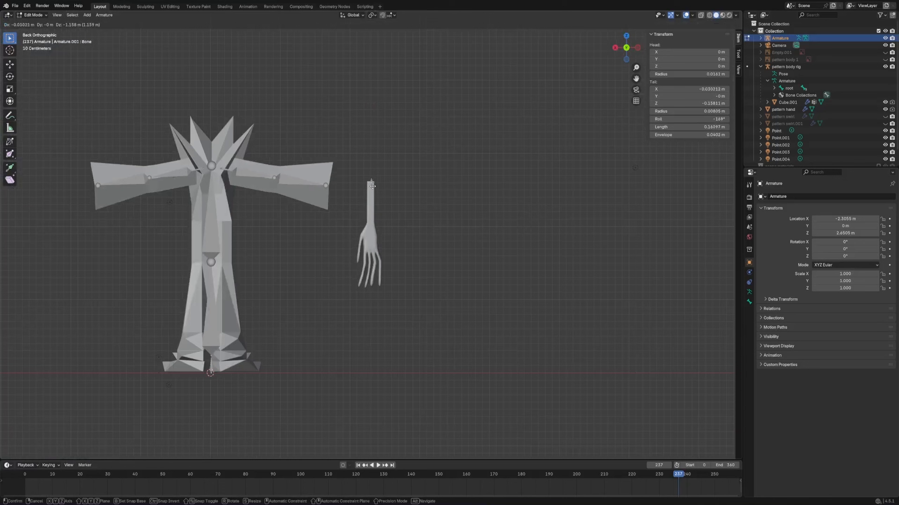
click(372, 186)
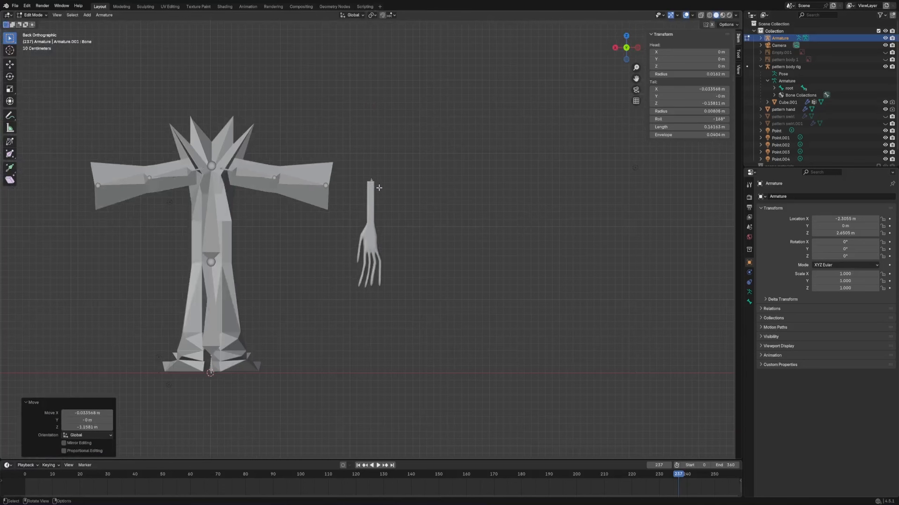
- Set the new hand armature to display in front of the mesh
click(749, 282)
click(749, 292)
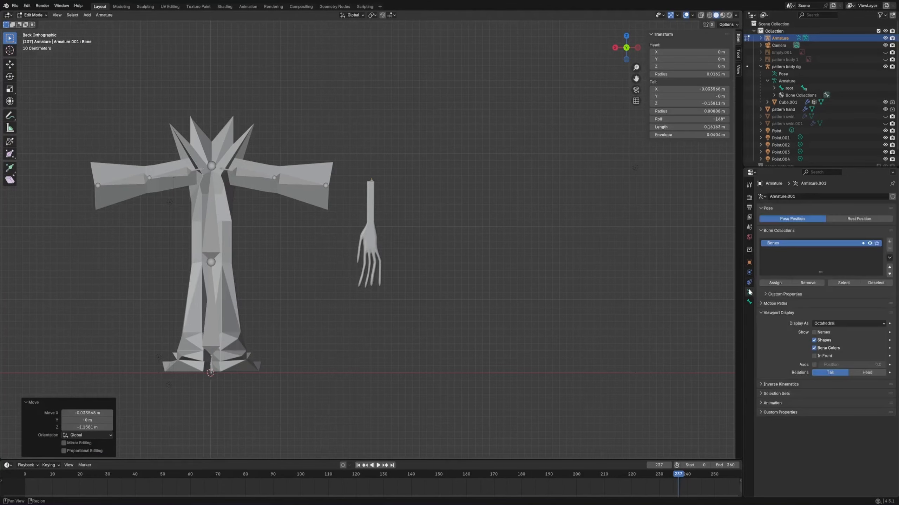
click(814, 356)
- Center the bone's head and tail on the hand mesh's arm stump and shorten the bone to about 0.077 m
scroll(444, 219, up, 5)
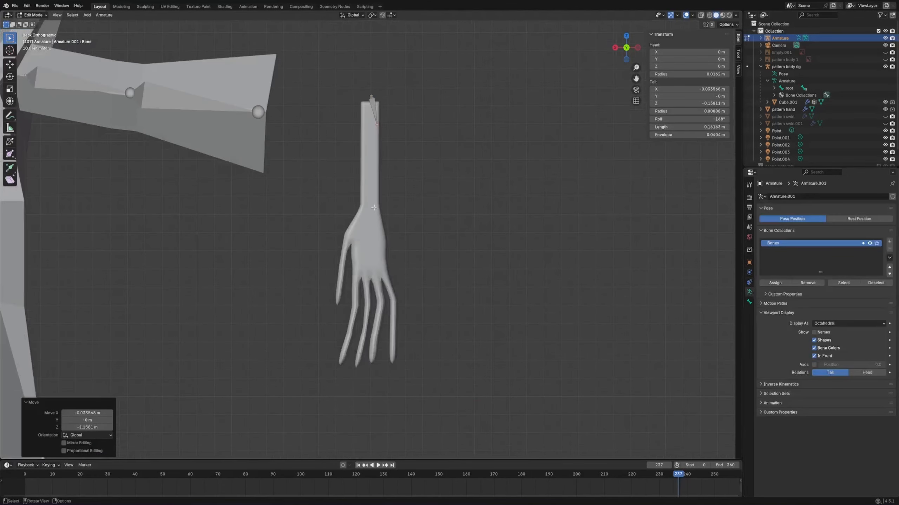
click(430, 140)
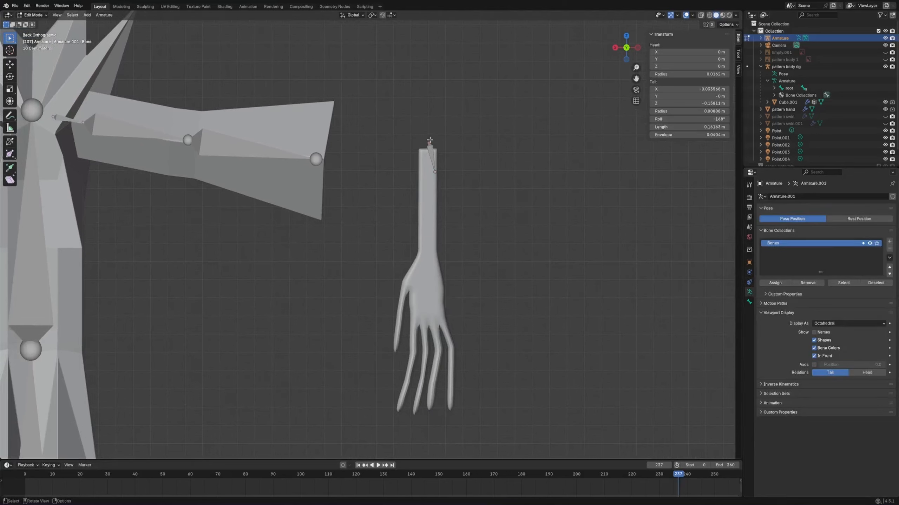
key(g)
click(427, 140)
click(434, 171)
key(g)
click(429, 170)
click(427, 141)
key(g)
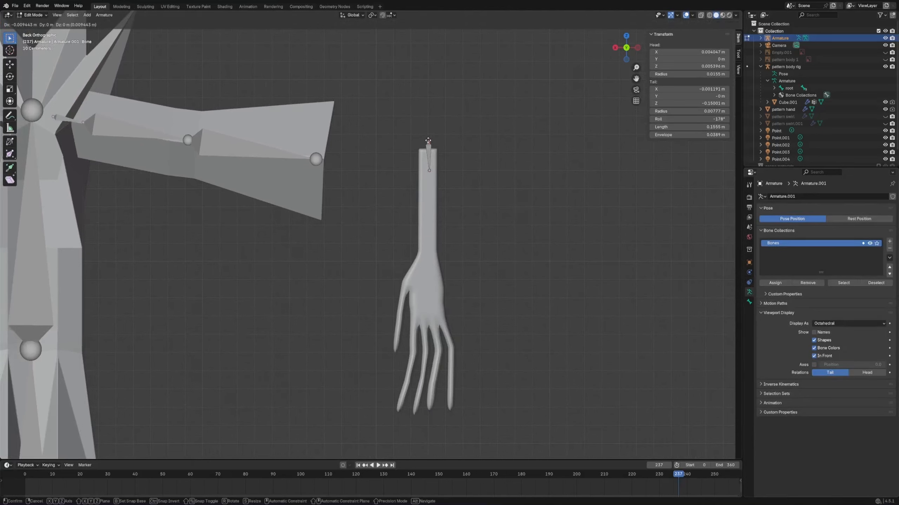
click(428, 168)
key(g)
click(430, 145)
- Rename the short bone at the top of the arm stump as ROOT
click(430, 144)
key(F2)
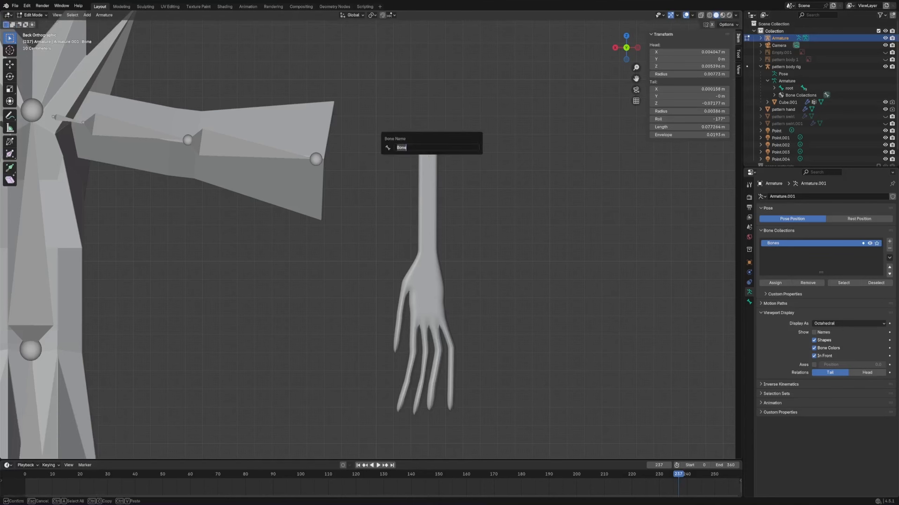
text(ROOT)
key(Return)
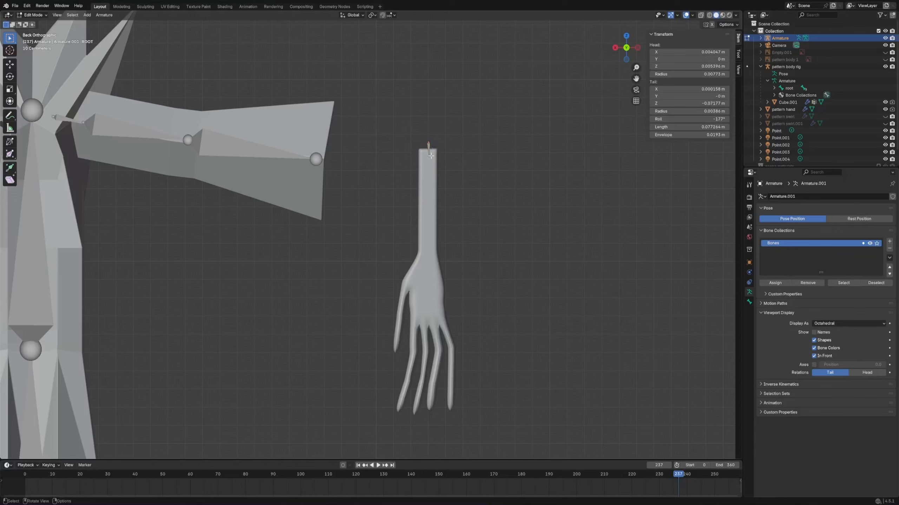
- Extrude a bone about 0.21 m long down the arm from the ROOT bone's tip and rename it as hand
key(e)
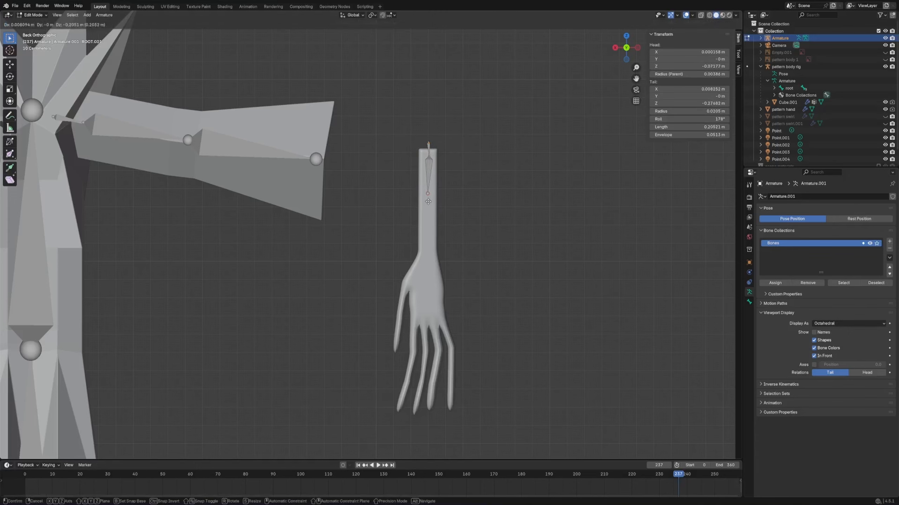
click(436, 175)
click(437, 175)
key(F2)
text(H)
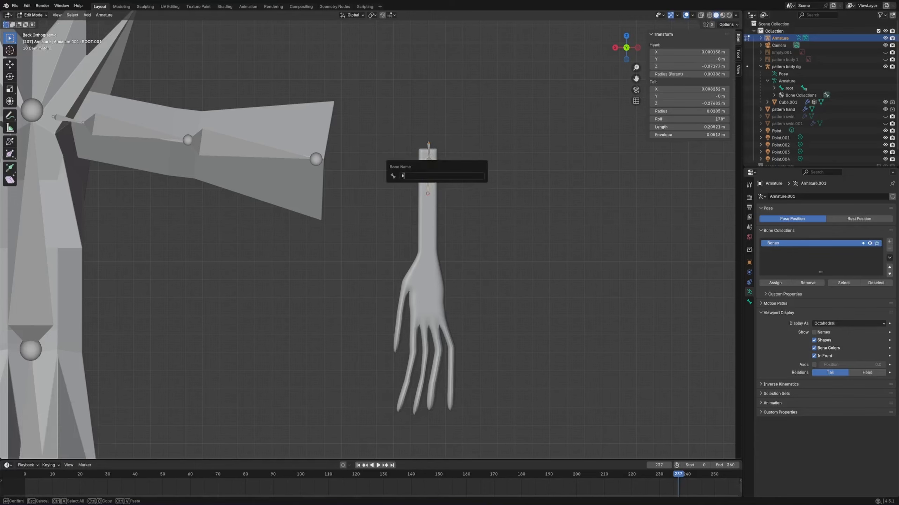
text(and)
key(Return)
- Extrude three more bones in a chain from the hand bone's tip, through the wrist and down to the lower palm
click(431, 196)
key(e)
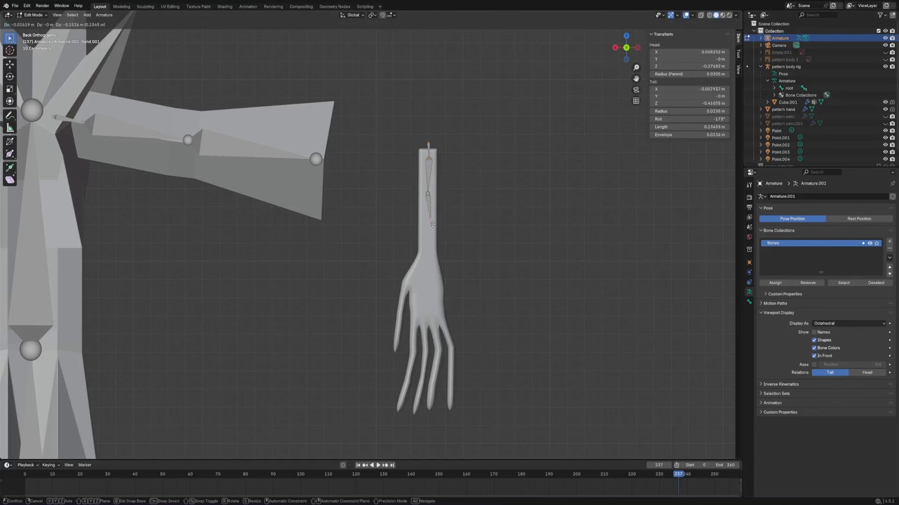
click(430, 251)
key(e)
click(428, 309)
key(e)
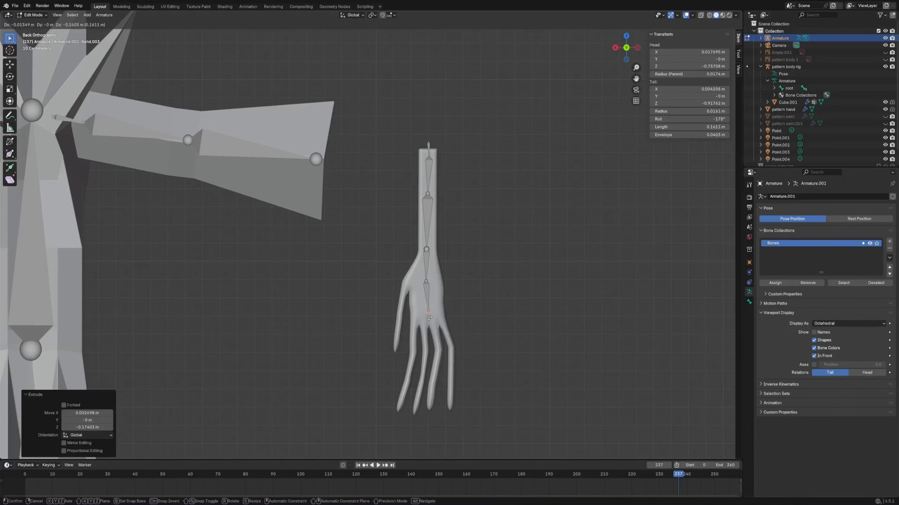
click(429, 310)
- Duplicate the lowest palm bone and place the copy at the base of the thumb
scroll(436, 308, up, 4)
shift+middle_drag(437, 308, 390, 230)
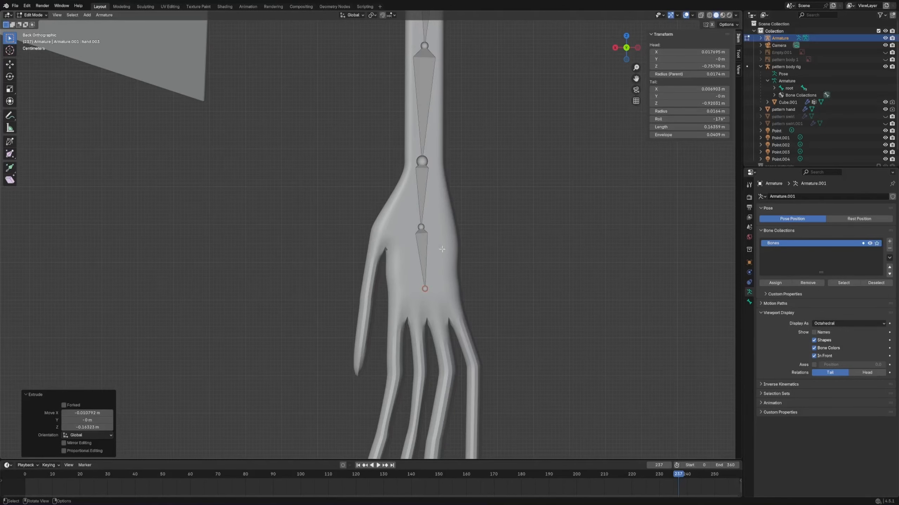
scroll(433, 243, down, 3)
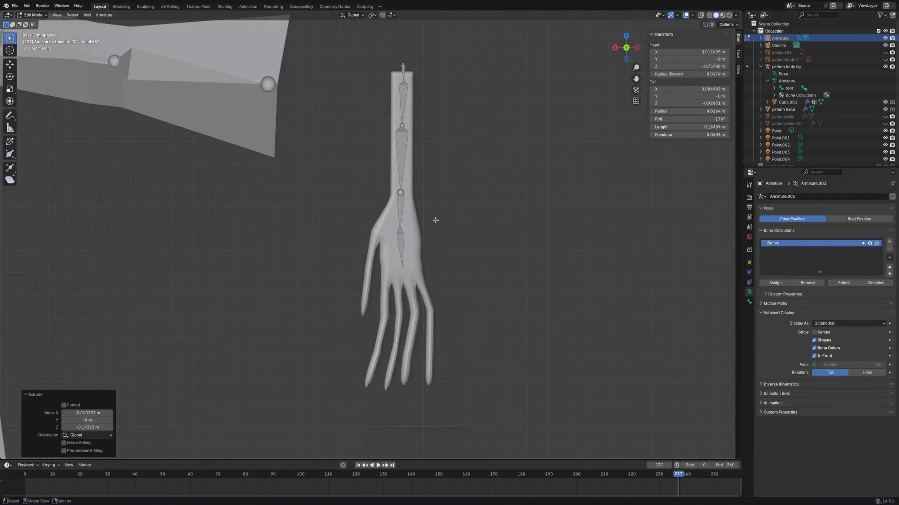
click(399, 245)
key(shift+d)
click(372, 242)
click(410, 239)
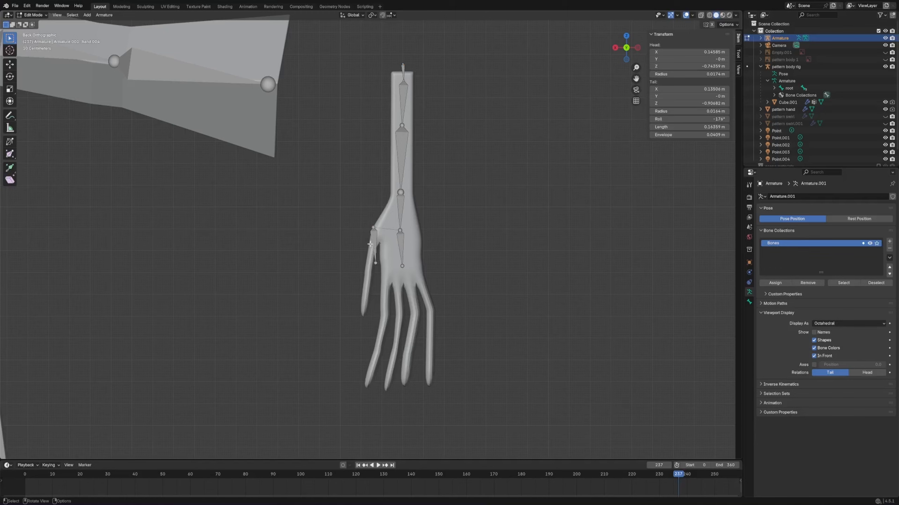
- Move the thumb bone's head and tail to follow the thumb's slant, making it about 0.16 m long
click(372, 244)
click(374, 228)
key(g)
click(381, 234)
click(378, 262)
key(g)
click(371, 265)
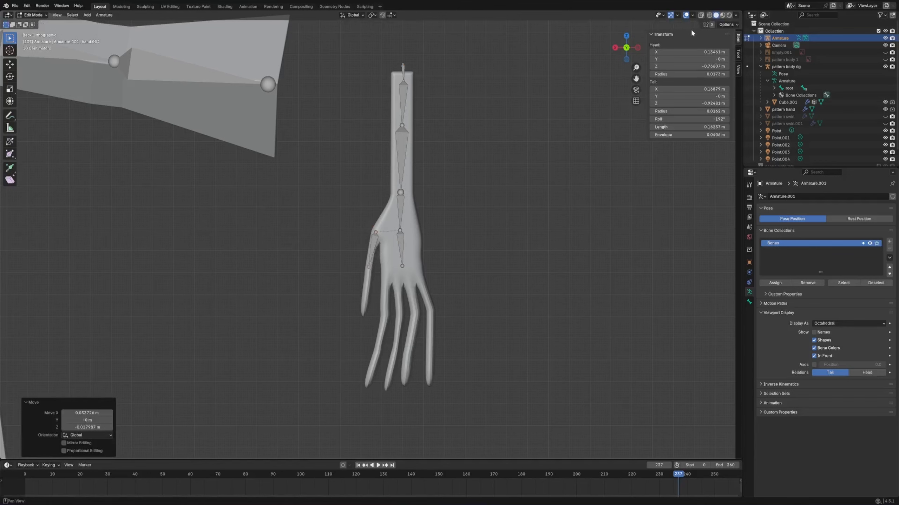
- Switch the viewport to wireframe shading and reposition the thumb bone's head at the thumb's base
key(shift+z)
scroll(405, 243, up, 4)
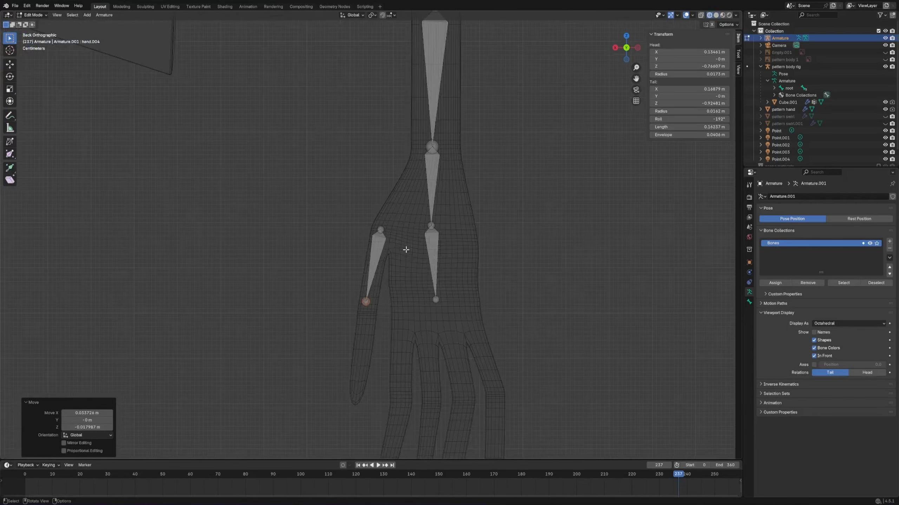
shift+middle_drag(405, 253, 376, 226)
drag(341, 181, 374, 209)
key(g)
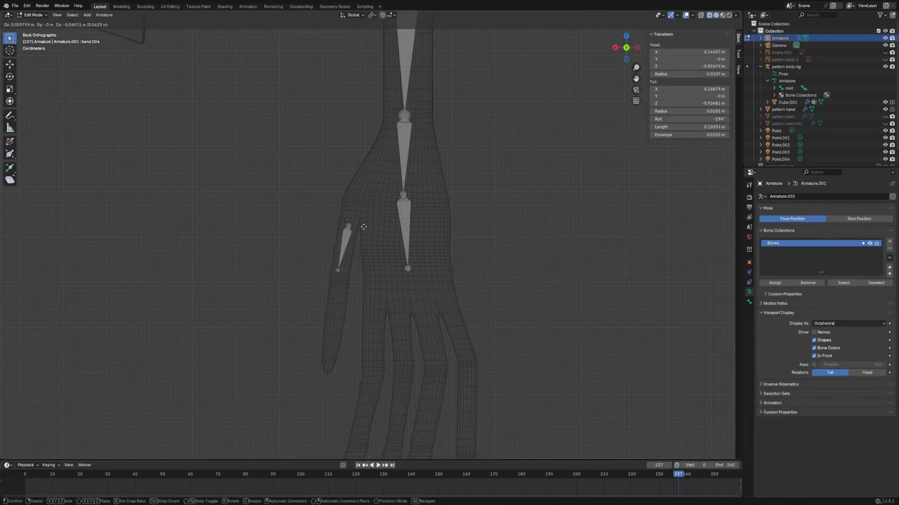
click(369, 202)
- Move the thumb bone's tail to mid-thumb, about 0.19 m from its head, and extrude a second bone to the thumb tip
click(338, 271)
key(g)
click(353, 298)
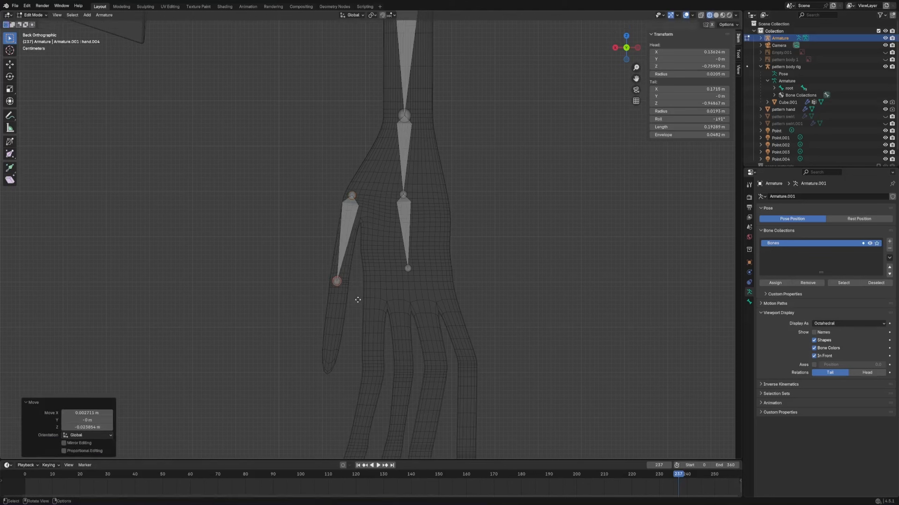
key(e)
click(357, 377)
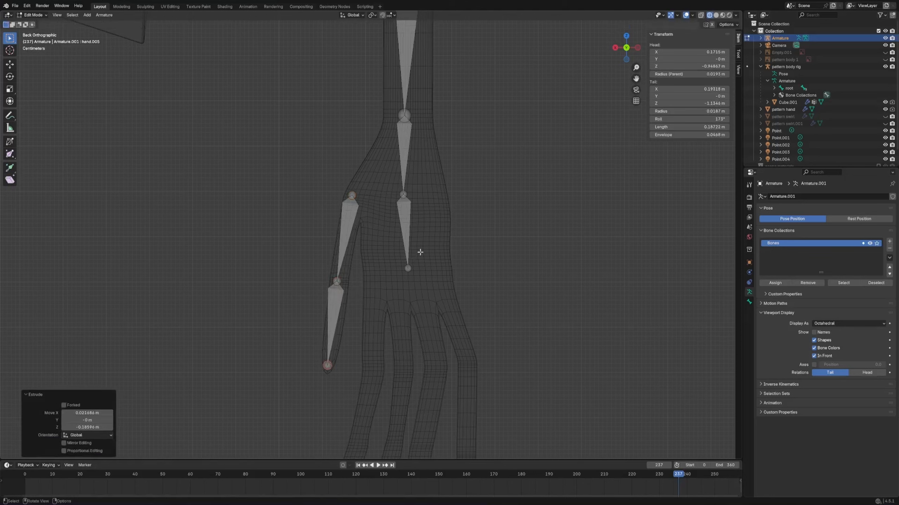
- Duplicate the lowest palm bone, place the copy near the base of the index finger and clear its parent
click(409, 278)
click(411, 254)
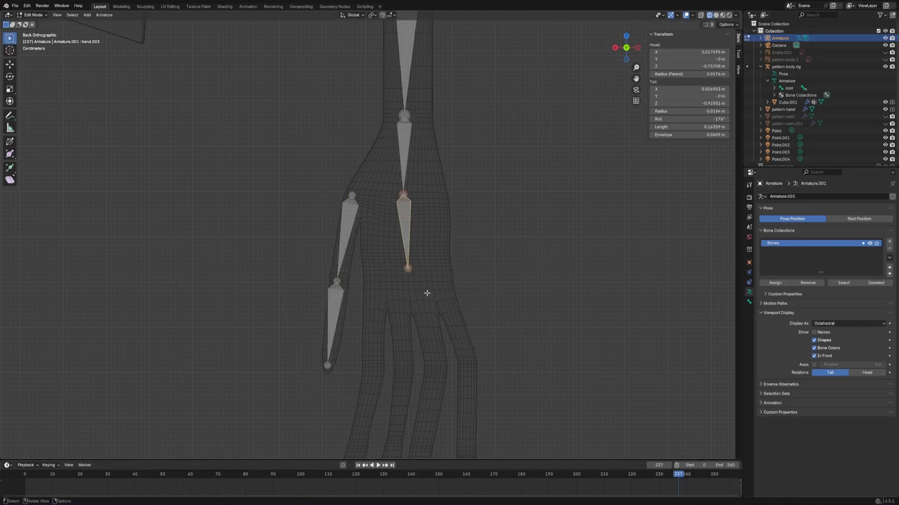
key(shift+d)
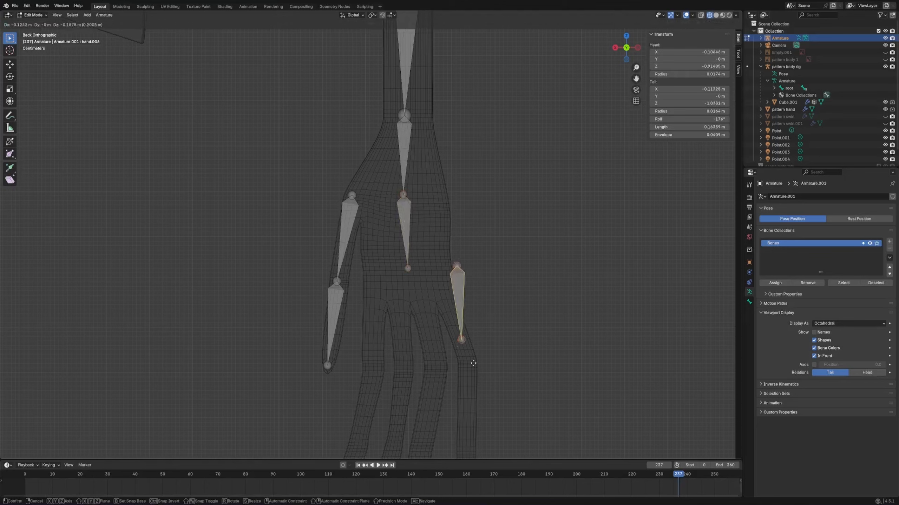
click(393, 333)
key(alt+p)
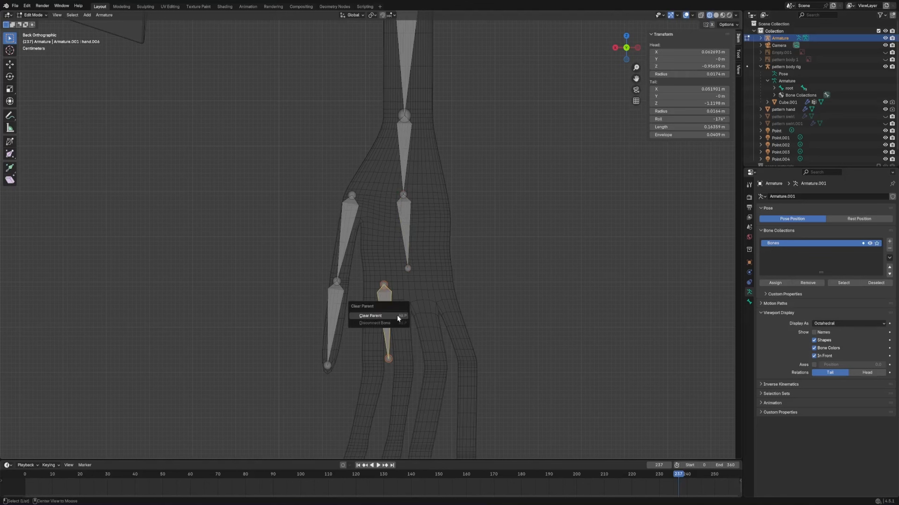
click(399, 314)
- Parent the copied index finger bone to the lowest palm bone using Keep Offset
click(402, 279)
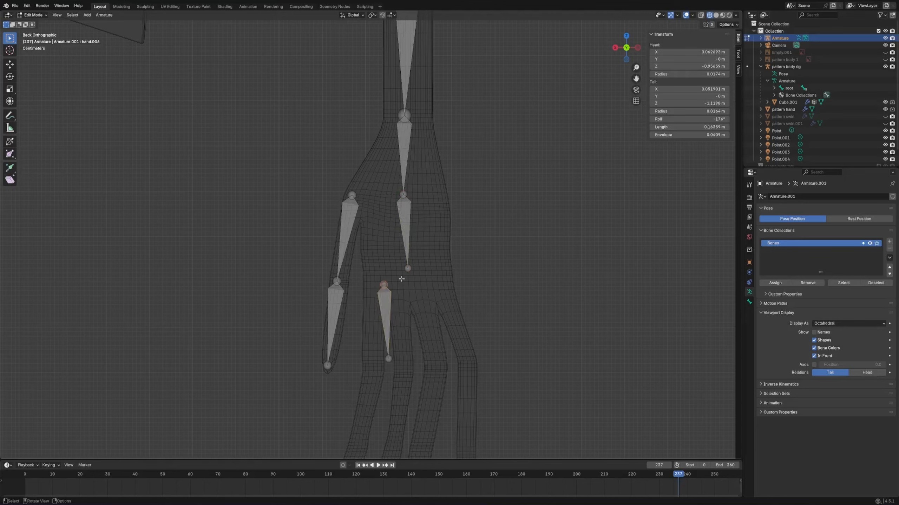
shift+click(408, 267)
key(ctrl+p)
click(419, 250)
click(386, 285)
click(392, 292)
shift+click(408, 268)
key(ctrl+p)
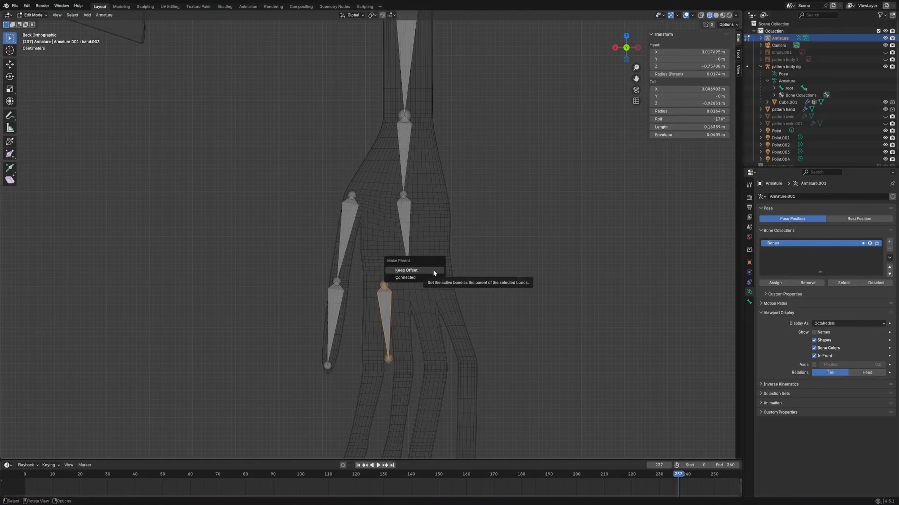
click(434, 271)
- Move the index bone's head to the finger's base and its tail down the finger, making it about 0.17 m long
click(385, 284)
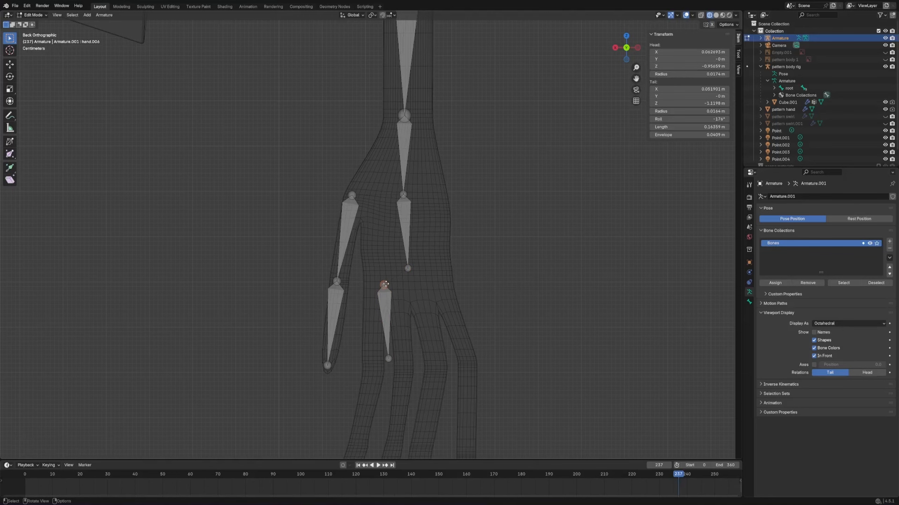
drag(385, 284, 377, 291)
click(389, 359)
key(g)
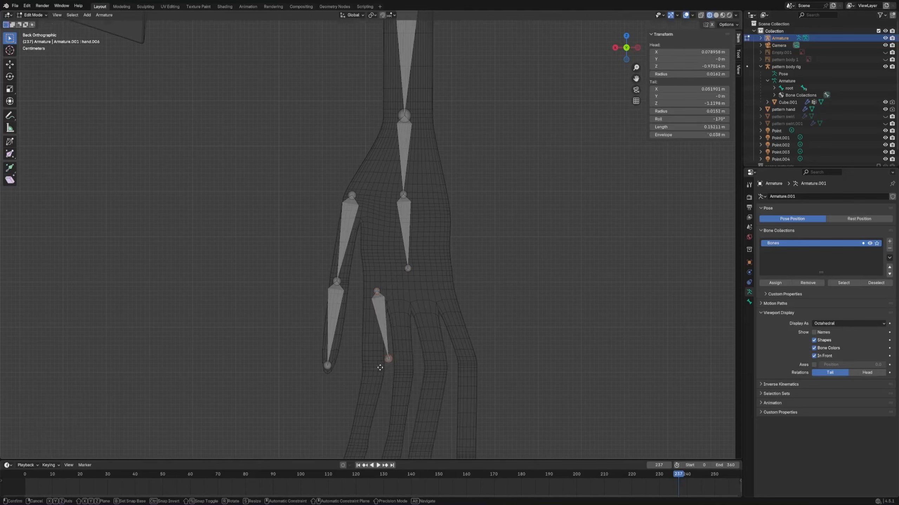
click(368, 379)
- Extrude two more bones, about 0.17 m and 0.16 m long, along the index finger to its tip
scroll(377, 339, down, 5)
scroll(382, 341, up, 4)
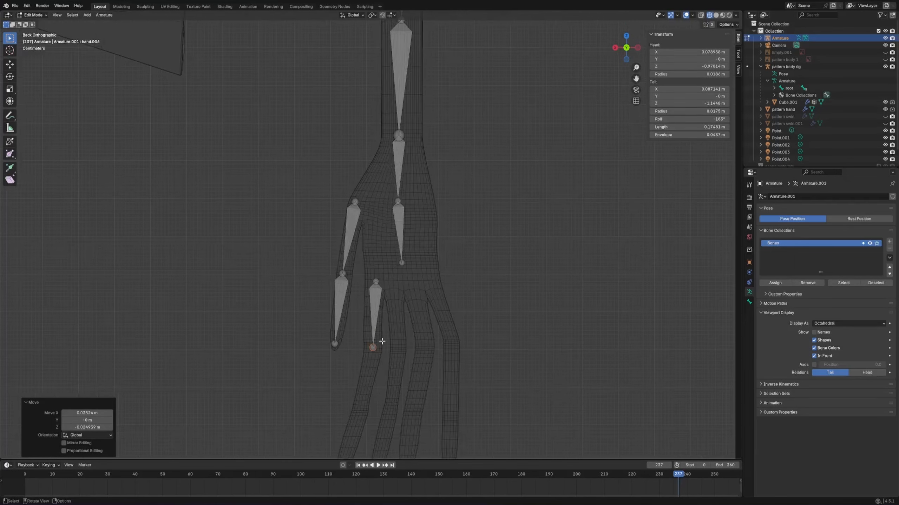
shift+middle_drag(383, 355, 379, 292)
key(e)
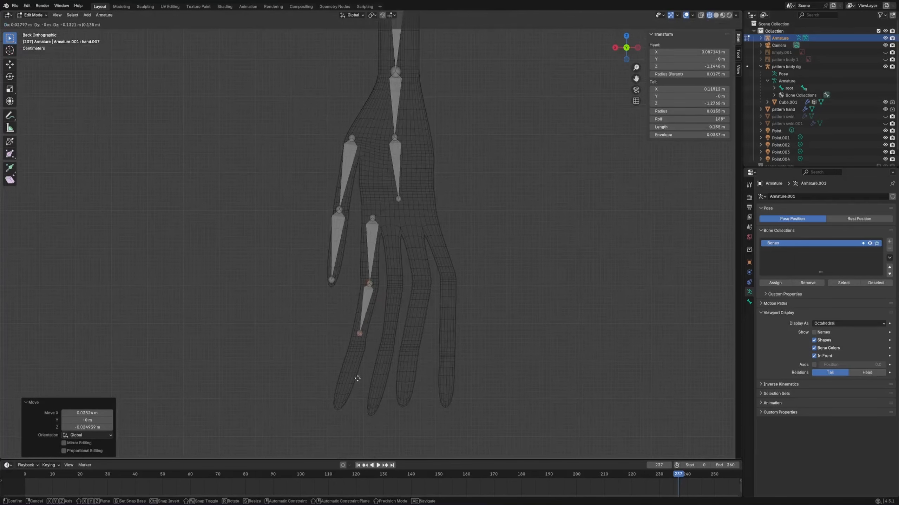
click(355, 391)
key(e)
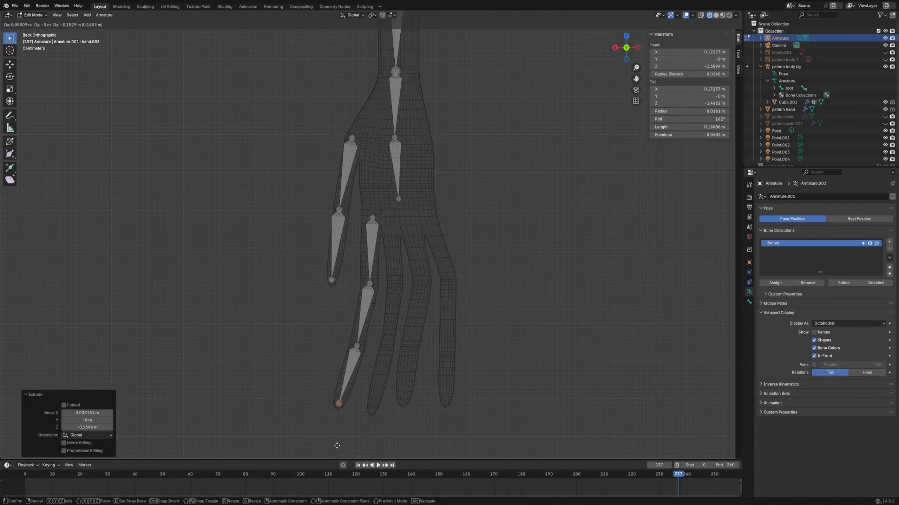
click(336, 446)
- Duplicate the three index finger bones three times and place the copies over the middle, ring and little fingers
click(372, 226)
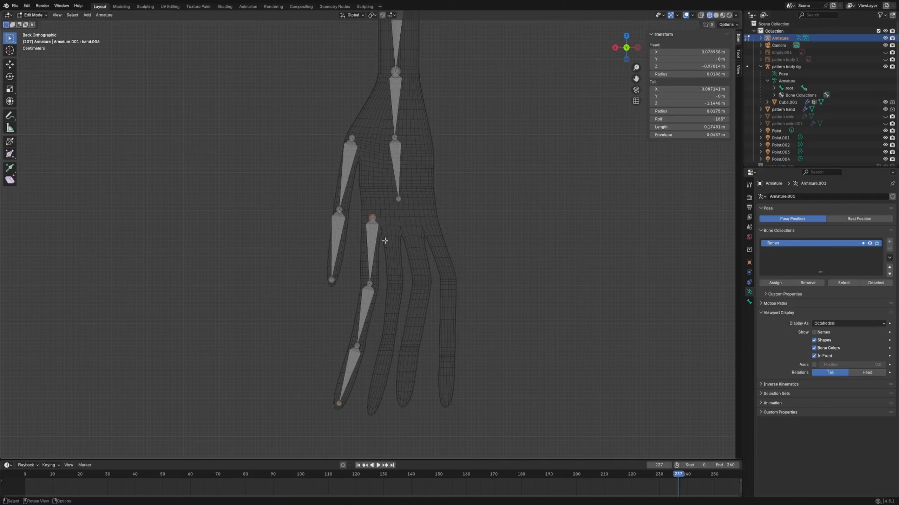
shift+click(372, 248)
shift+click(361, 309)
shift+click(351, 365)
key(shift+d)
click(378, 349)
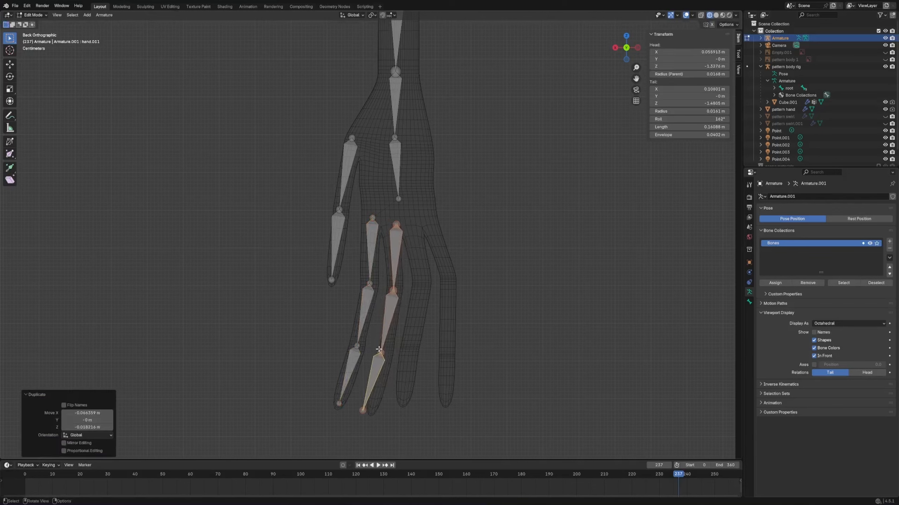
key(shift+d)
click(406, 351)
key(shift+d)
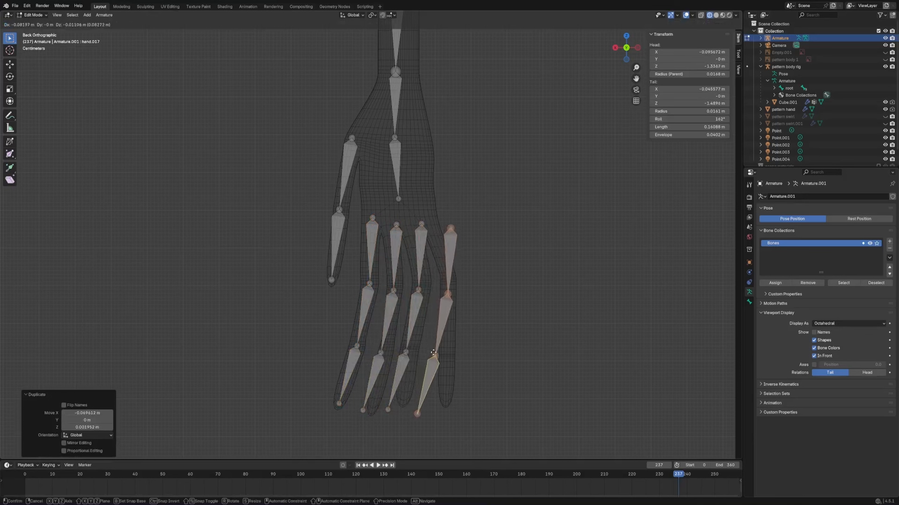
click(433, 353)
- Reposition all four joints of the middle finger's bone chain to follow the finger from its base to its tip
click(392, 224)
key(g)
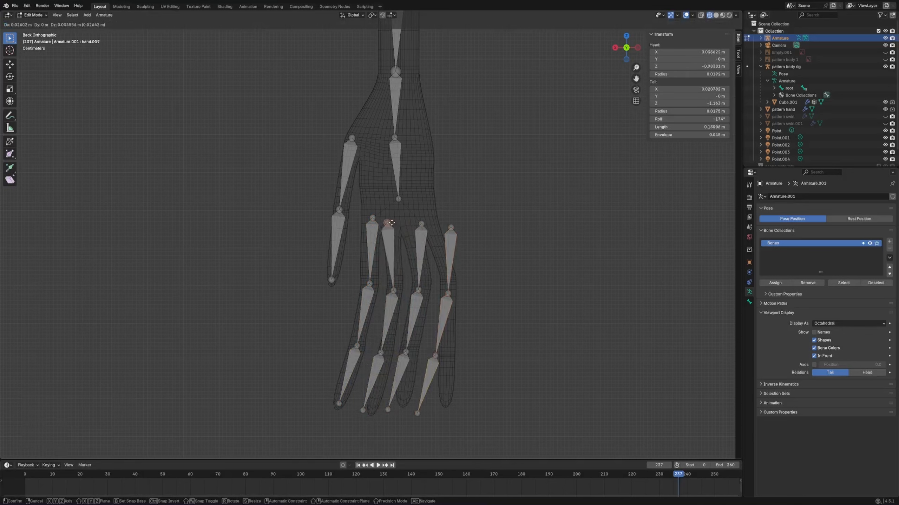
click(395, 223)
click(398, 287)
key(g)
click(400, 287)
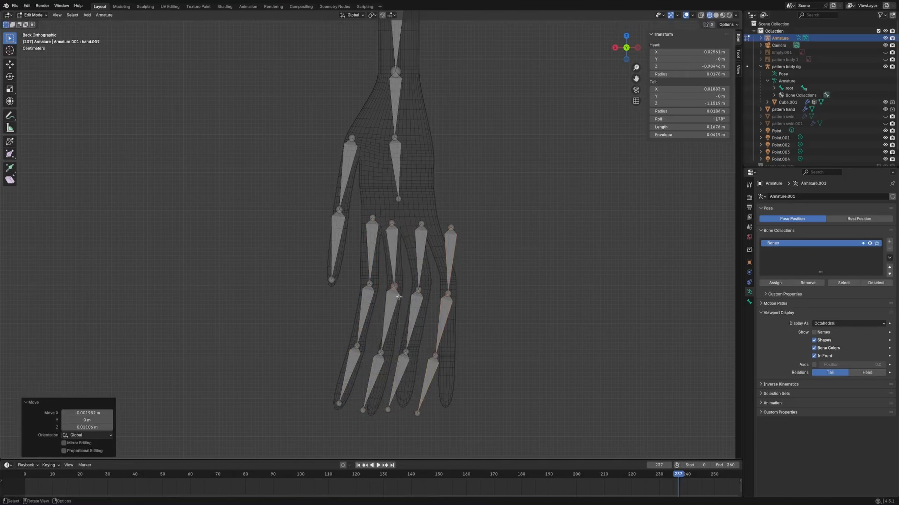
click(381, 353)
key(g)
click(390, 347)
click(363, 409)
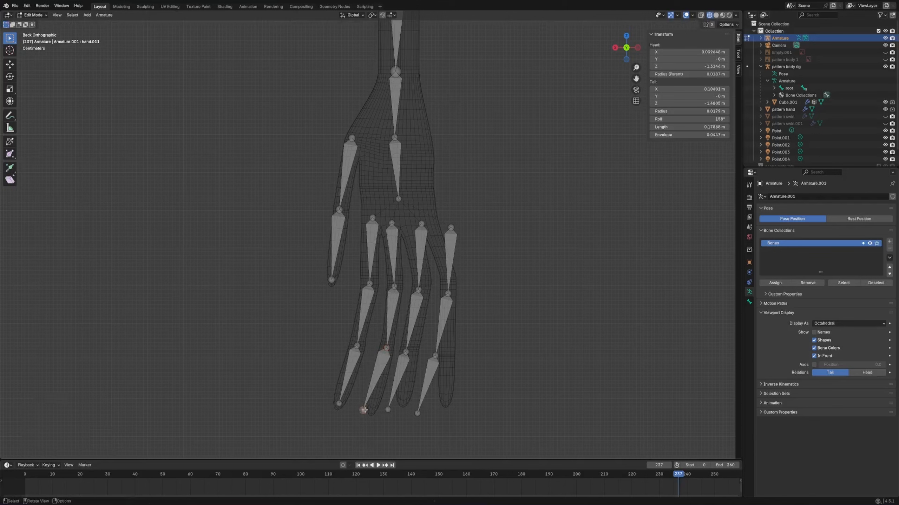
key(g)
click(371, 407)
- Move the ring finger chain's tip and last joint to the centre of the finger mesh
click(392, 407)
key(g)
click(402, 404)
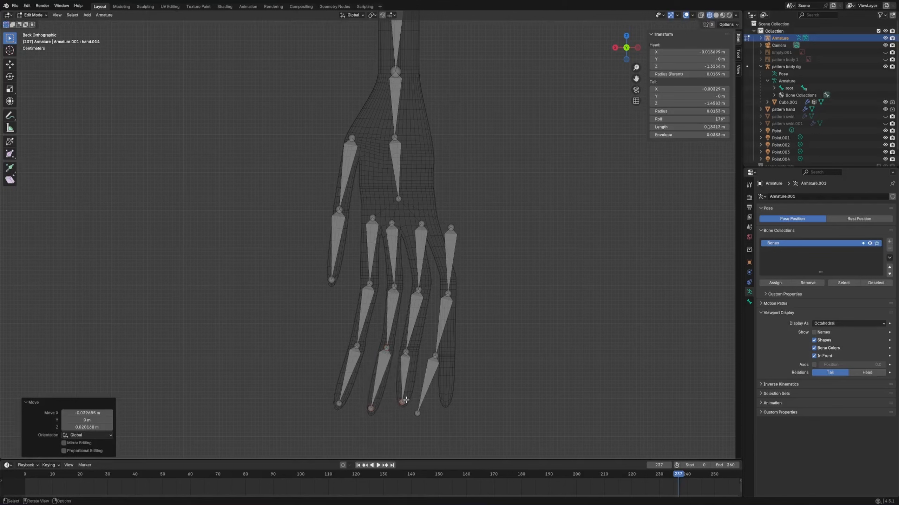
click(405, 352)
key(g)
click(409, 349)
- Reposition the ring finger chain's upper joint and move its head to the finger's base at the palm
click(425, 293)
key(g)
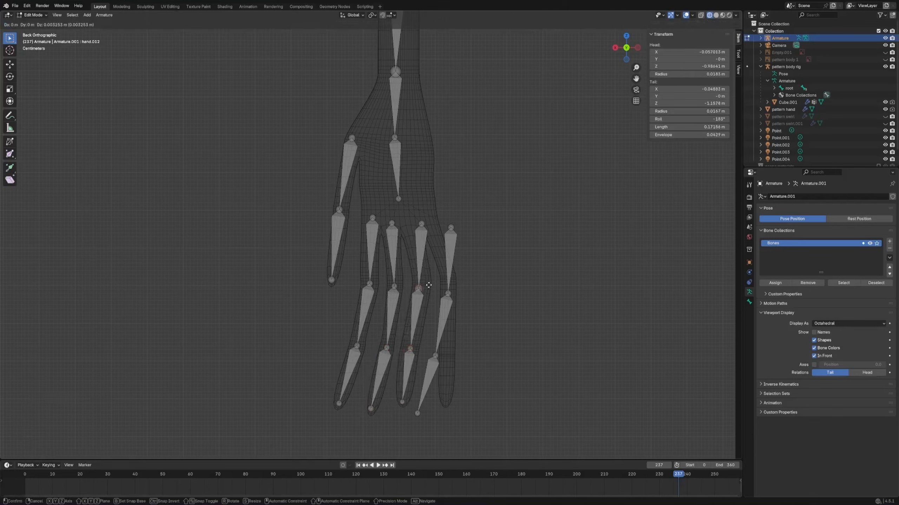
click(430, 289)
key(g)
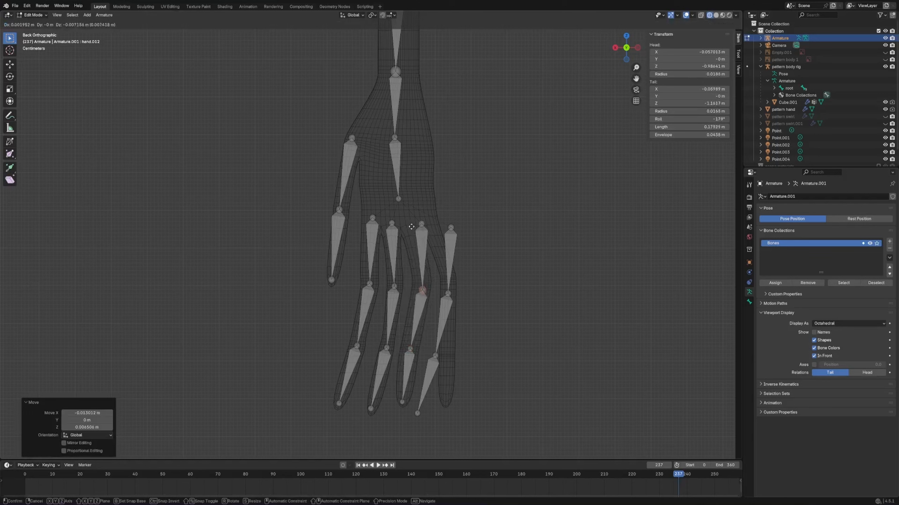
click(413, 227)
click(422, 222)
key(g)
click(421, 219)
- Reposition all four joints of the little finger's bone chain to follow the finger from its base to its tip
click(450, 227)
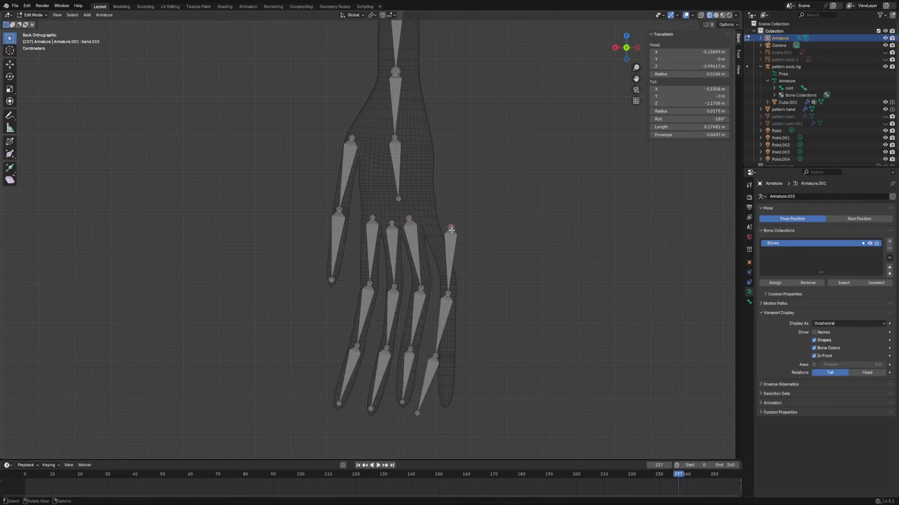
key(g)
click(430, 220)
click(449, 294)
key(g)
click(449, 279)
click(435, 355)
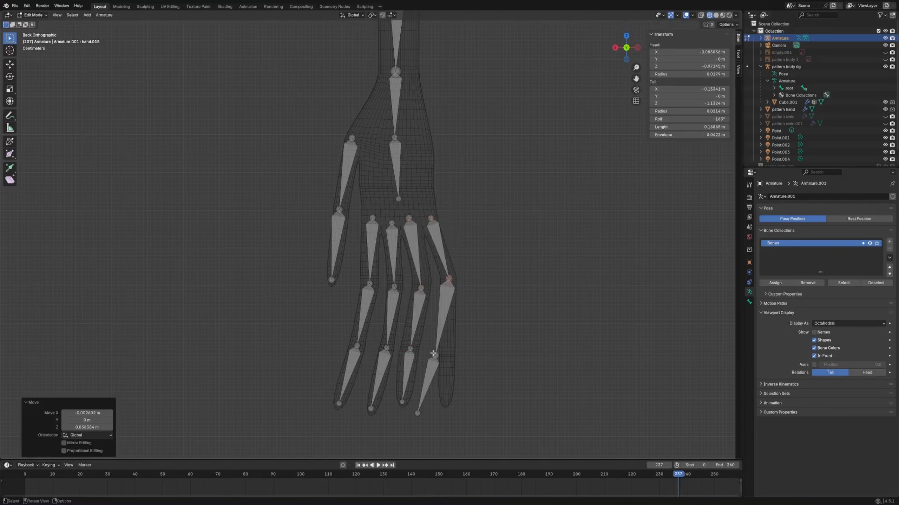
key(g)
click(447, 352)
click(417, 413)
key(g)
click(448, 411)
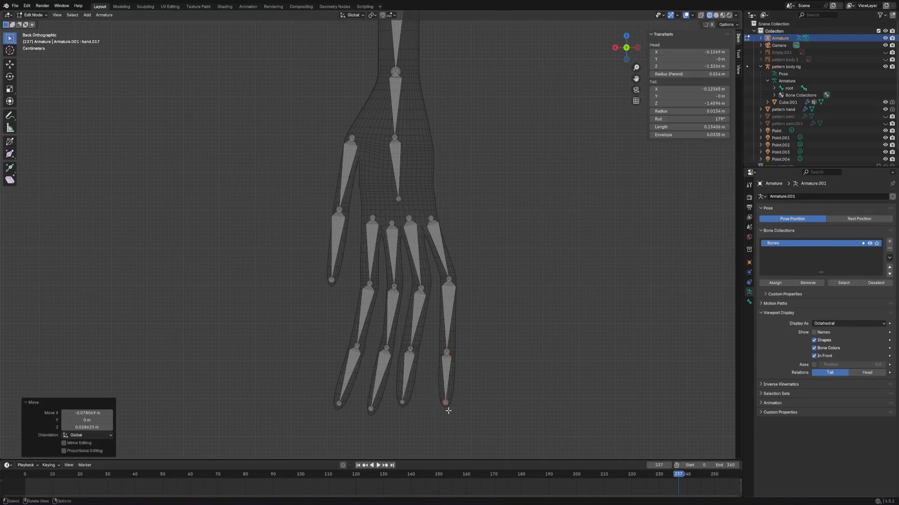
- Examine the bone layout of the whole forearm and hand, ending in the back orthographic view
shift+middle_drag(440, 142, 345, 288)
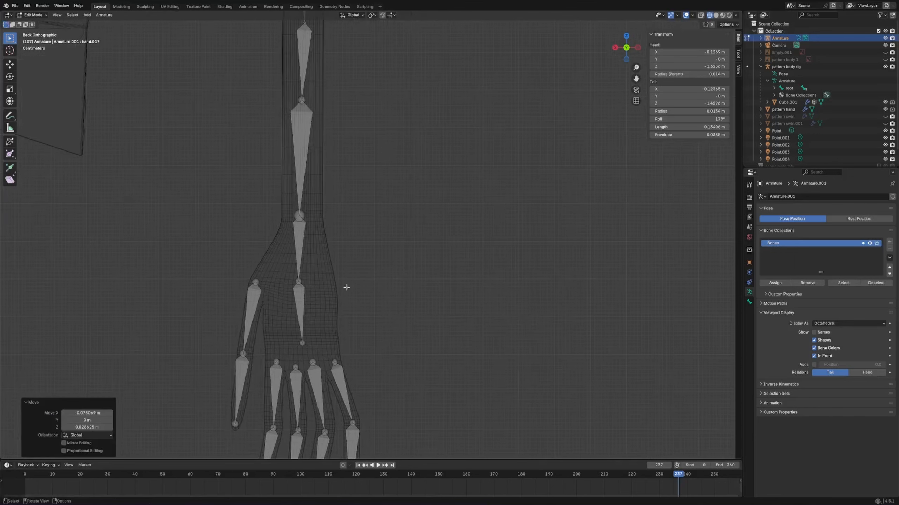
shift+middle_drag(339, 208, 349, 231)
shift+middle_drag(350, 364, 362, 278)
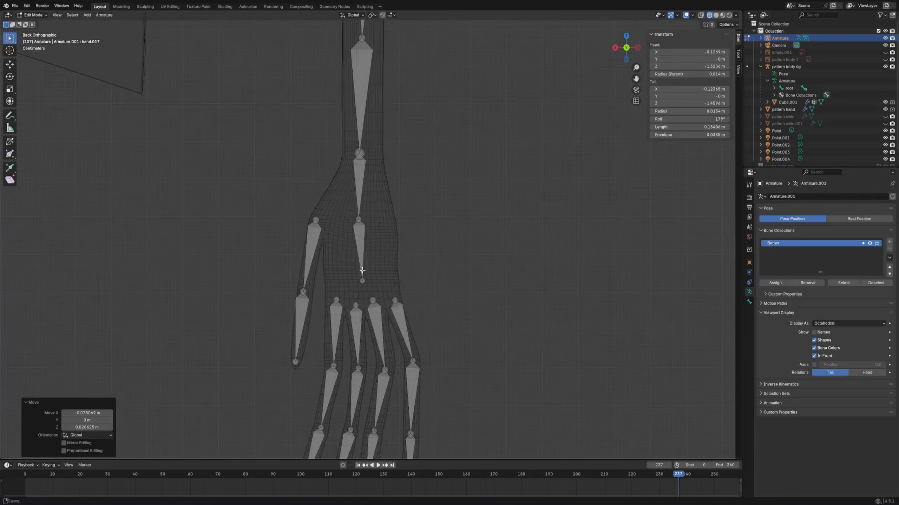
middle_drag(379, 328, 346, 282)
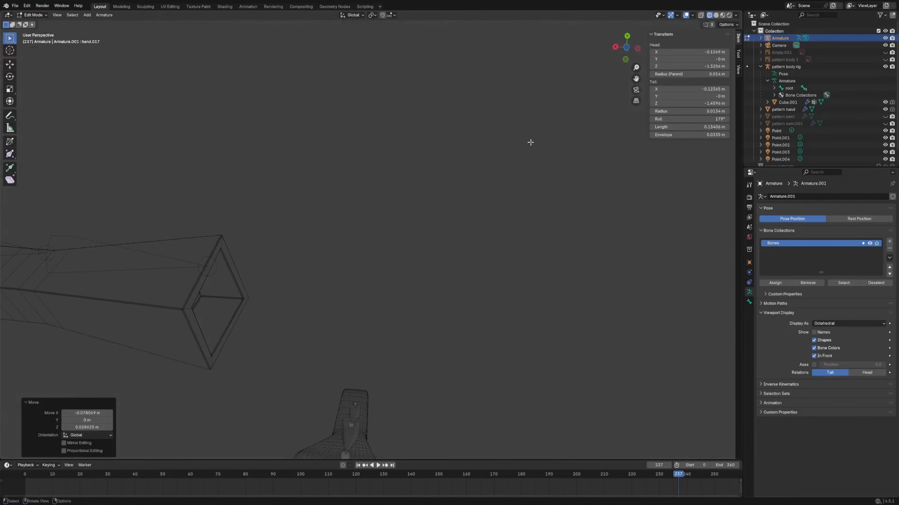
click(626, 47)
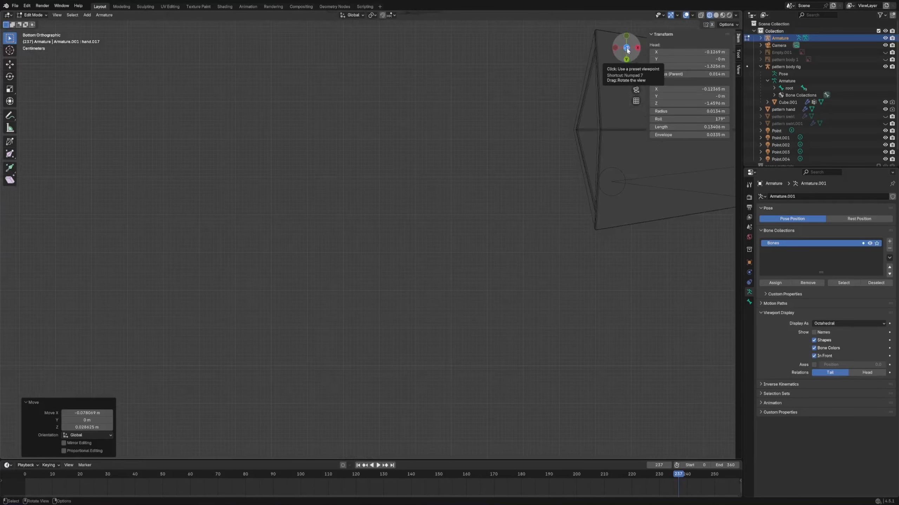
click(625, 62)
scroll(407, 270, down, 5)
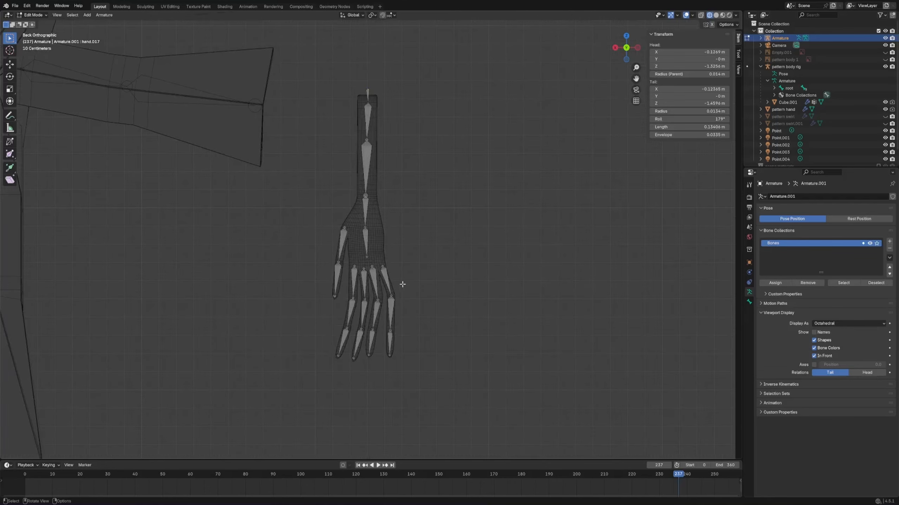
shift+middle_drag(393, 269, 350, 271)
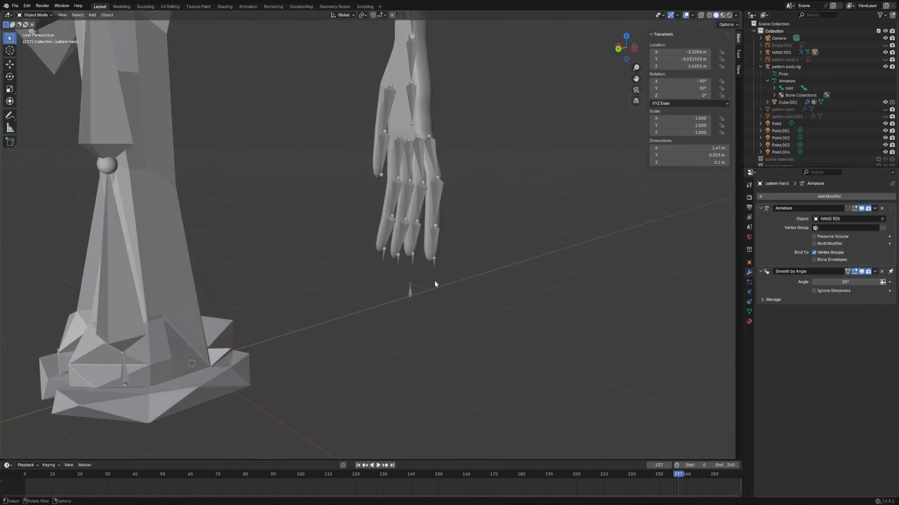
- Select the HAND RIG armature at the top of the forearm
scroll(434, 280, down, 3)
scroll(423, 269, up, 5)
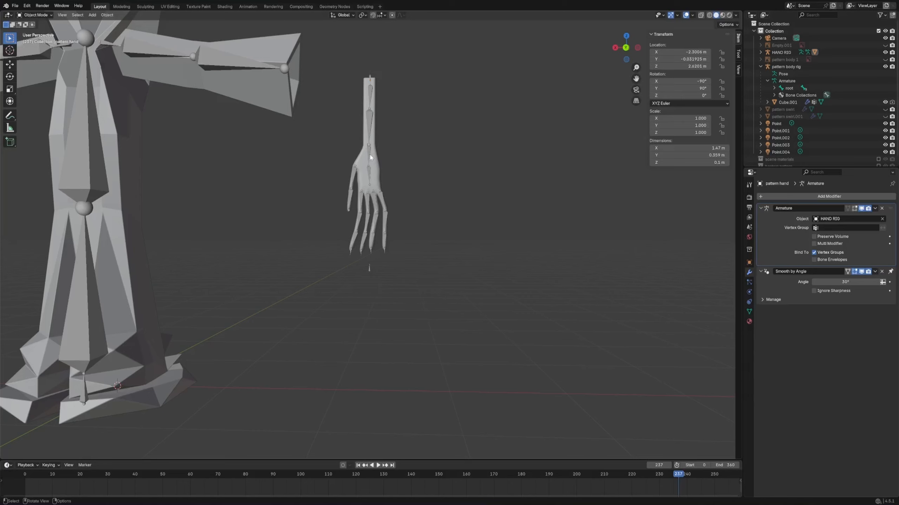
click(370, 78)
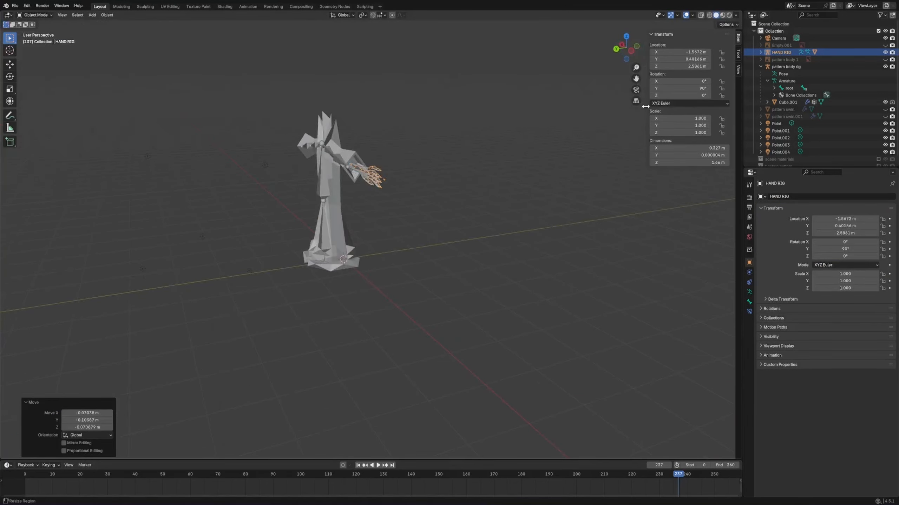
- Move the HAND RIG armature in the back orthographic view so the forearm's end fits into the robe's sleeve
middle_drag(385, 170, 440, 200)
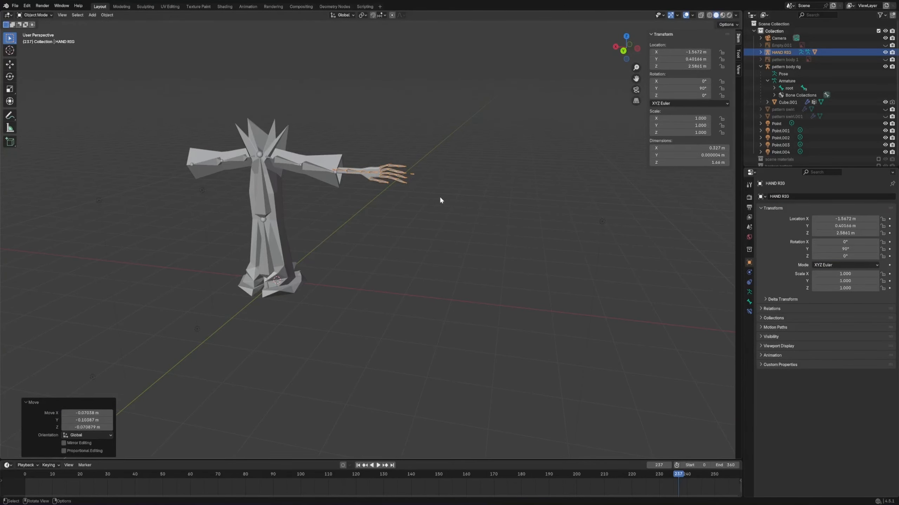
scroll(345, 214, up, 3)
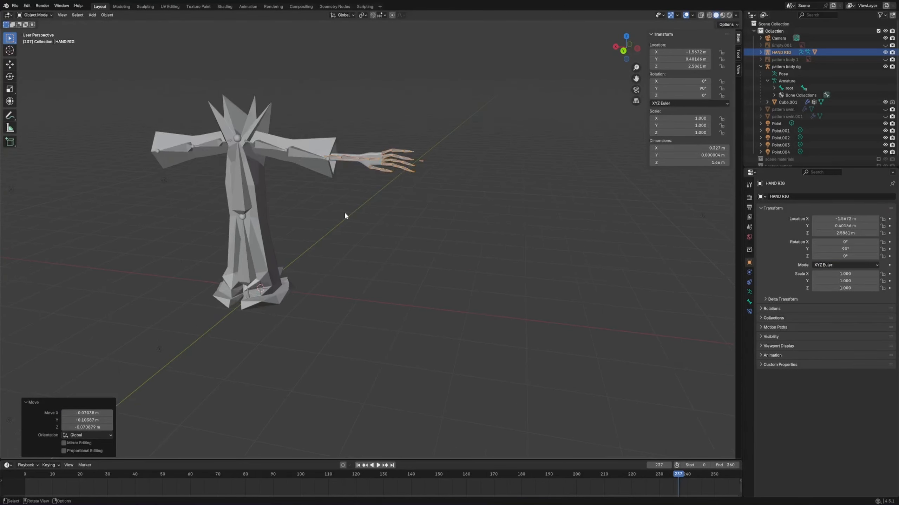
shift+middle_drag(297, 223, 410, 254)
scroll(412, 255, up, 2)
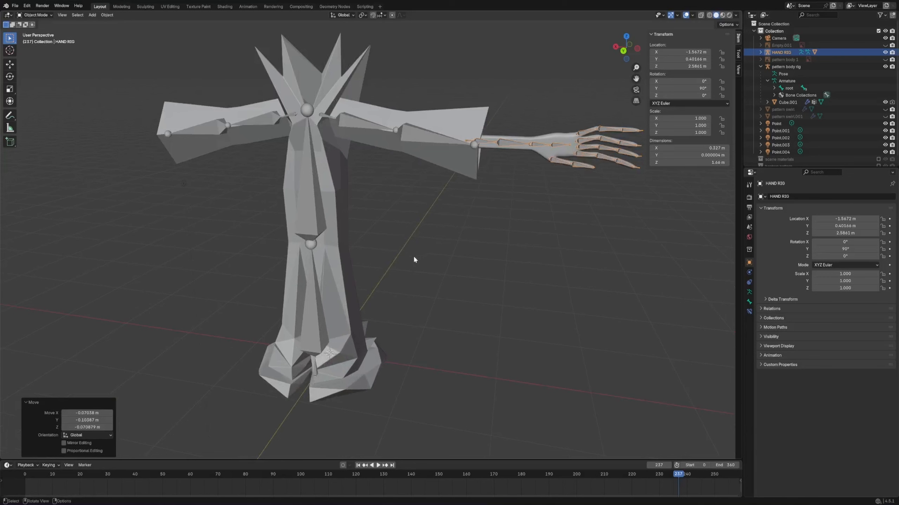
shift+middle_drag(530, 193, 414, 231)
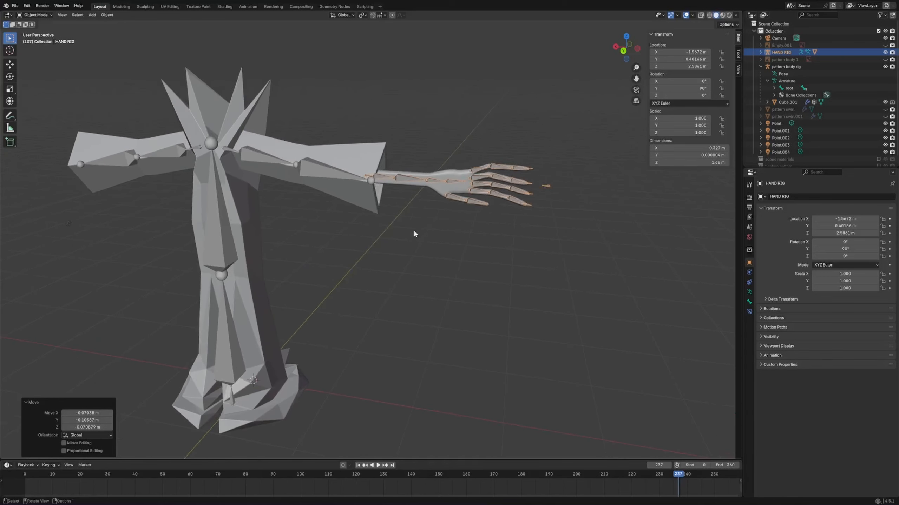
click(623, 51)
key(g)
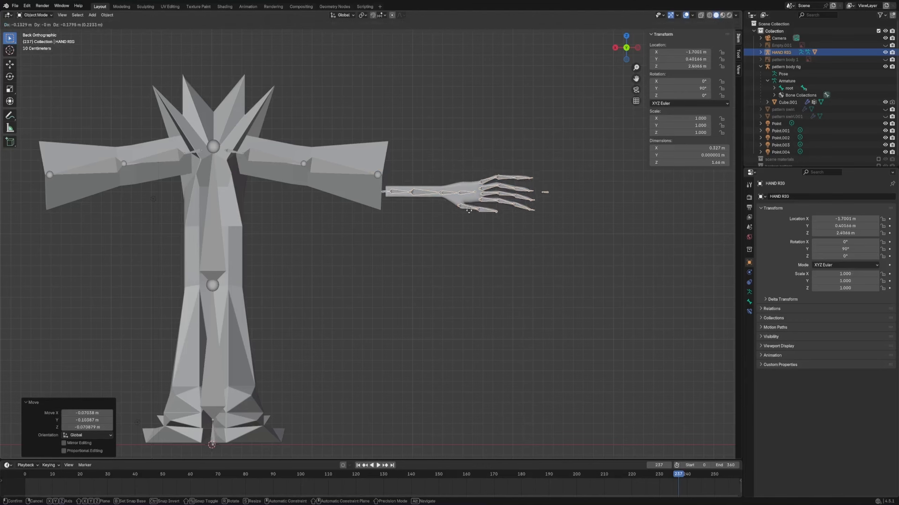
click(450, 188)
middle_drag(448, 209, 368, 230)
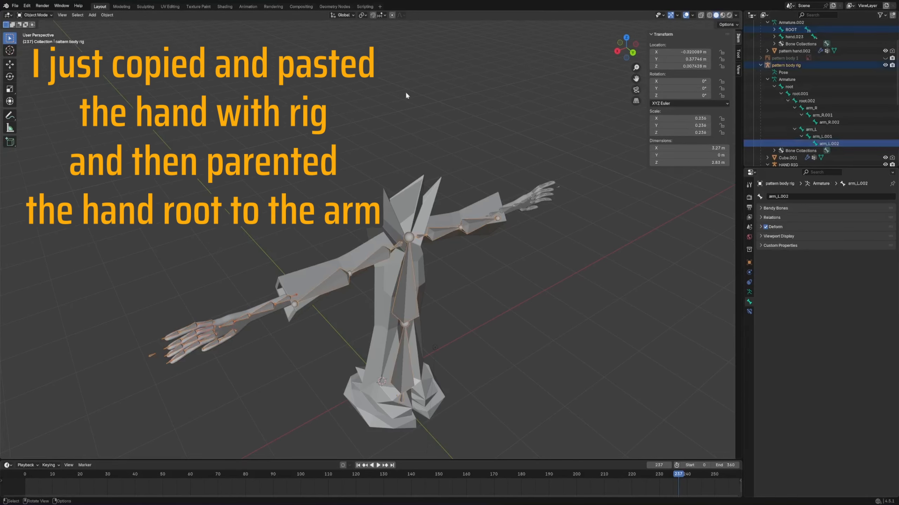
- Parent the selected hand rig to the arm_L.002 bone of the pattern body rig, using the Bone parent type
key(ctrl+p)
click(406, 93)
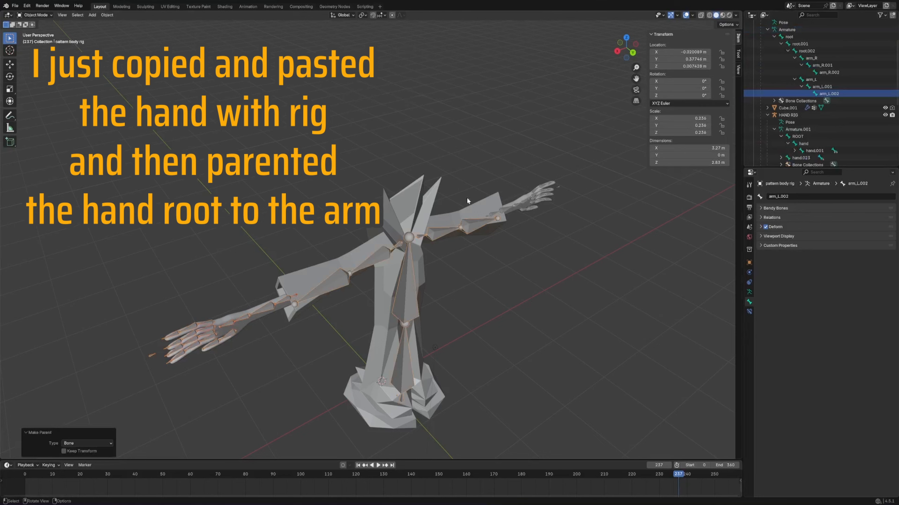
middle_drag(467, 200, 488, 235)
scroll(808, 84, up, 3)
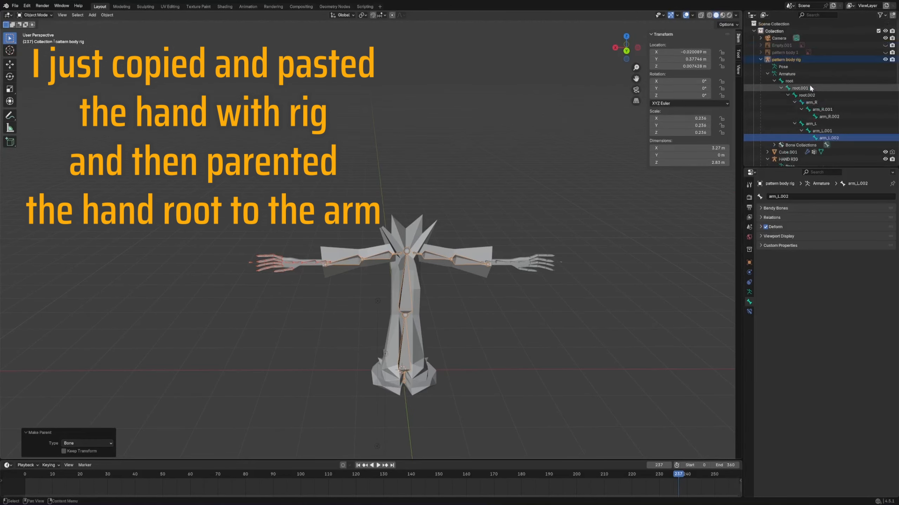
- Try moving the whole pattern body rig to test that the robe and both hands follow it
click(767, 73)
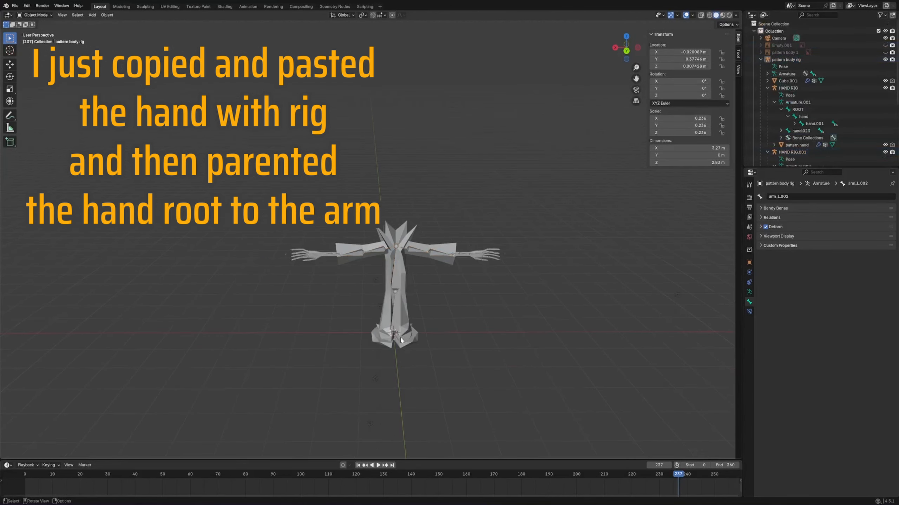
click(394, 335)
key(g)
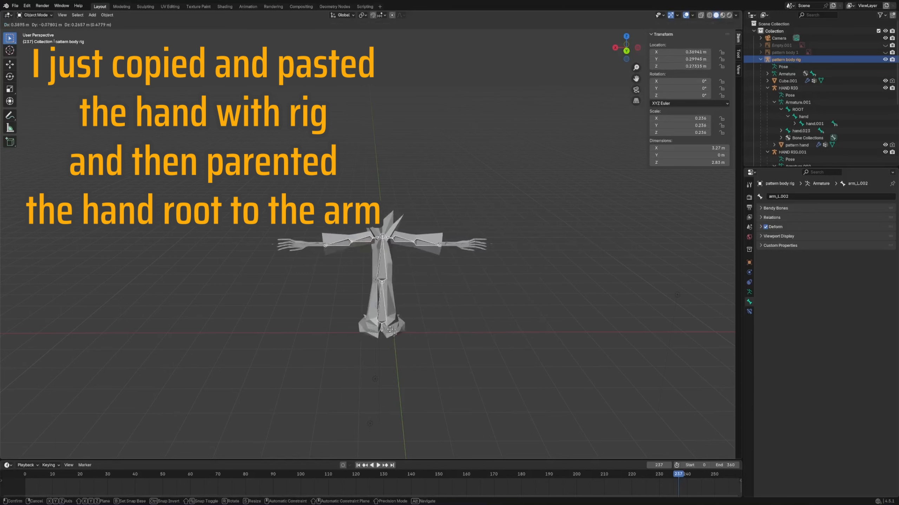
click(395, 335)
- Test-rotate the arm_L.002 bone in Pose Mode to check the attached hand, and clear the bone's rotation
key(ctrl+Tab)
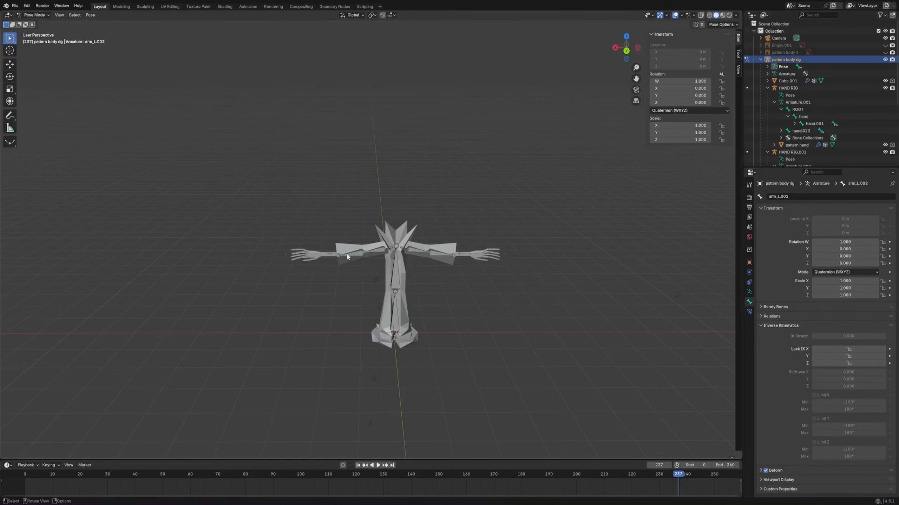
click(356, 256)
key(r)
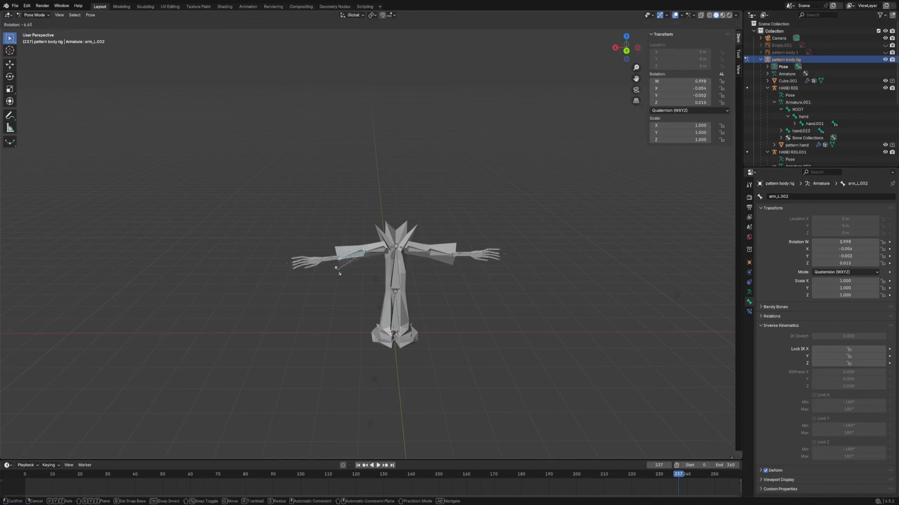
click(363, 293)
key(alt+r)
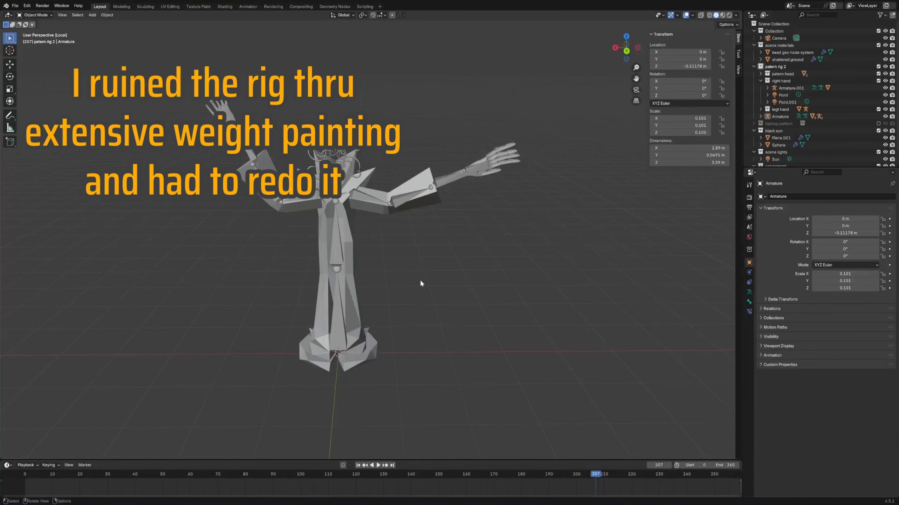
- Show the whole rebuilt character in Material Preview shading
shift+middle_drag(398, 273, 472, 281)
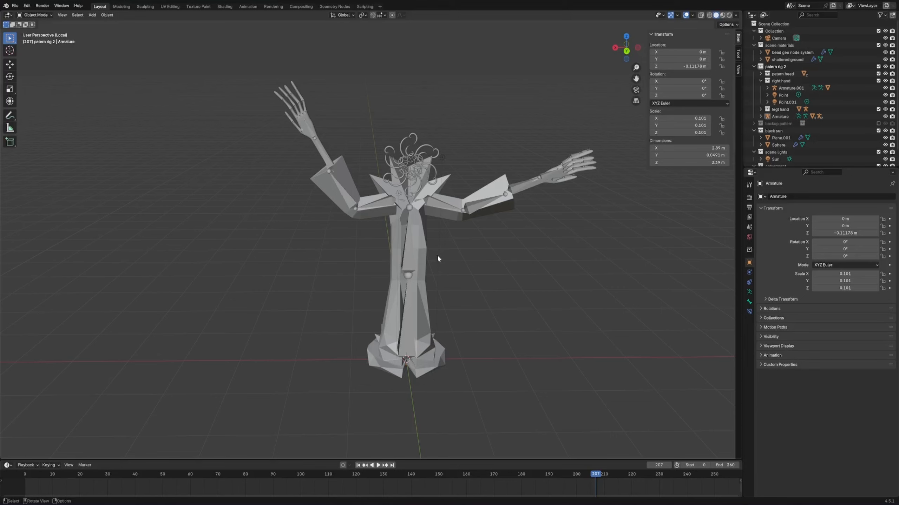
click(730, 15)
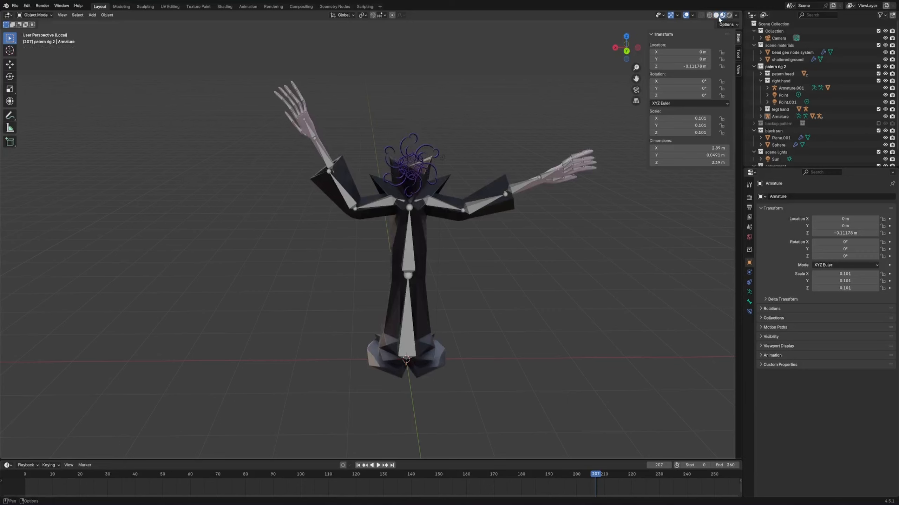
middle_drag(470, 211, 417, 237)
- Inspect the body Armature and the separate Armature.002 hand rig where they meet at the sleeve
click(396, 238)
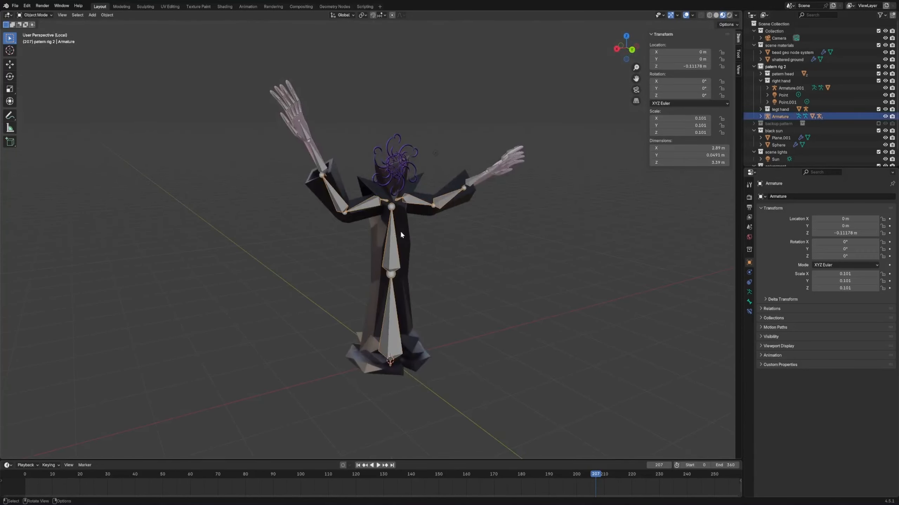
middle_drag(510, 183, 433, 230)
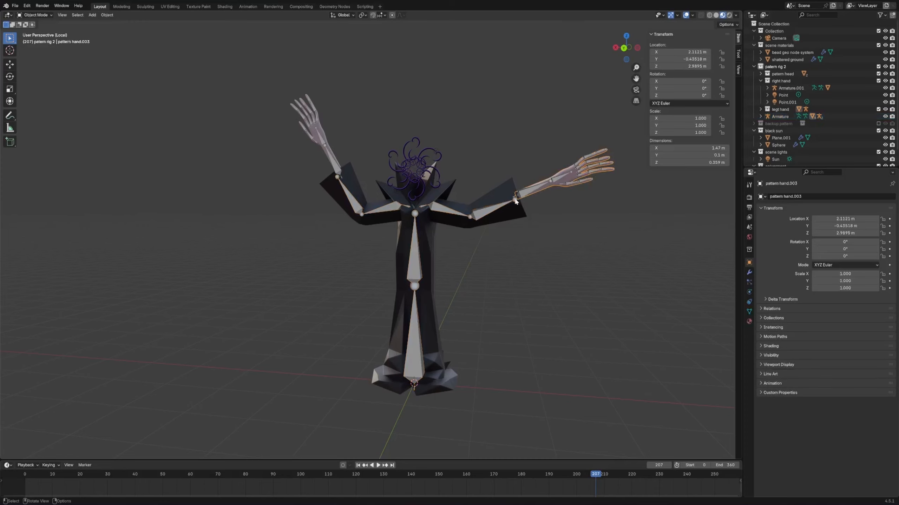
click(526, 194)
scroll(524, 235, up, 4)
middle_drag(532, 241, 477, 210)
click(426, 234)
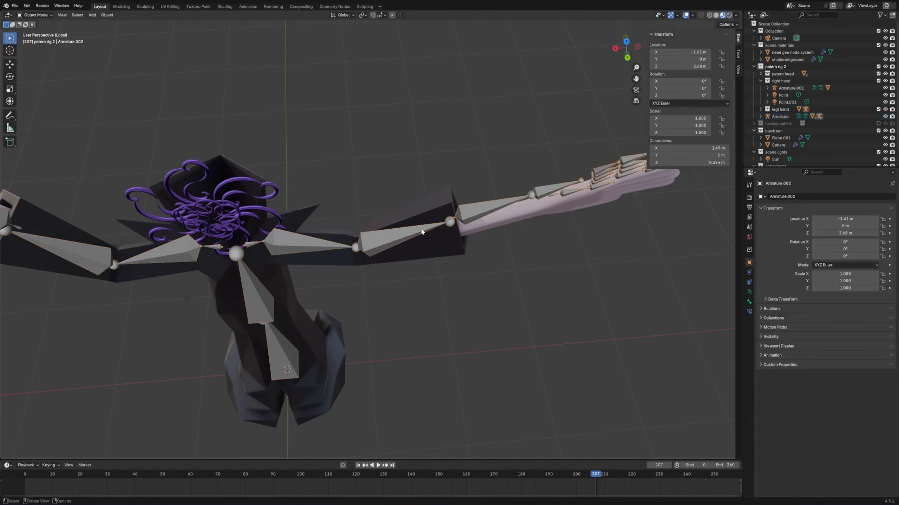
middle_drag(354, 267, 443, 279)
scroll(315, 248, down, 6)
scroll(336, 243, up, 6)
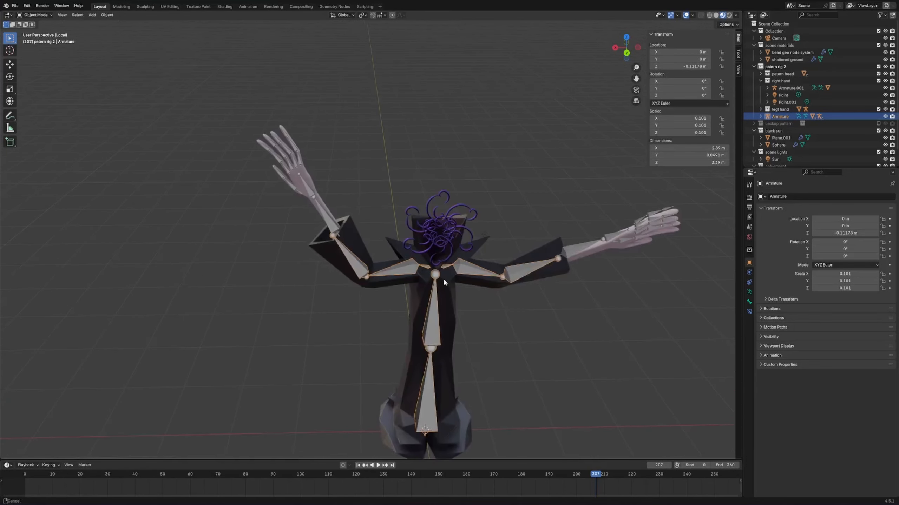
- Inspect the joint between the body armature and the Armature.001 hand rig at the opposite sleeve
click(327, 211)
click(333, 243)
click(345, 245)
click(324, 219)
click(352, 260)
click(420, 196)
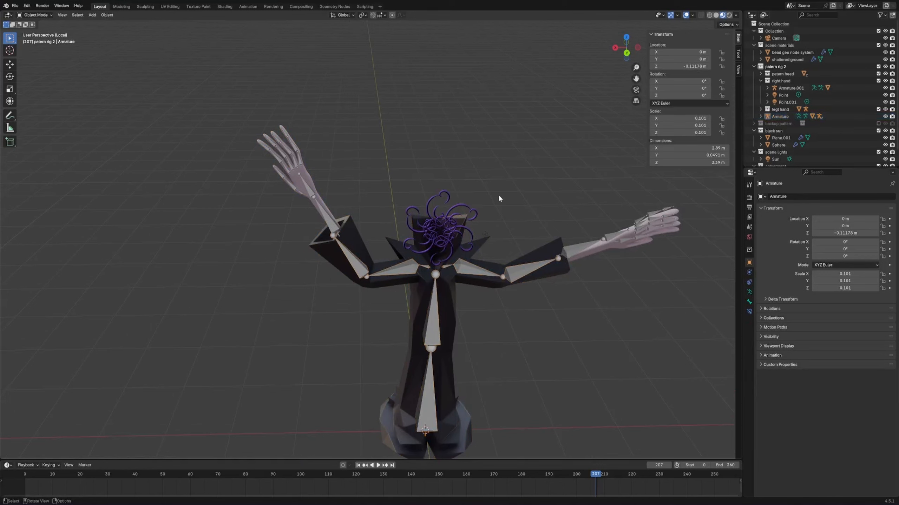
- Select the body Armature together with hand armatures Armature.001 and Armature.002, and enter Pose Mode for all three
click(433, 318)
shift+click(501, 243)
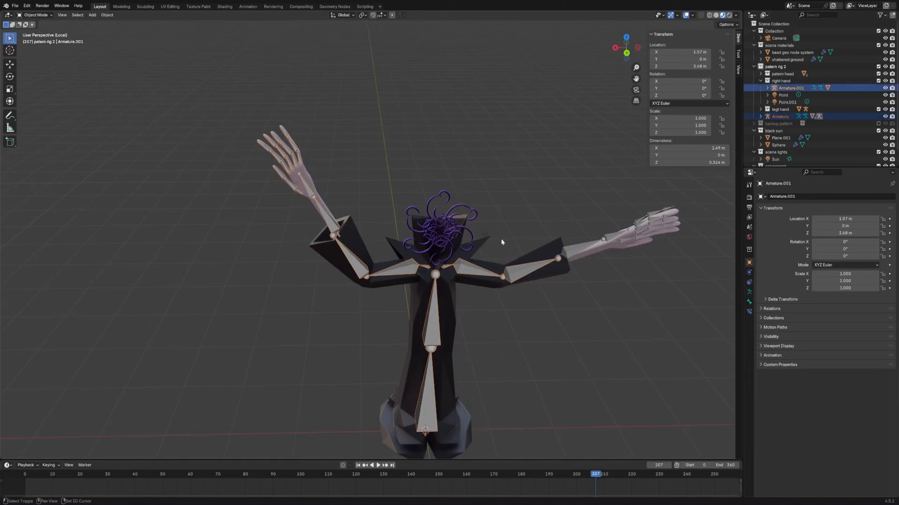
shift+click(582, 249)
key(ctrl+Tab)
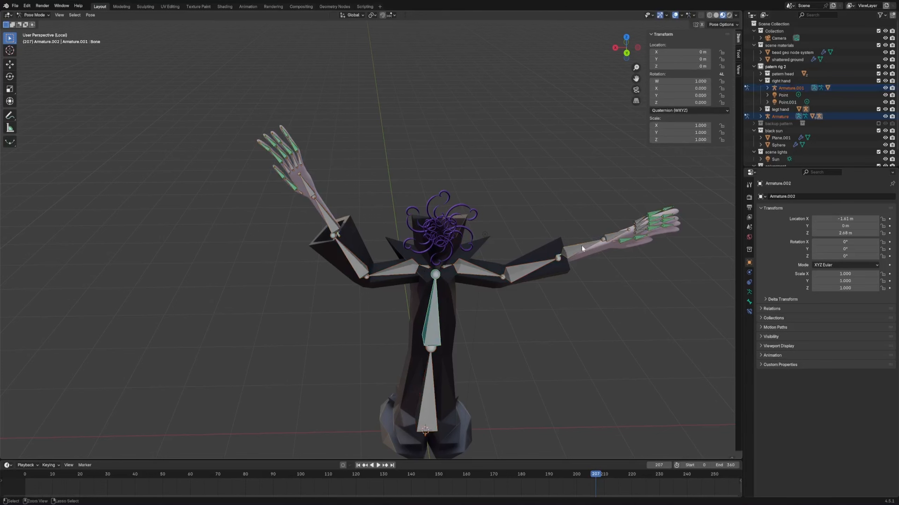
- Rotate the shoulder_l.002 forearm bone by -20.3° about the view axis and raise the opposite forearm bone, shoulder_r.002
click(335, 245)
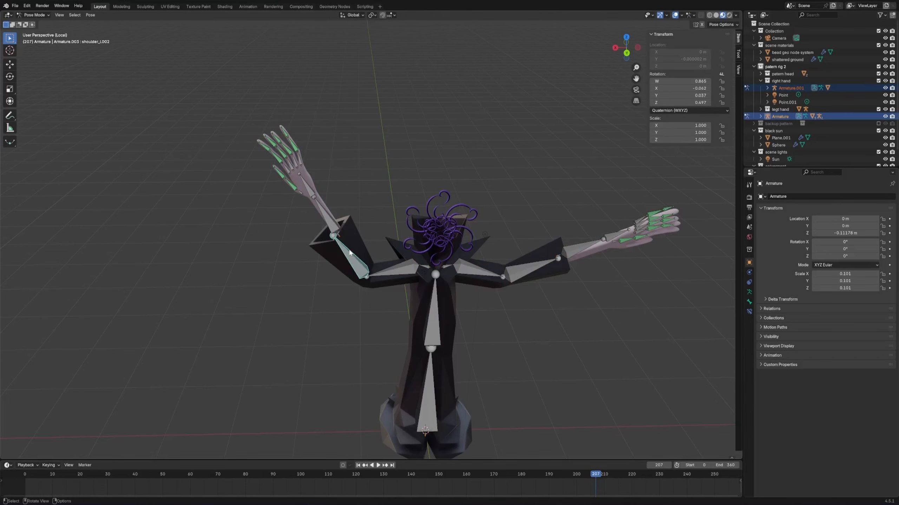
key(r)
click(340, 250)
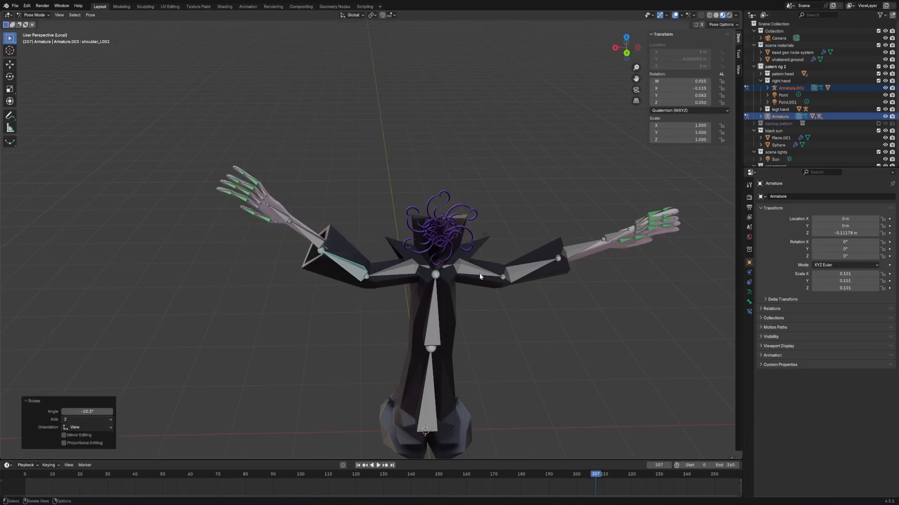
scroll(495, 271, down, 6)
click(437, 249)
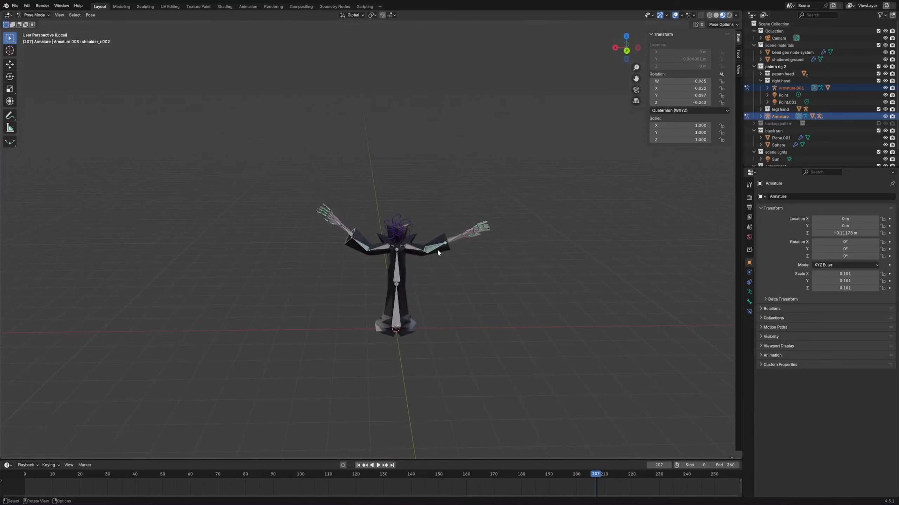
key(r)
click(431, 250)
- Rotate the upper spine bone to lean the character's chest and arms sideways
click(398, 263)
scroll(454, 266, up, 6)
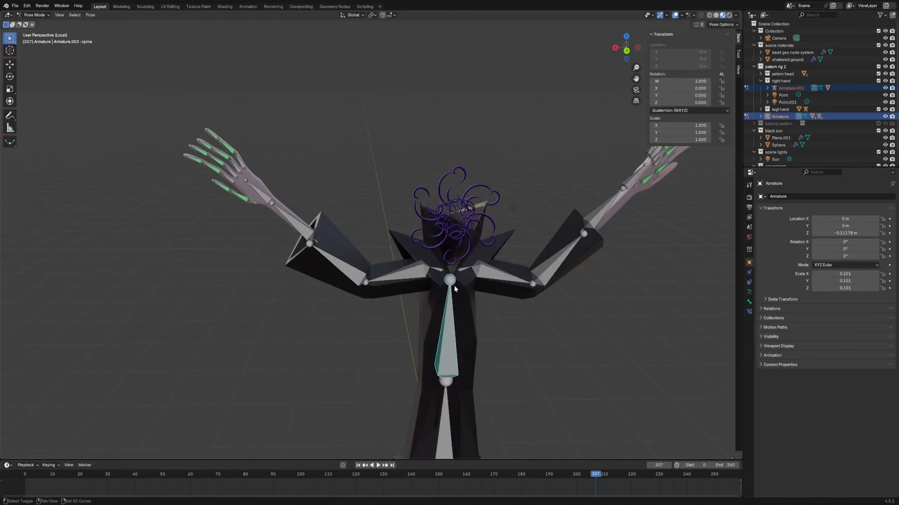
shift+middle_drag(457, 266, 391, 242)
click(425, 298)
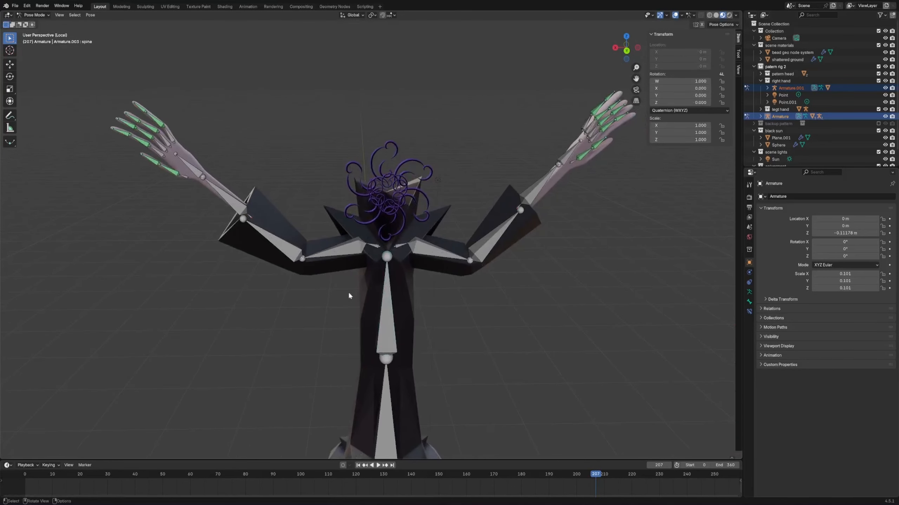
click(381, 301)
key(r)
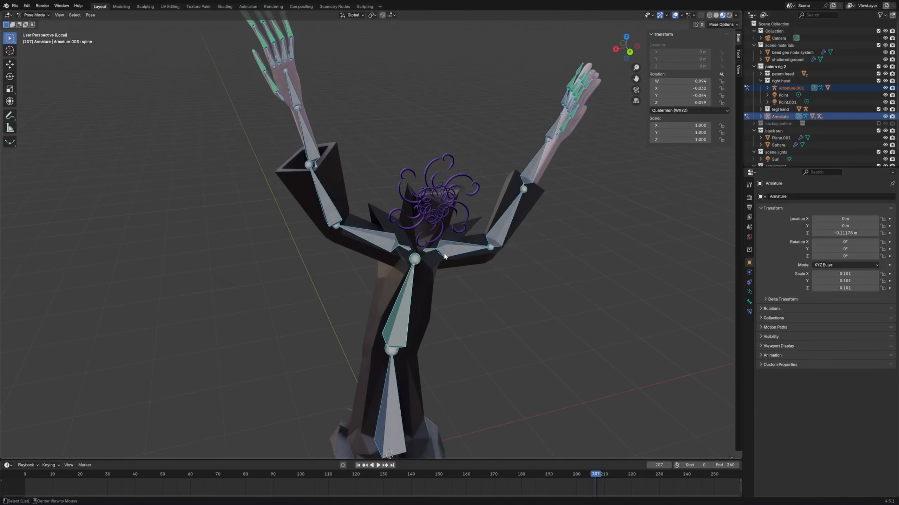
- Clear the rotation of all bones in the body and both hand armatures, and deselect them
key(alt+r)
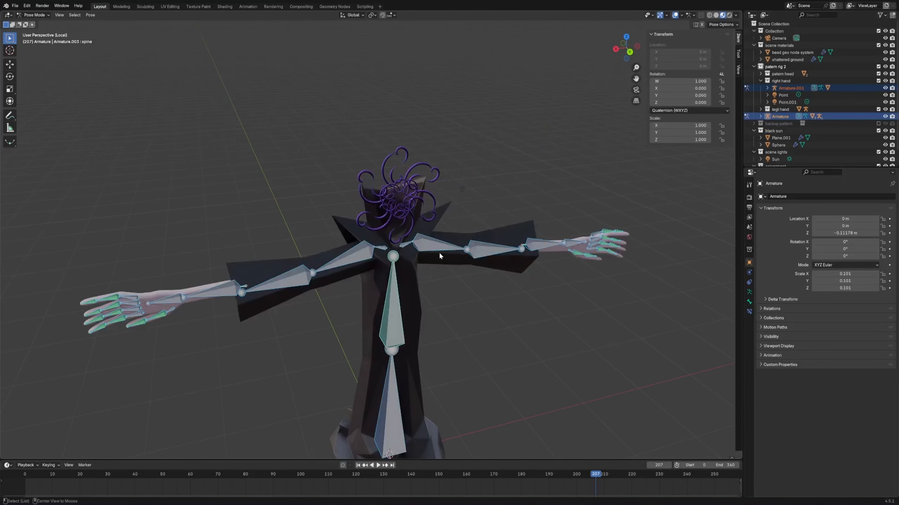
click(446, 275)
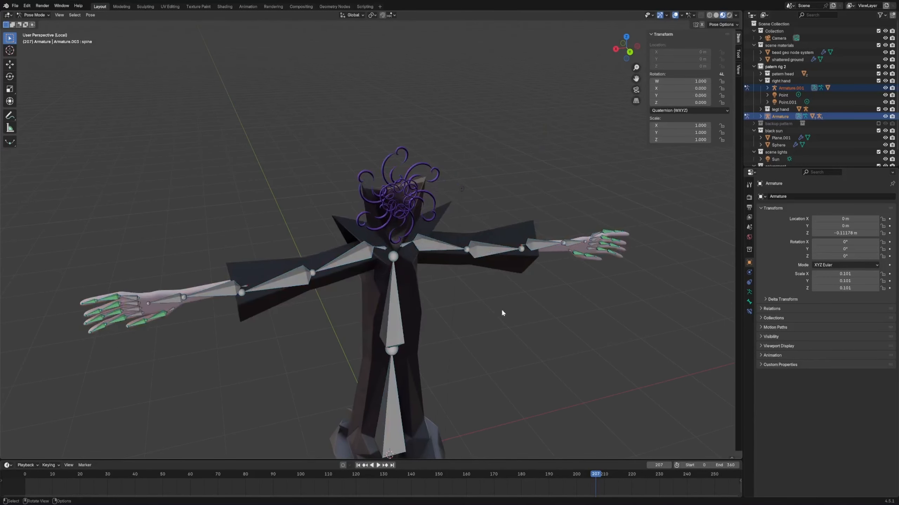
middle_drag(501, 308, 471, 291)
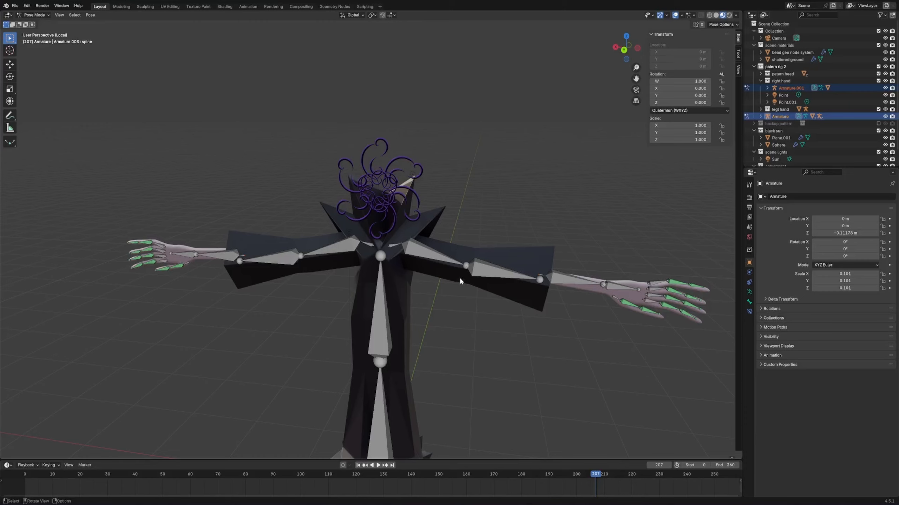